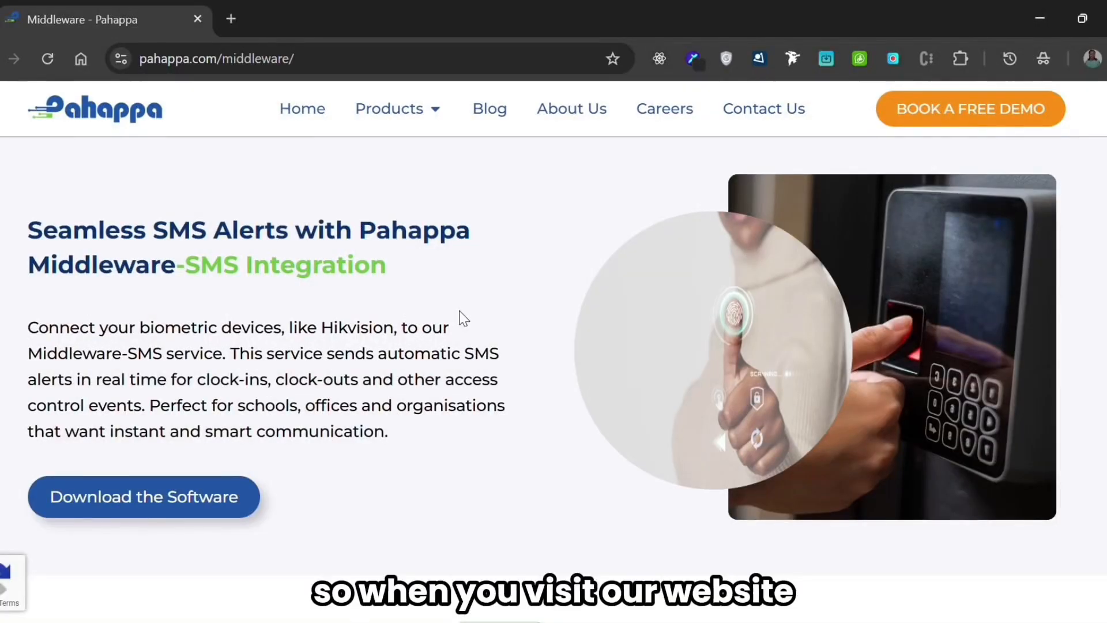
- Look through the Pahappa Middleware page, from the SMS integration overview to the How It Works section
{"action": "scroll", "coordinate": [465, 318], "scroll_direction": "down", "scroll_amount": 3}
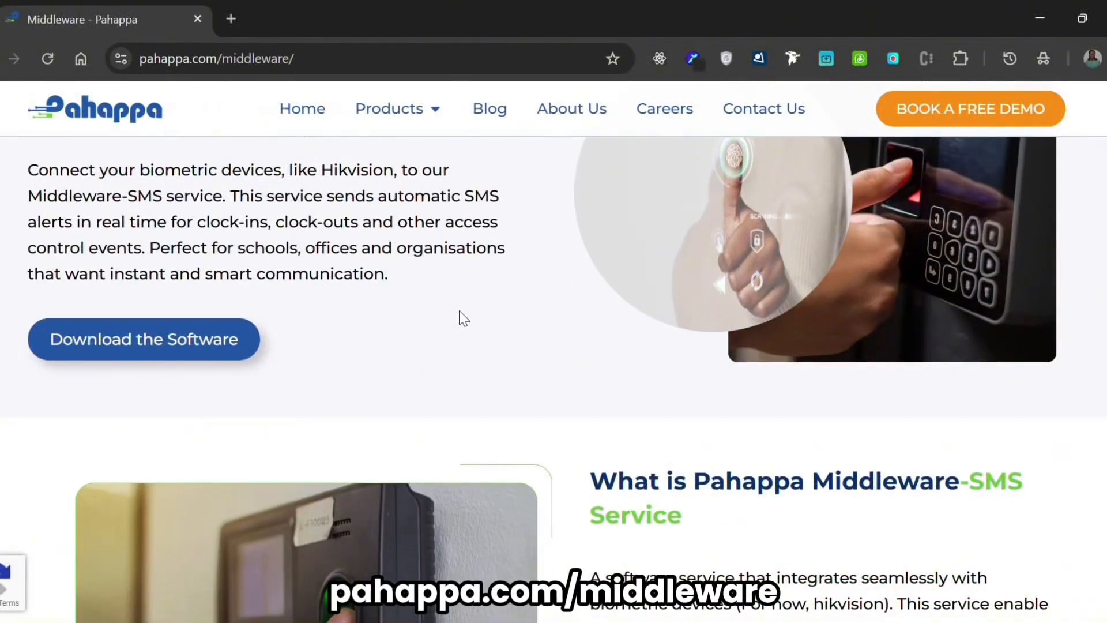
{"action": "scroll", "coordinate": [460, 312], "scroll_direction": "up", "scroll_amount": 3}
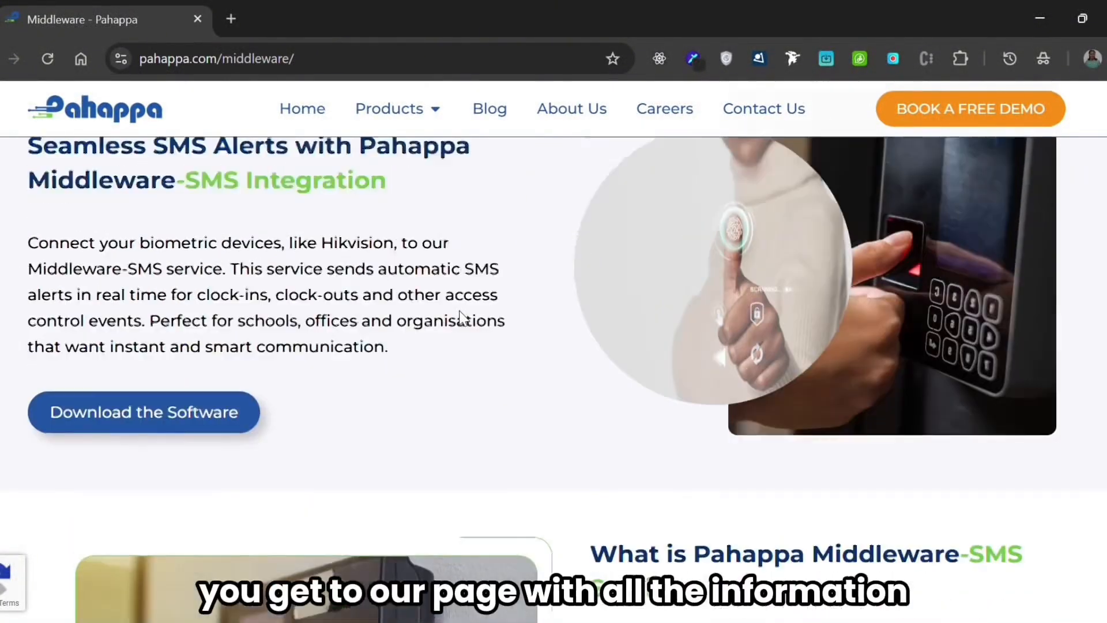
{"action": "scroll", "coordinate": [459, 310], "scroll_direction": "down", "scroll_amount": 5}
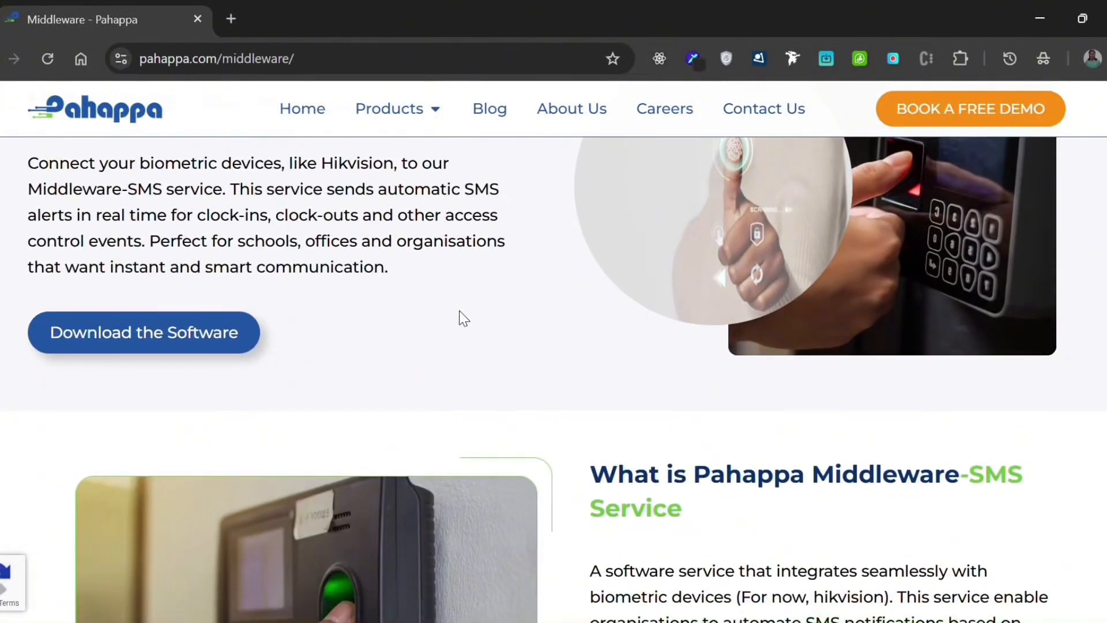
{"action": "scroll", "coordinate": [459, 310], "scroll_direction": "up", "scroll_amount": 5}
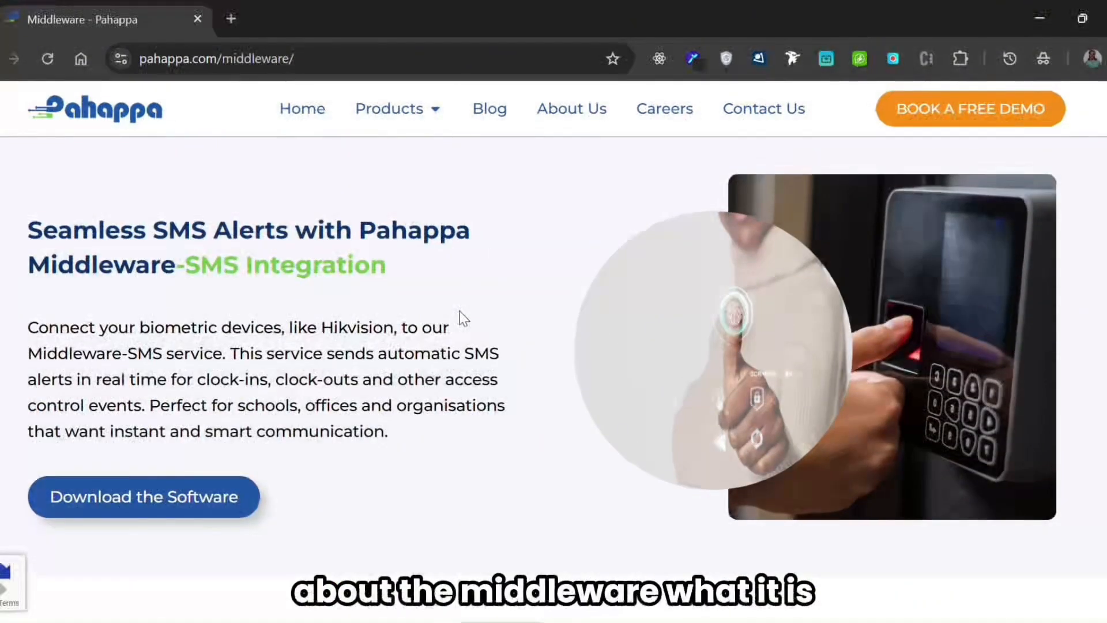
{"action": "scroll", "coordinate": [460, 311], "scroll_direction": "down", "scroll_amount": 4}
{"action": "scroll", "coordinate": [459, 310], "scroll_direction": "down", "scroll_amount": 10}
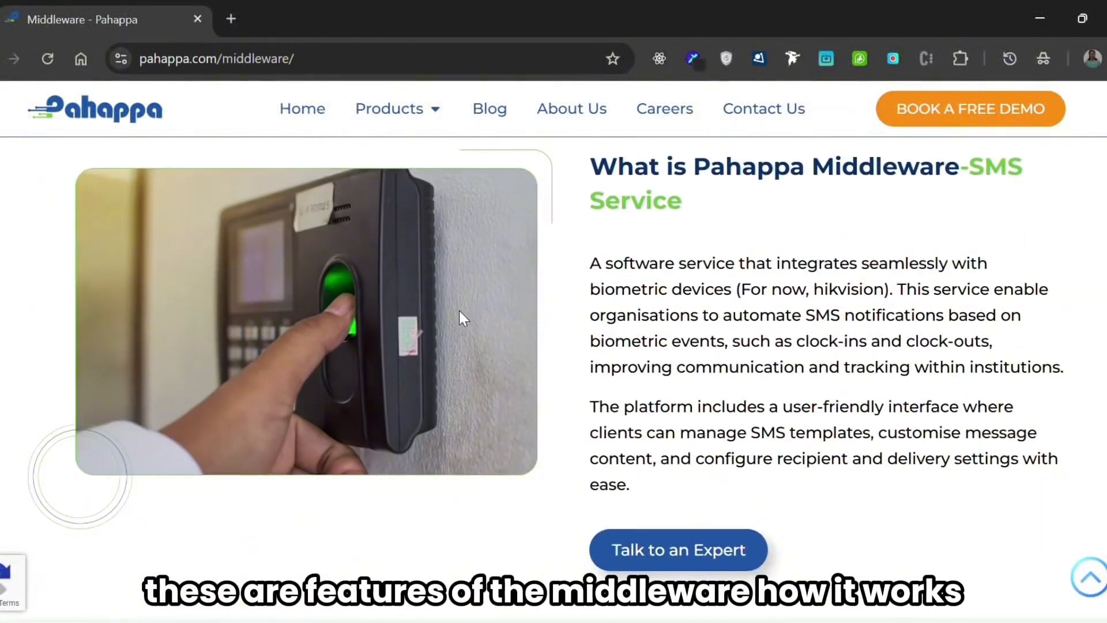
{"action": "scroll", "coordinate": [461, 316], "scroll_direction": "down", "scroll_amount": 12}
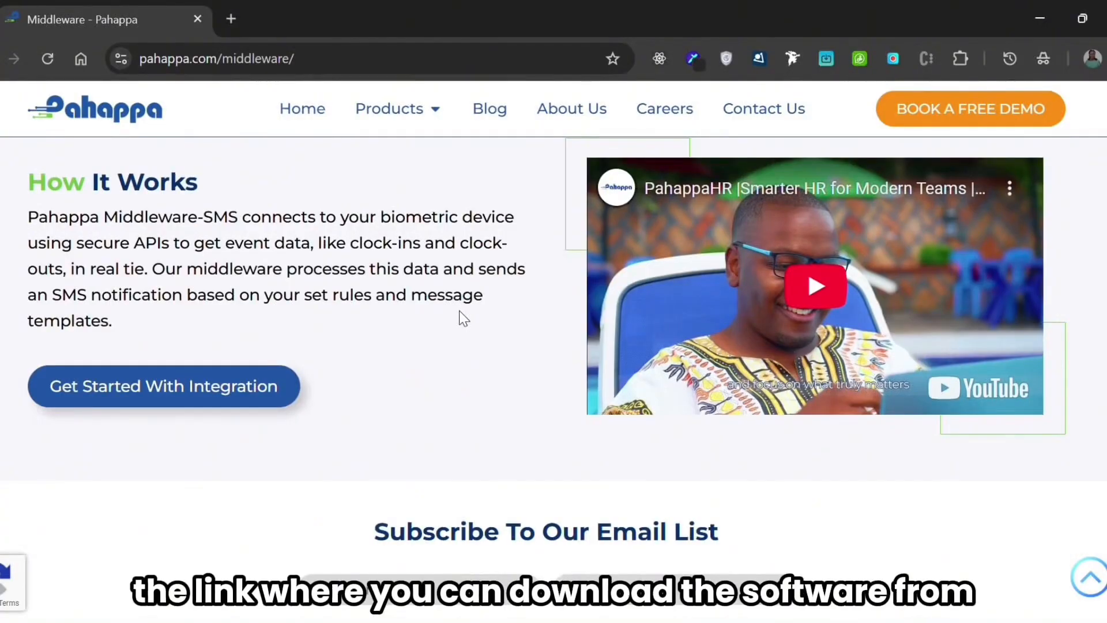
- Return to the SMS integration overview on the Middleware page and download the software
{"action": "scroll", "coordinate": [459, 310], "scroll_direction": "up", "scroll_amount": 2}
{"action": "scroll", "coordinate": [461, 317], "scroll_direction": "up", "scroll_amount": 20}
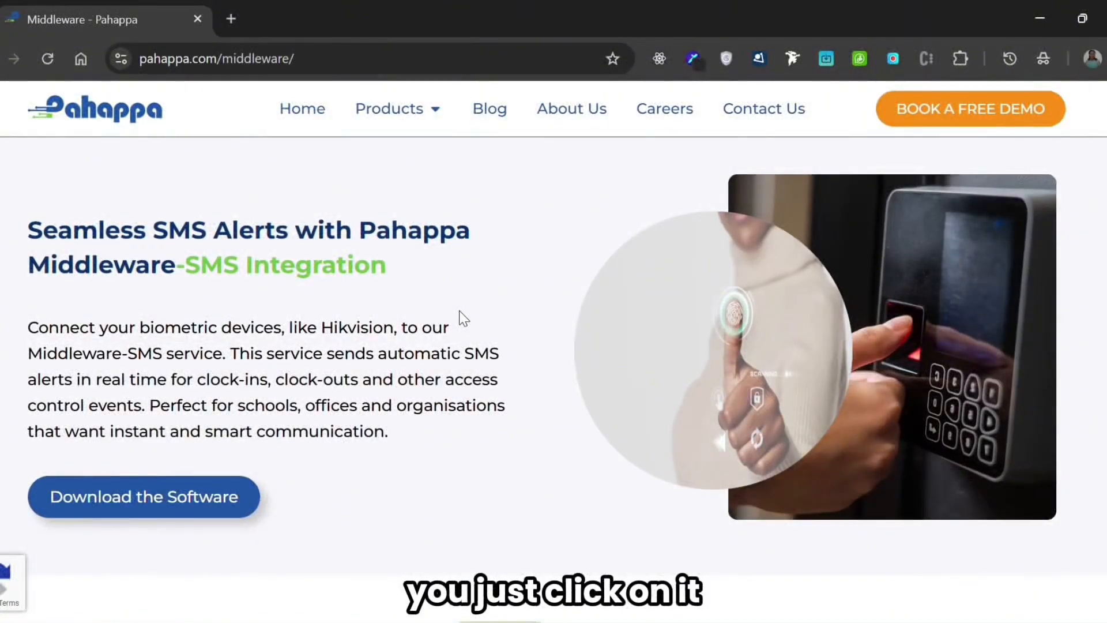
{"action": "left_click", "coordinate": [160, 508]}
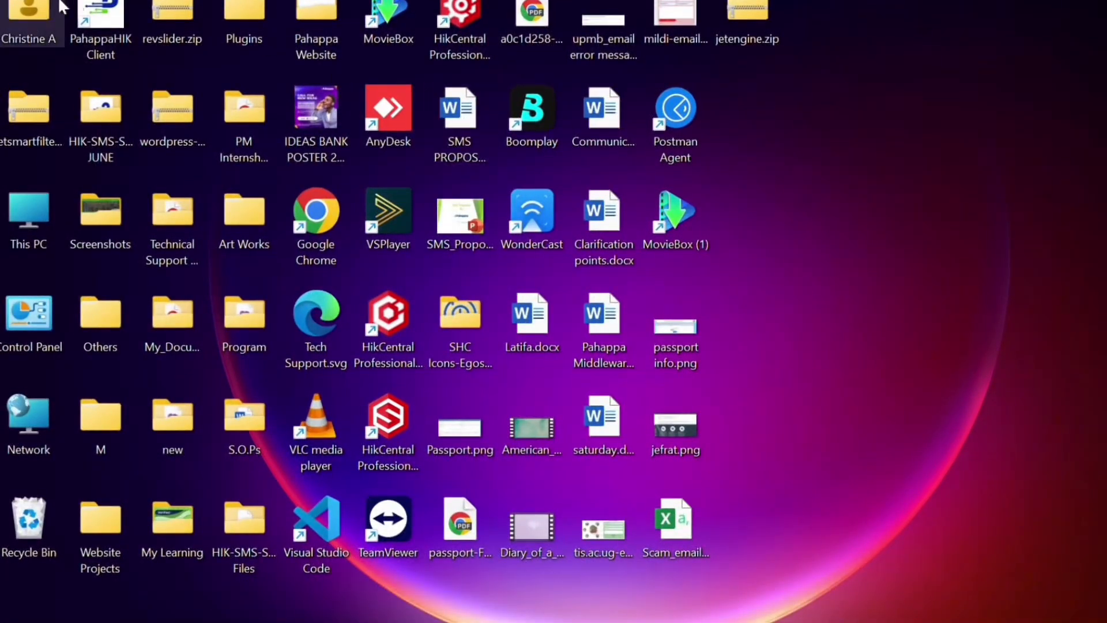
- Open the PahappaHIK Client's service settings and review the App Key, App Secret, Organization Name, Email and Artemis Base URL fields
{"action": "double_click", "coordinate": [91, 37]}
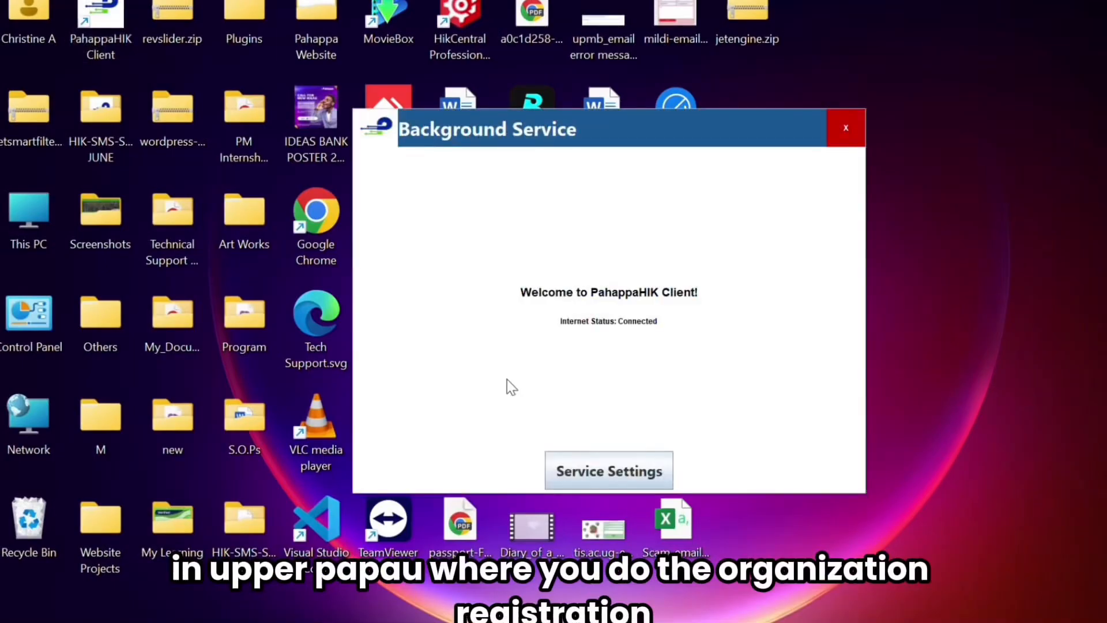
{"action": "left_click", "coordinate": [589, 467]}
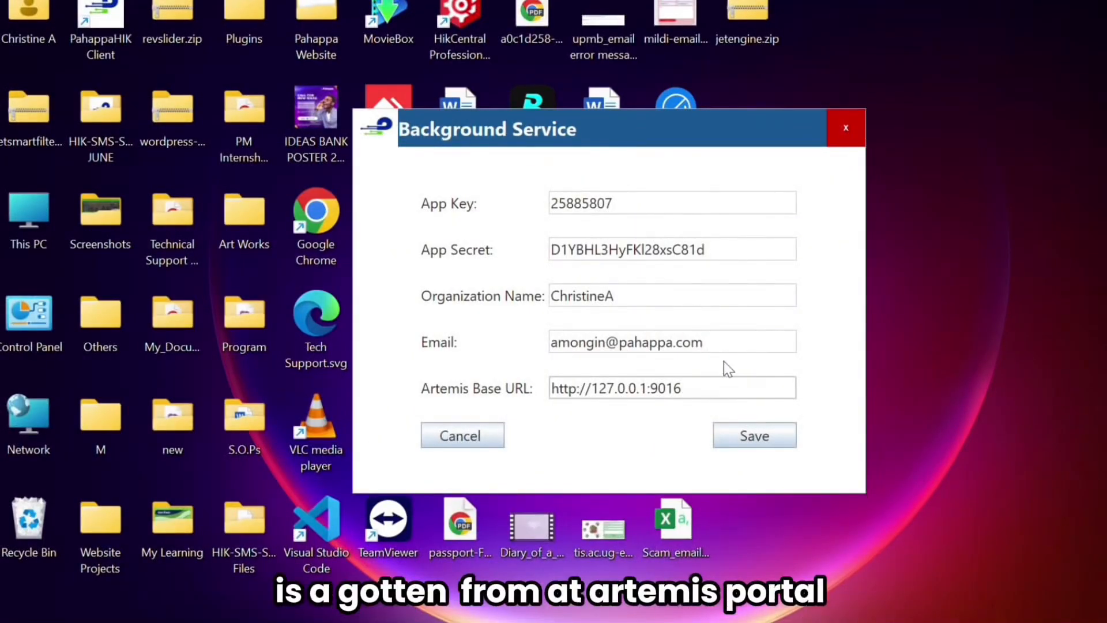
{"action": "left_click", "coordinate": [680, 194]}
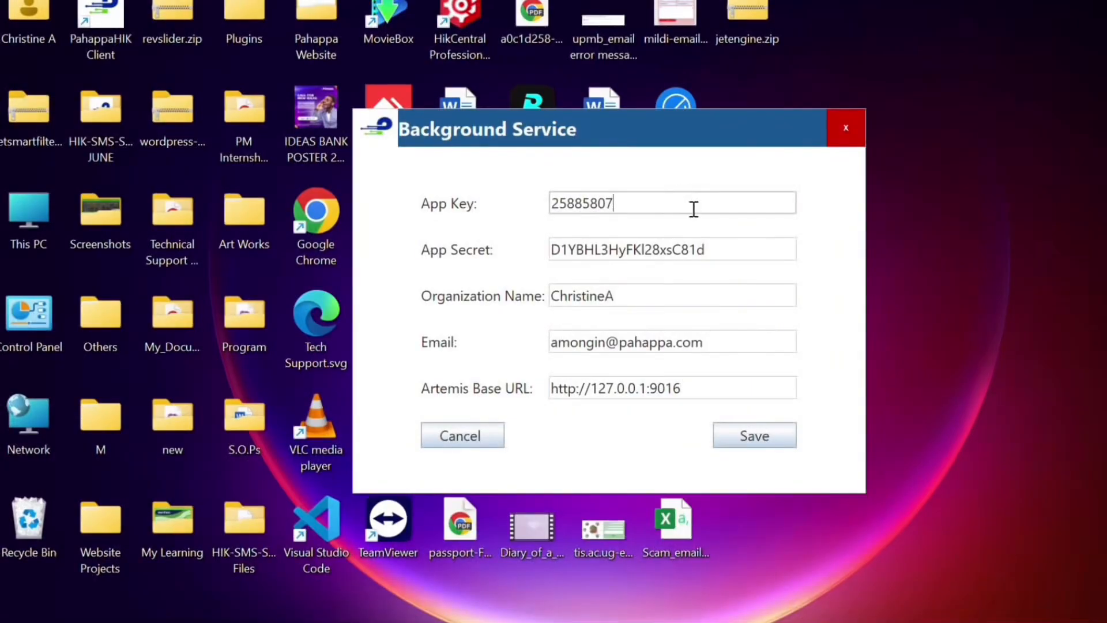
{"action": "left_click", "coordinate": [744, 246]}
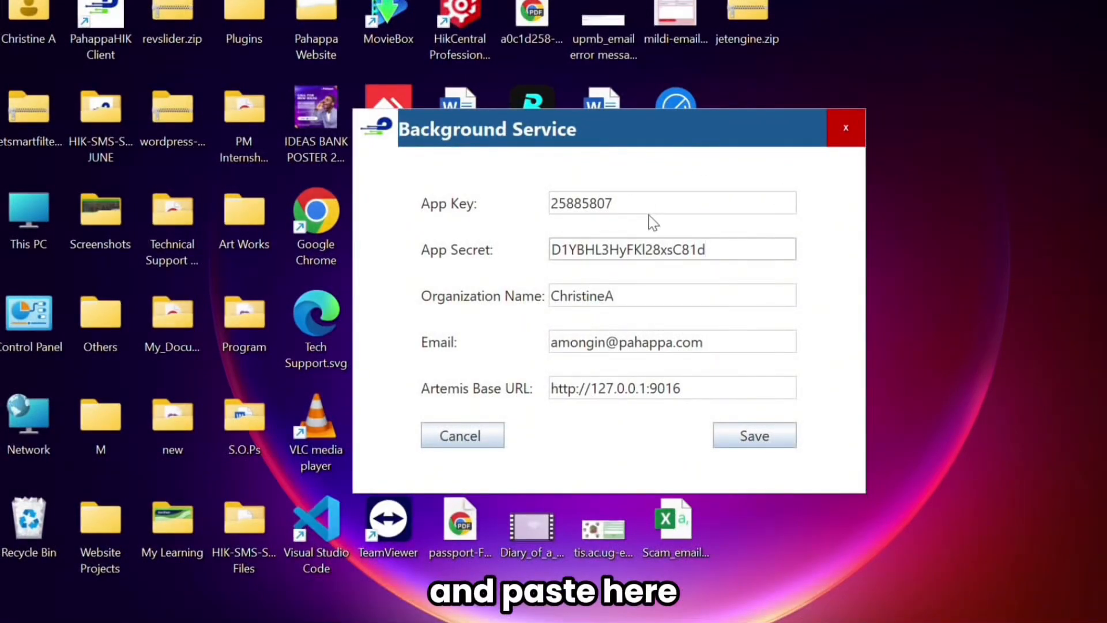
{"action": "left_click", "coordinate": [639, 203]}
{"action": "left_click", "coordinate": [655, 295]}
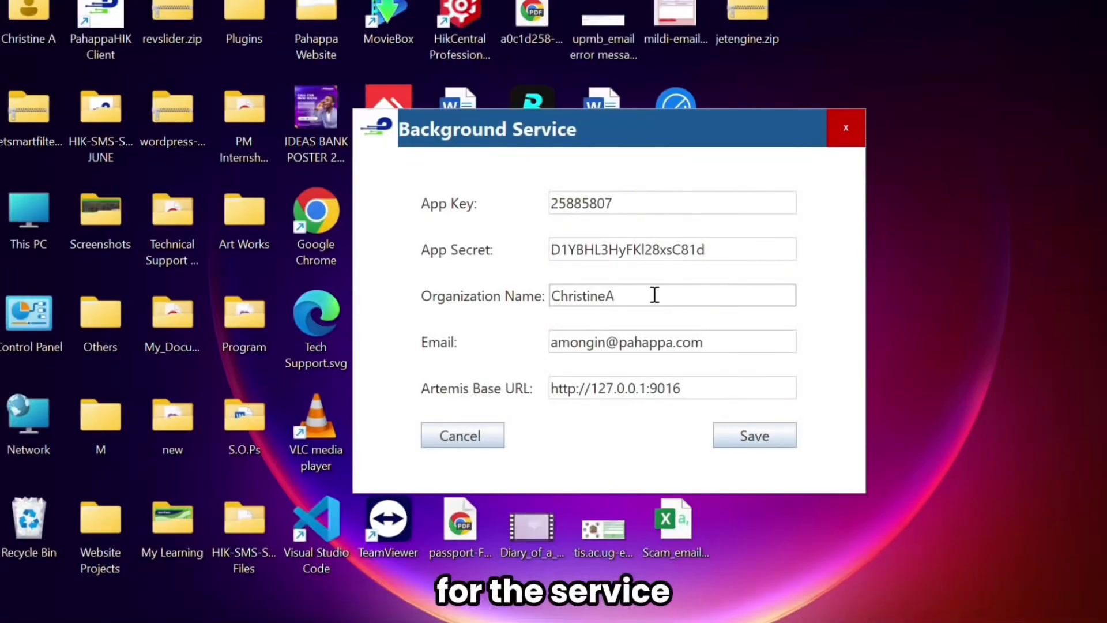
{"action": "left_click", "coordinate": [741, 342]}
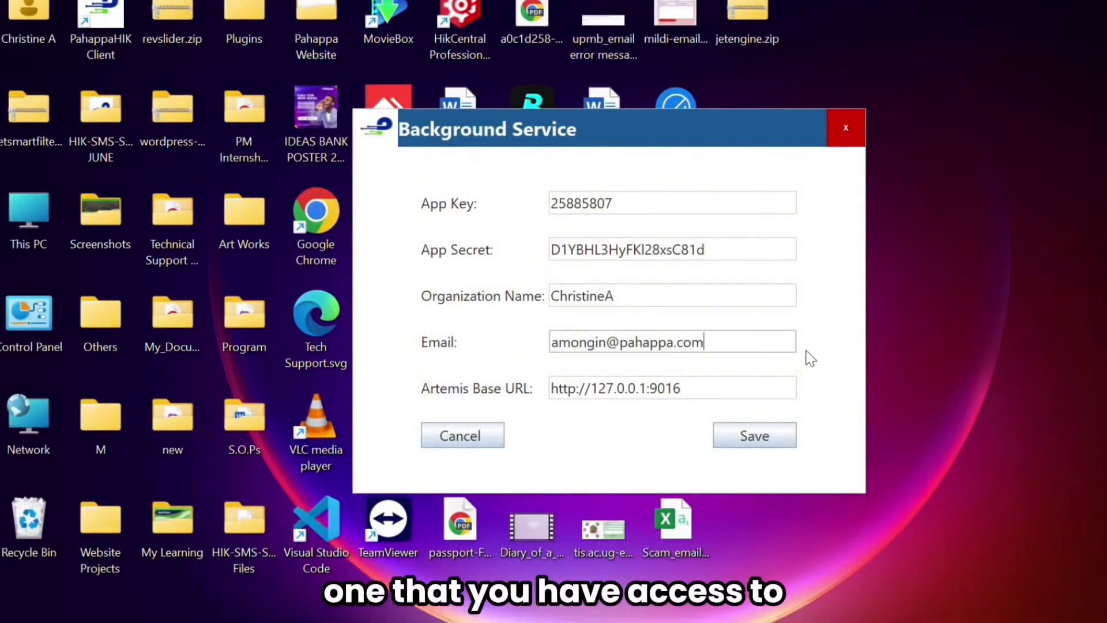
{"action": "left_click", "coordinate": [695, 391]}
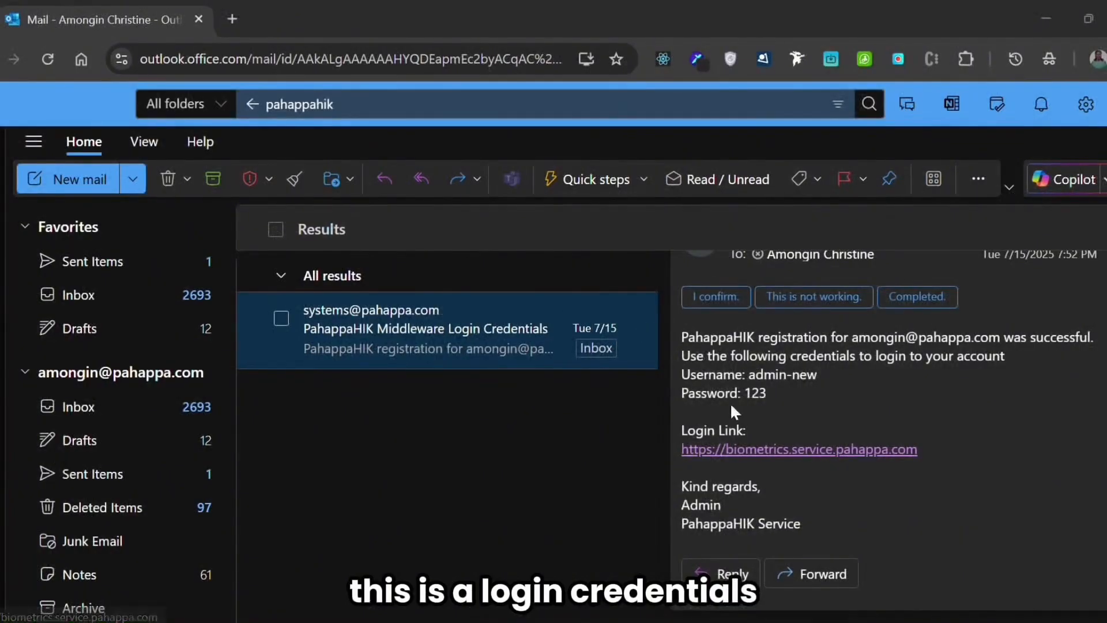
- Review the username and password lines in the PahappaHIK Middleware Login Credentials email and open its login link
{"action": "scroll", "coordinate": [855, 398], "scroll_direction": "up", "scroll_amount": 3}
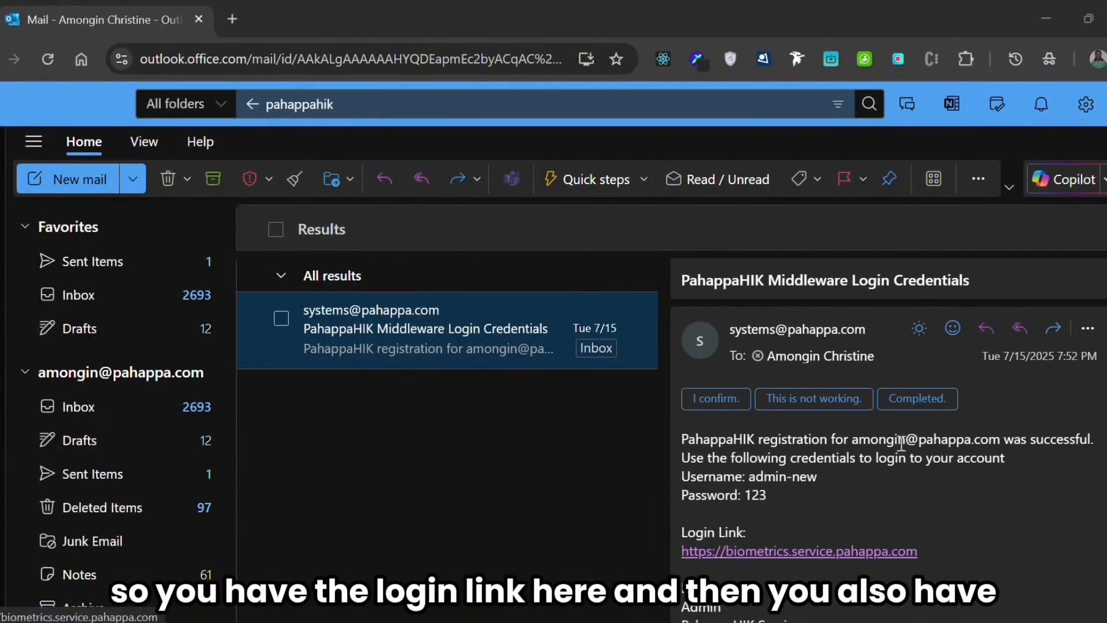
{"action": "scroll", "coordinate": [960, 456], "scroll_direction": "down", "scroll_amount": 2}
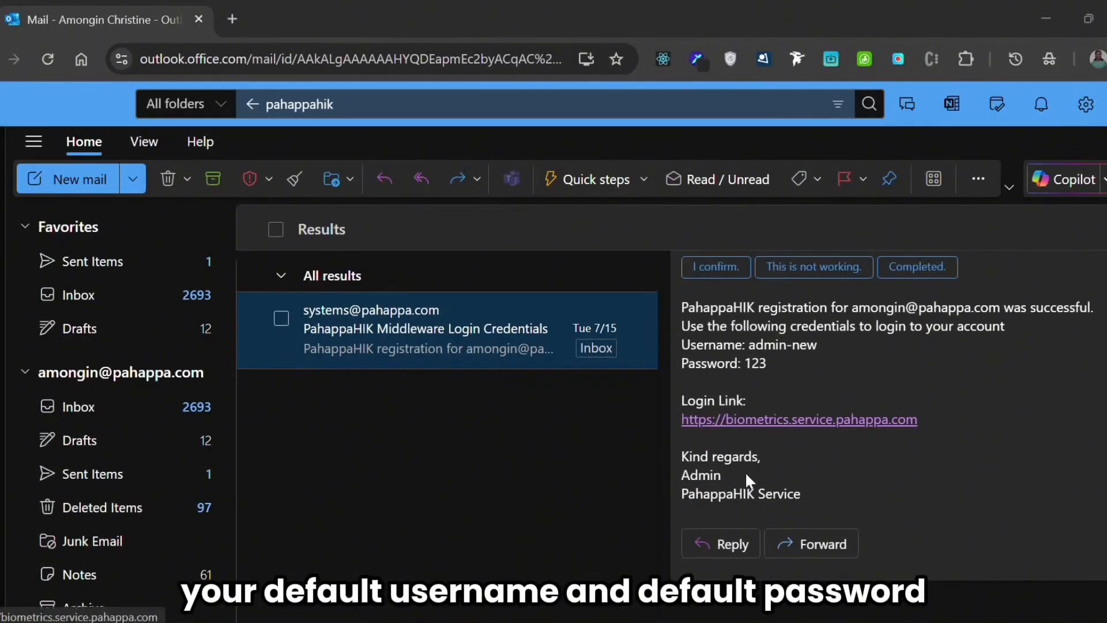
{"action": "scroll", "coordinate": [843, 468], "scroll_direction": "up", "scroll_amount": 2}
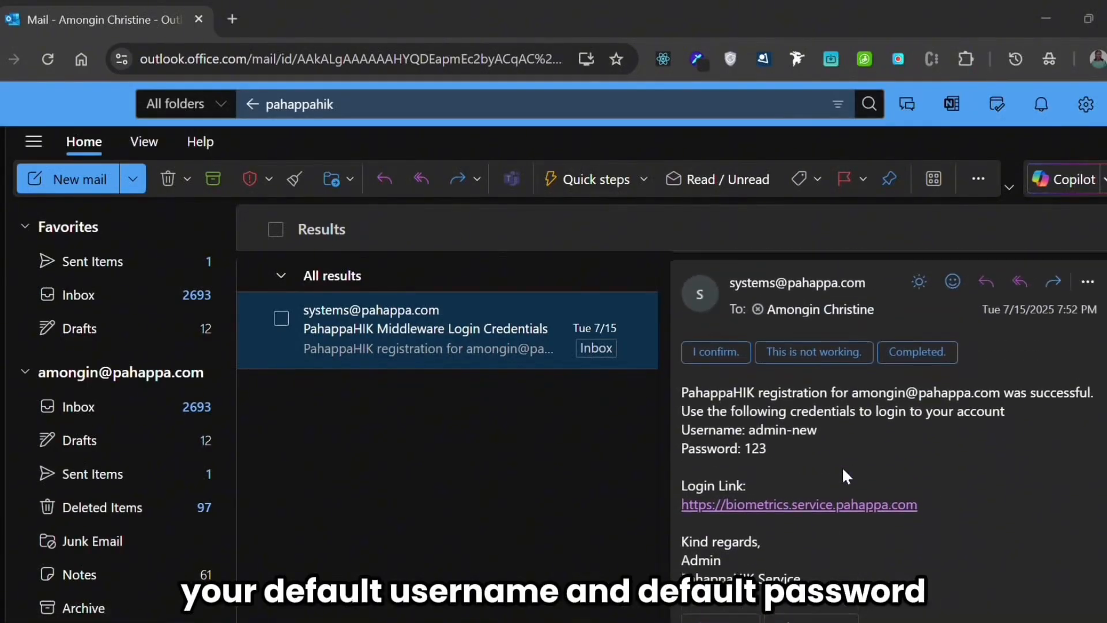
{"action": "double_click", "coordinate": [719, 429]}
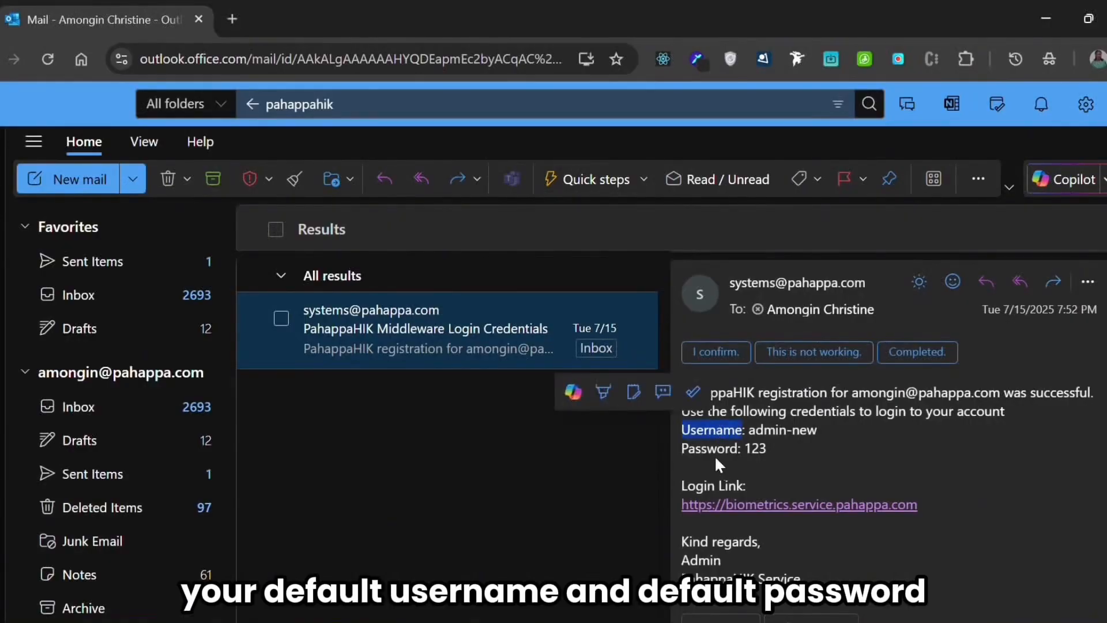
{"action": "double_click", "coordinate": [715, 451]}
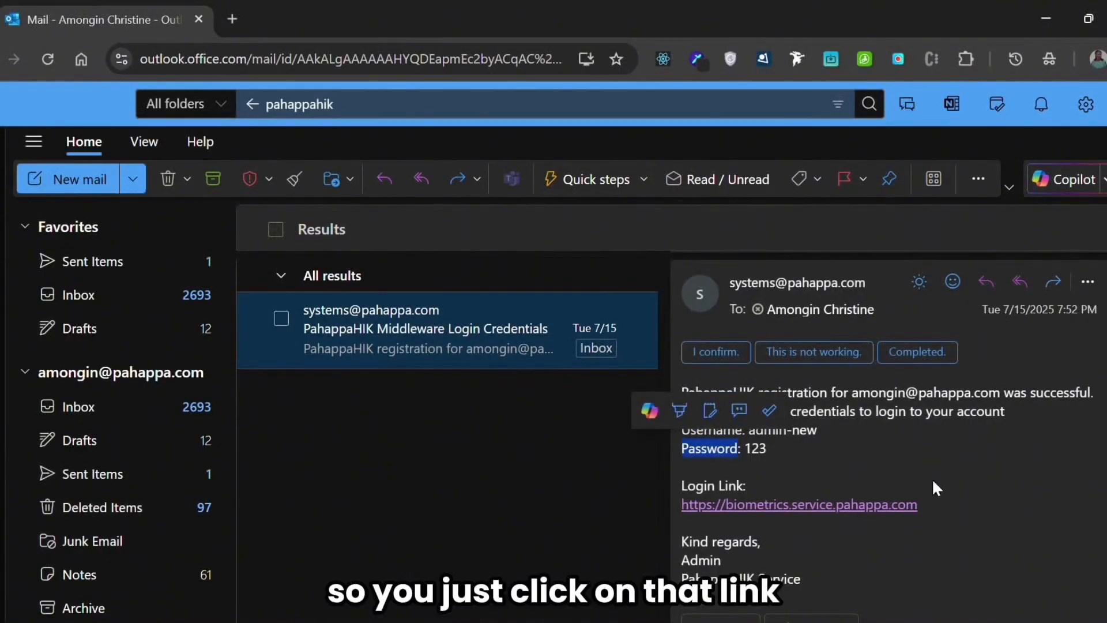
{"action": "left_click", "coordinate": [848, 517]}
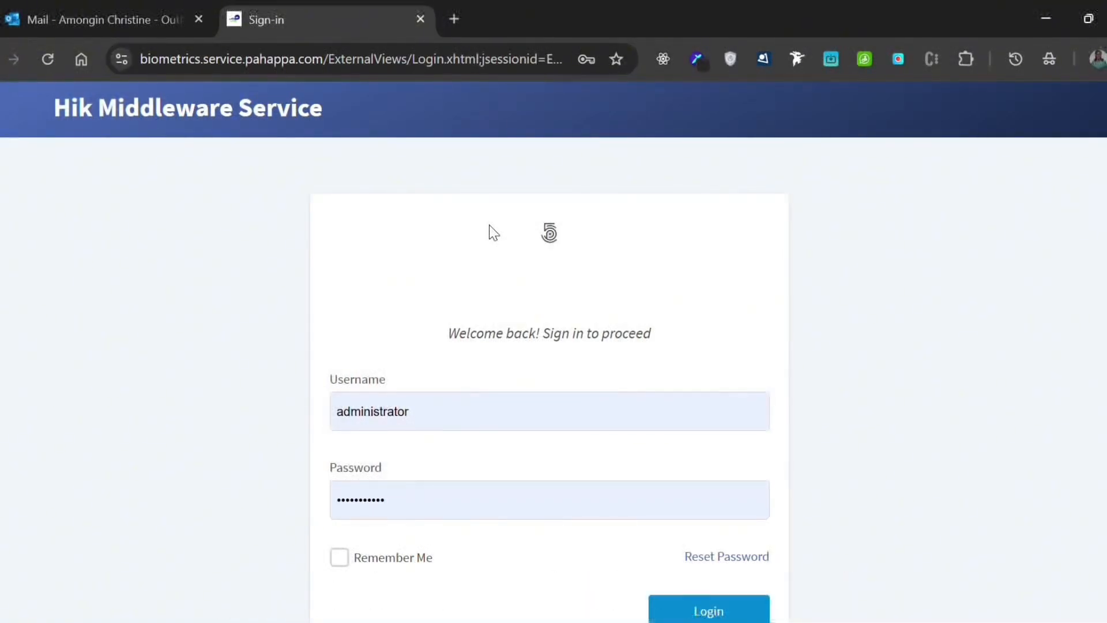
- Sign in to the Hik Middleware Service as admin-new, filling the password field with the saved account password
{"action": "left_click", "coordinate": [501, 404]}
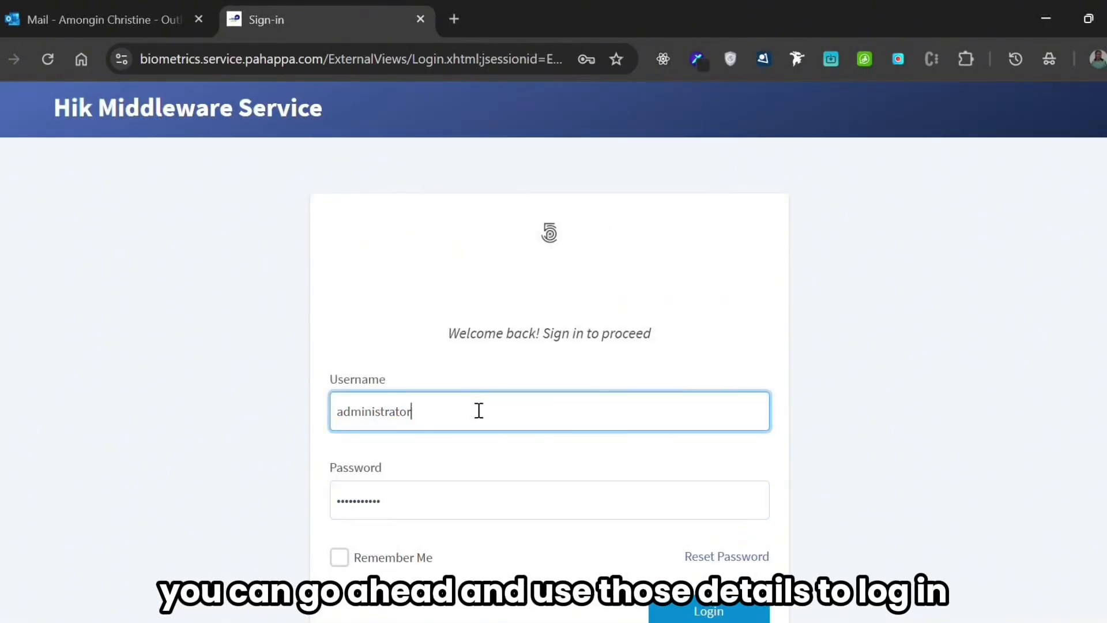
{"action": "left_click", "coordinate": [478, 410]}
{"action": "left_click", "coordinate": [496, 175]}
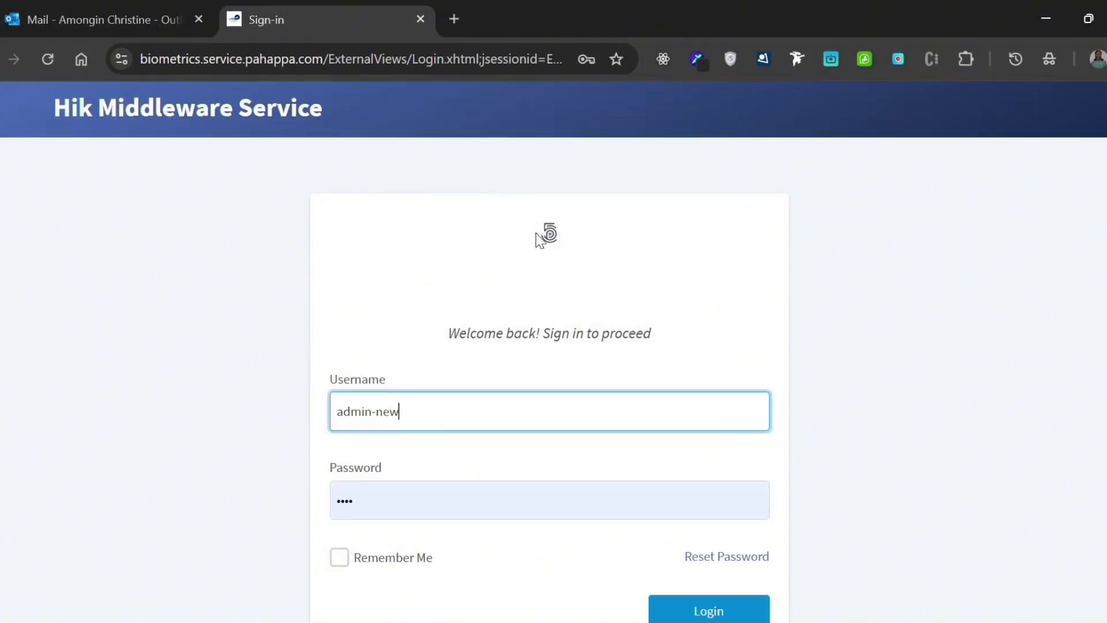
{"action": "left_click", "coordinate": [708, 611]}
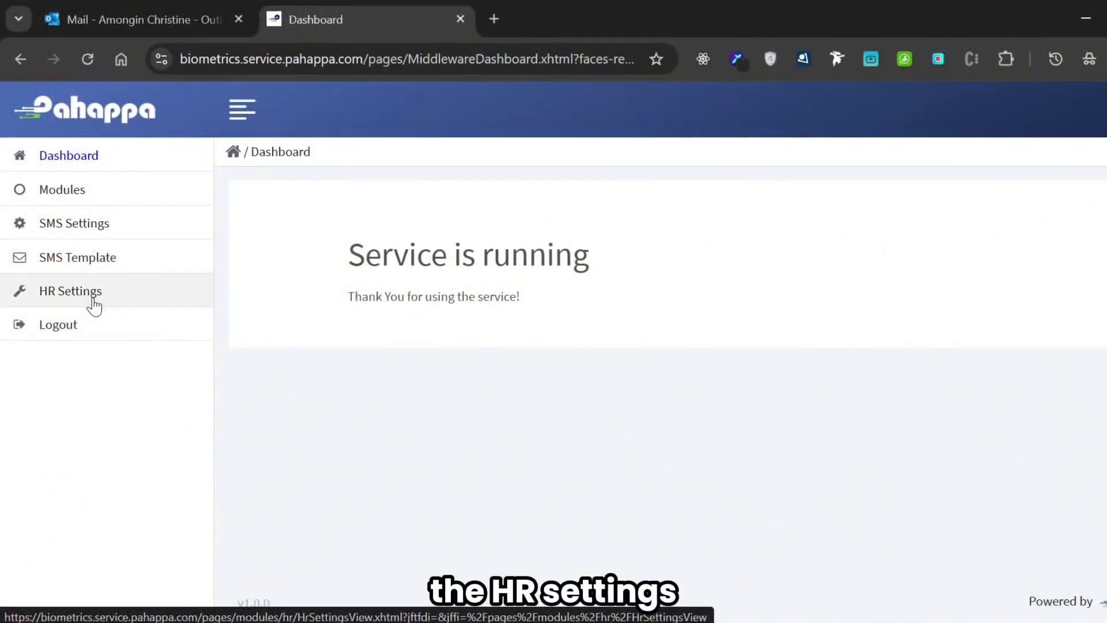
- Open the Modules list and bring up the form for adding a new client module
{"action": "left_click", "coordinate": [100, 202]}
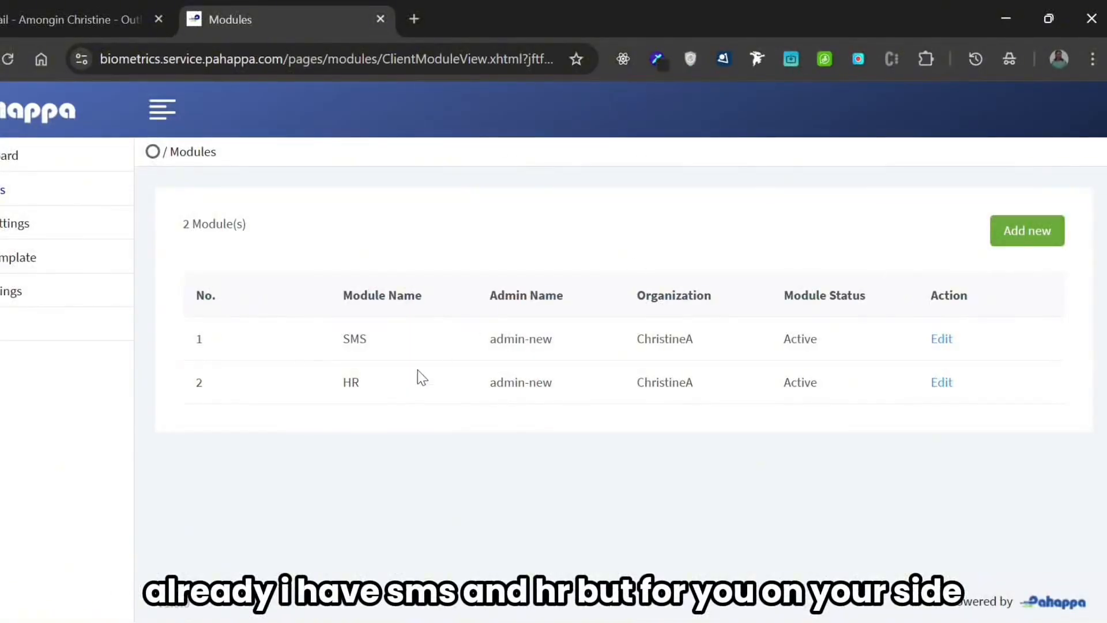
{"action": "left_click", "coordinate": [1031, 243]}
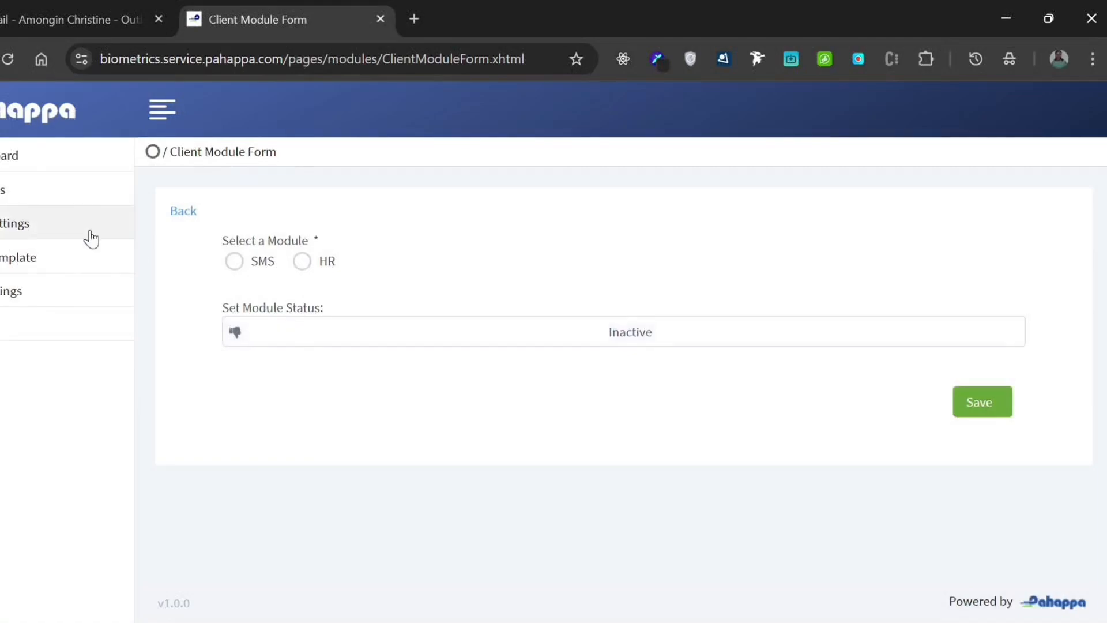
- Open the SMS Settings and review the Ego SMS username, password and recipient number fields and the settings below them
{"action": "left_click", "coordinate": [68, 237]}
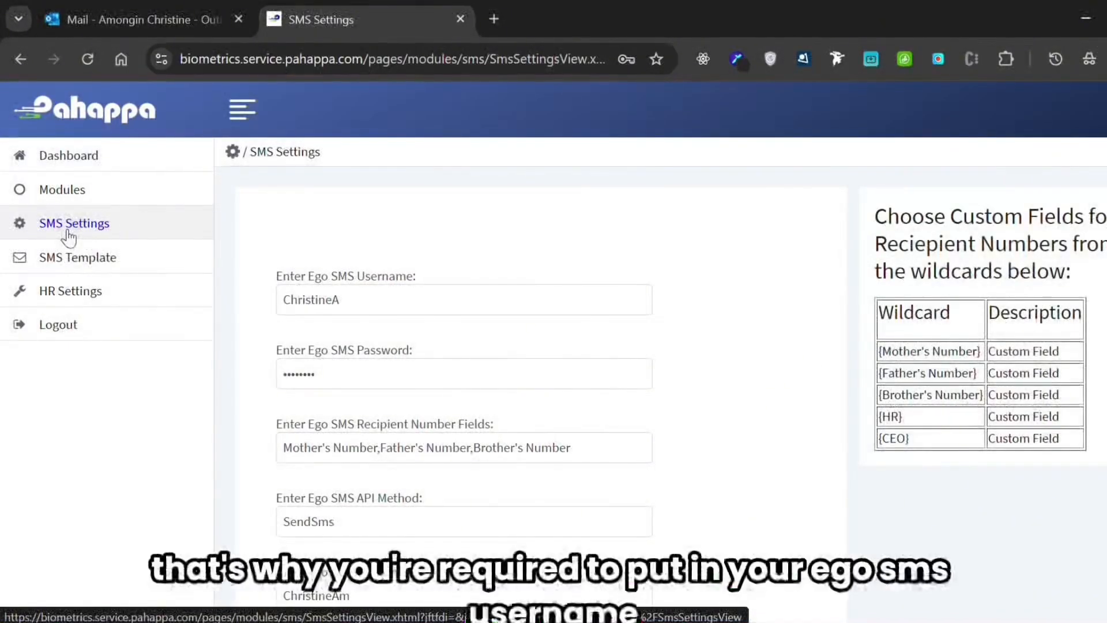
{"action": "scroll", "coordinate": [756, 277], "scroll_direction": "down", "scroll_amount": 1}
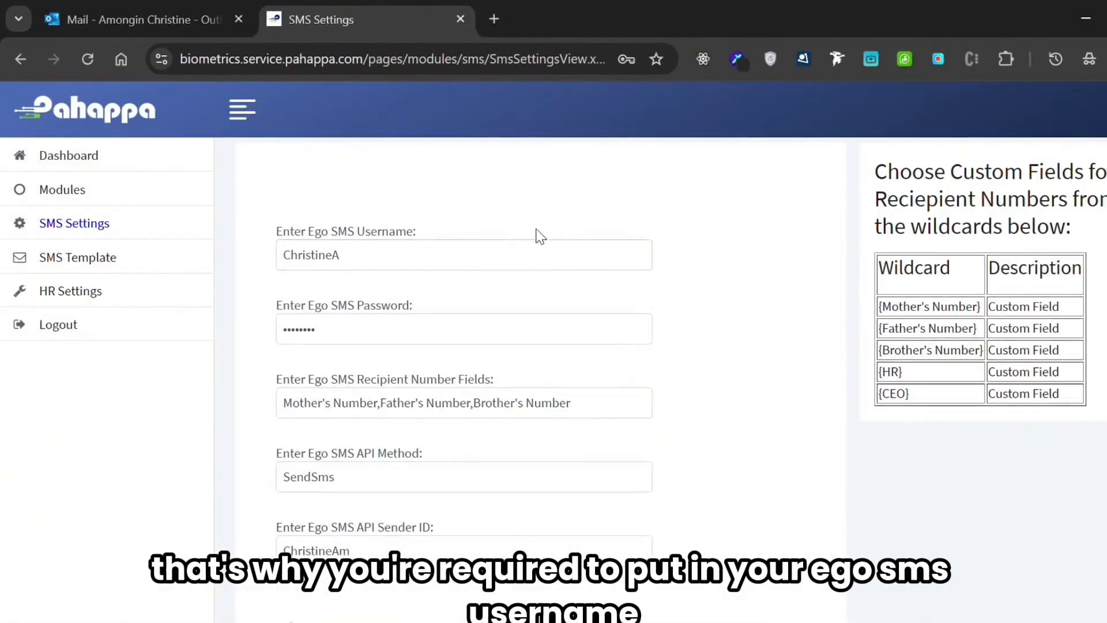
{"action": "double_click", "coordinate": [383, 256]}
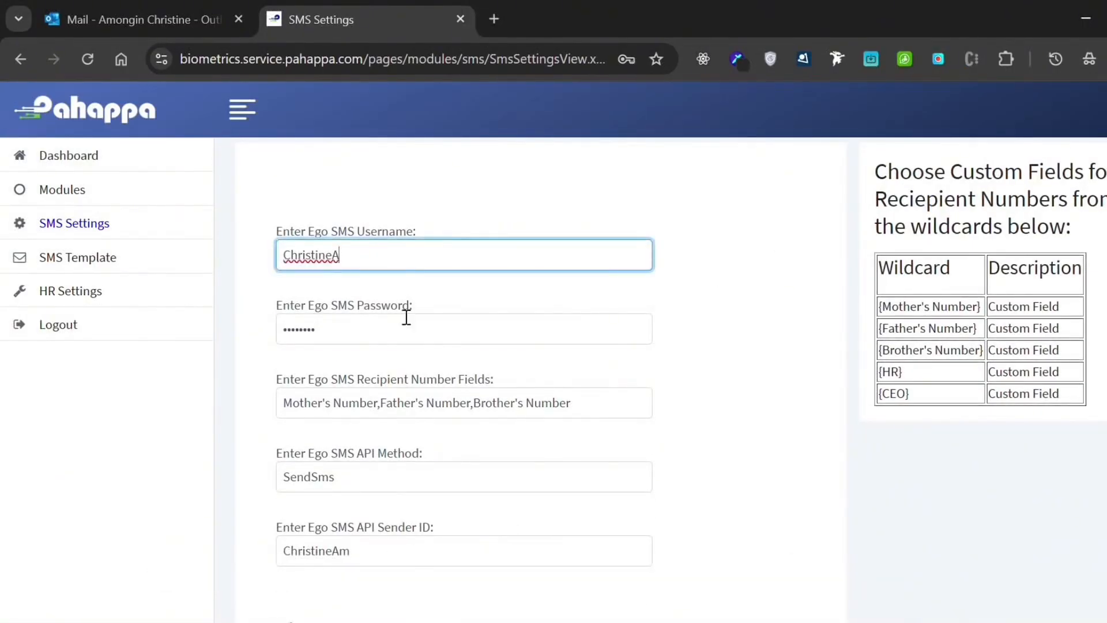
{"action": "left_click", "coordinate": [377, 333]}
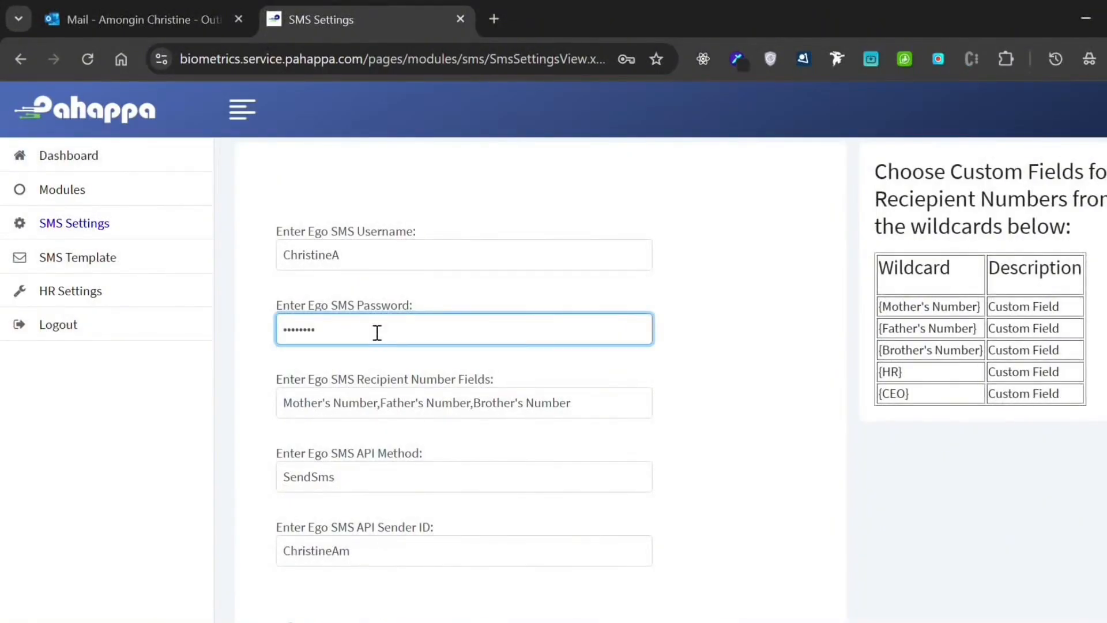
{"action": "left_click", "coordinate": [622, 407]}
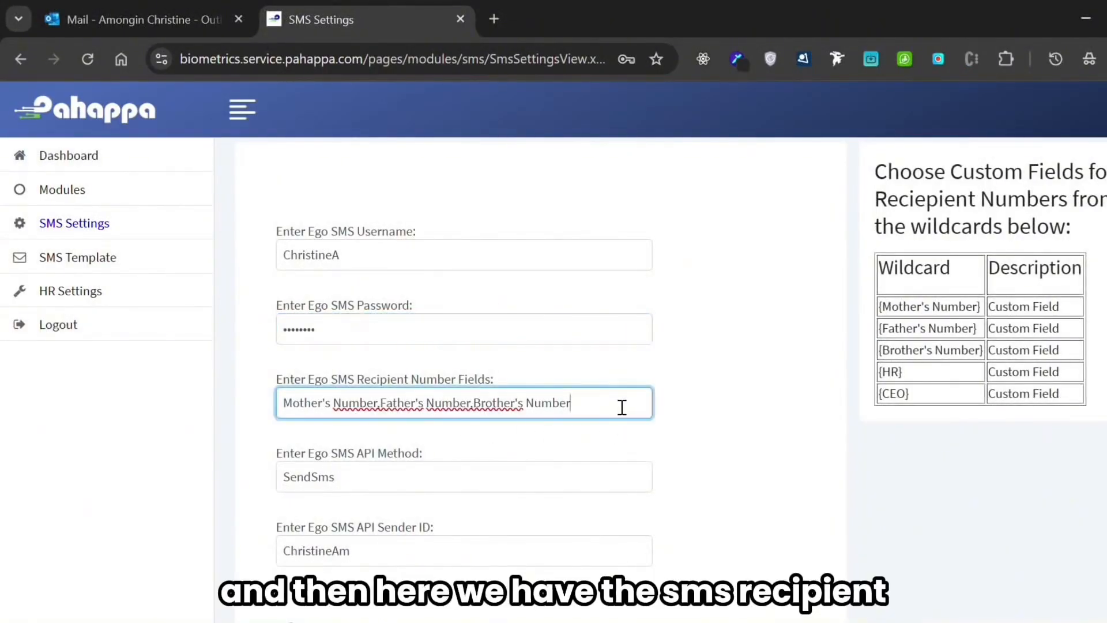
{"action": "scroll", "coordinate": [718, 437], "scroll_direction": "down", "scroll_amount": 1}
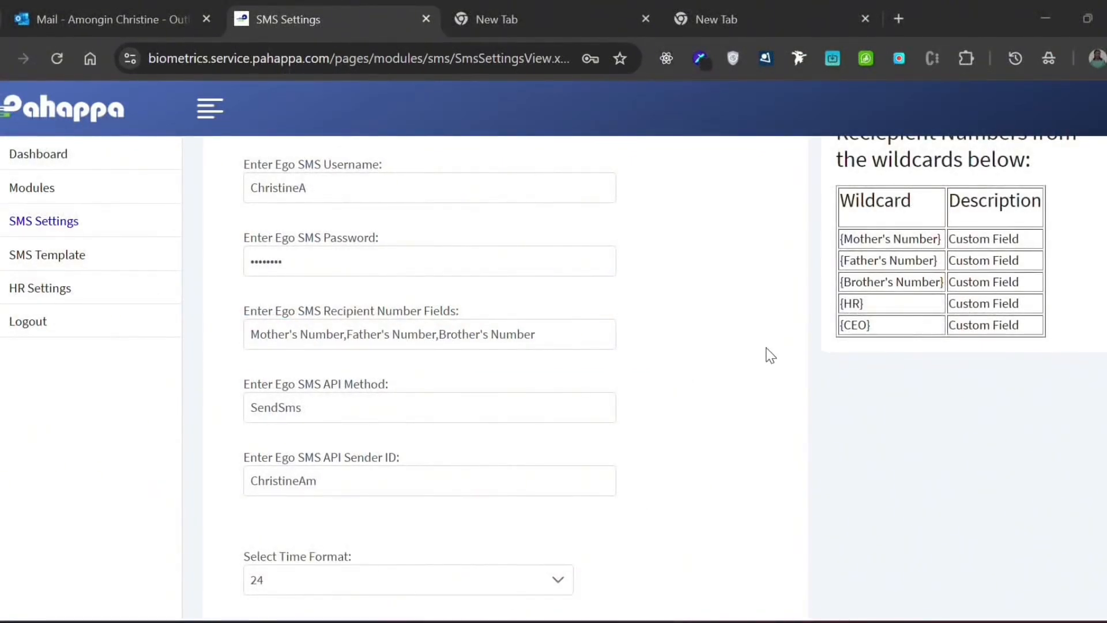
{"action": "left_click", "coordinate": [558, 328]}
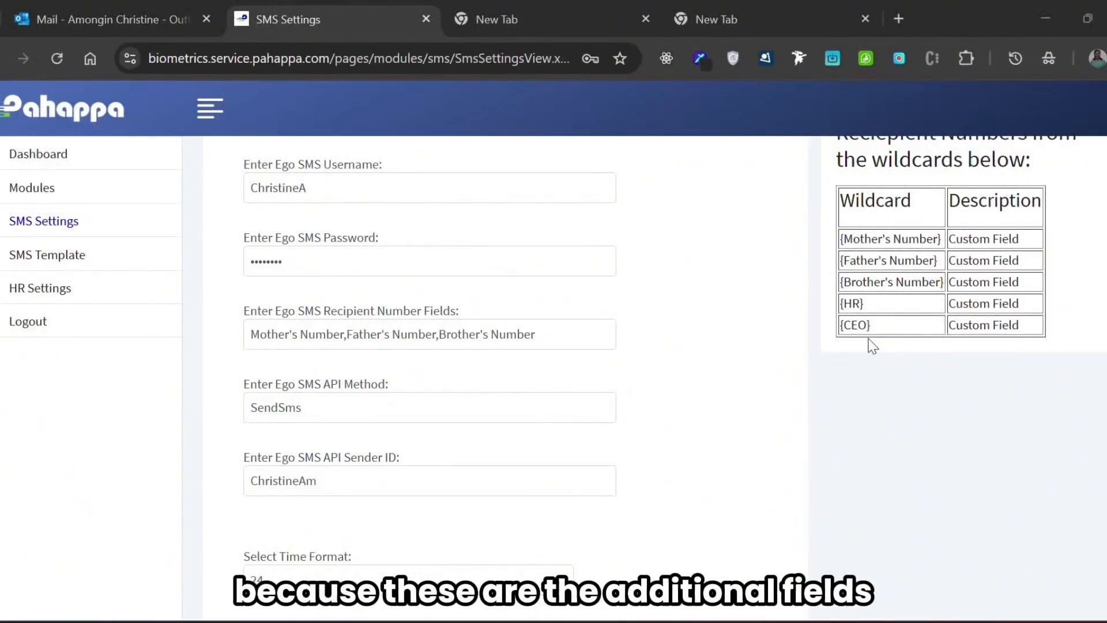
- Open the Hik Web Client in another browser tab and compare its person additional information fields with the SMS Settings wildcards
{"action": "left_click", "coordinate": [695, 20]}
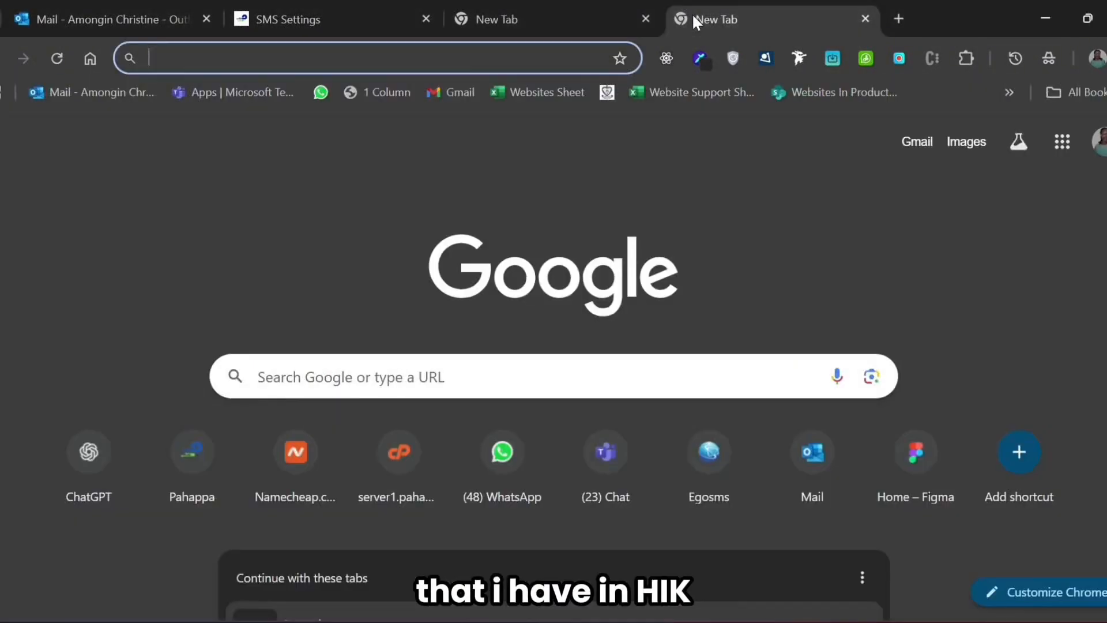
{"action": "left_click", "coordinate": [383, 61]}
{"action": "type", "text": "web.whatsapp.com"}
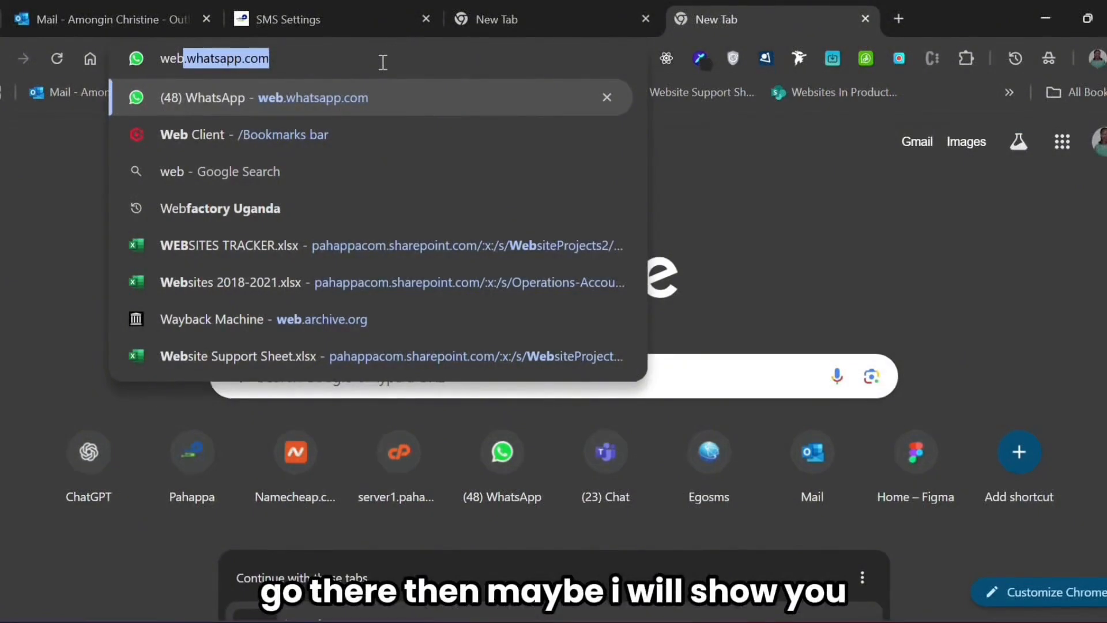
{"action": "left_click", "coordinate": [304, 143]}
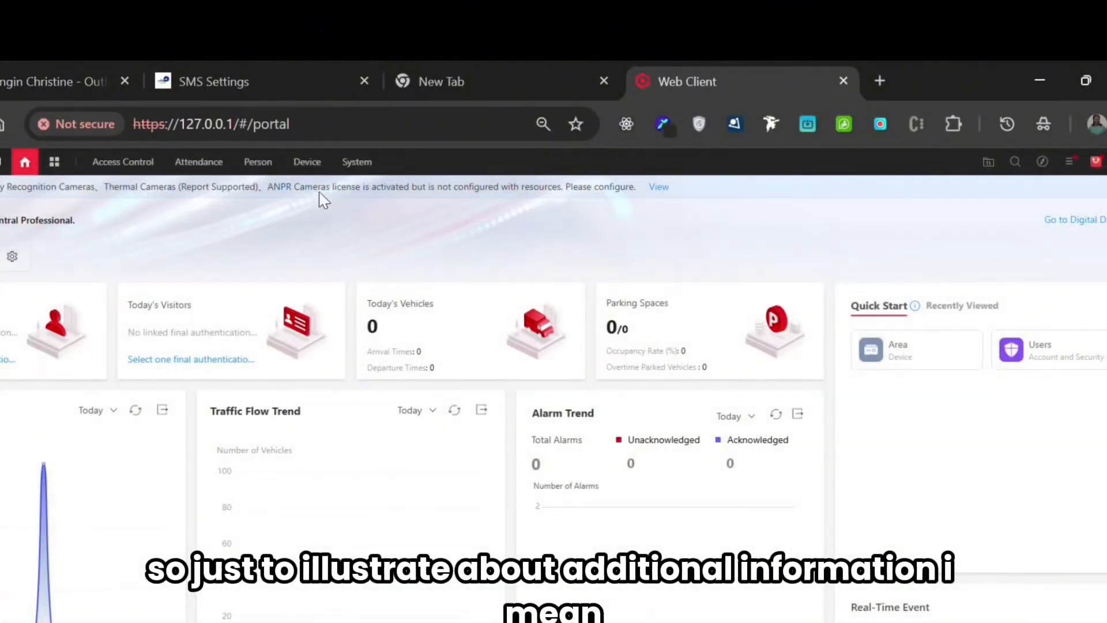
{"action": "left_click", "coordinate": [247, 167]}
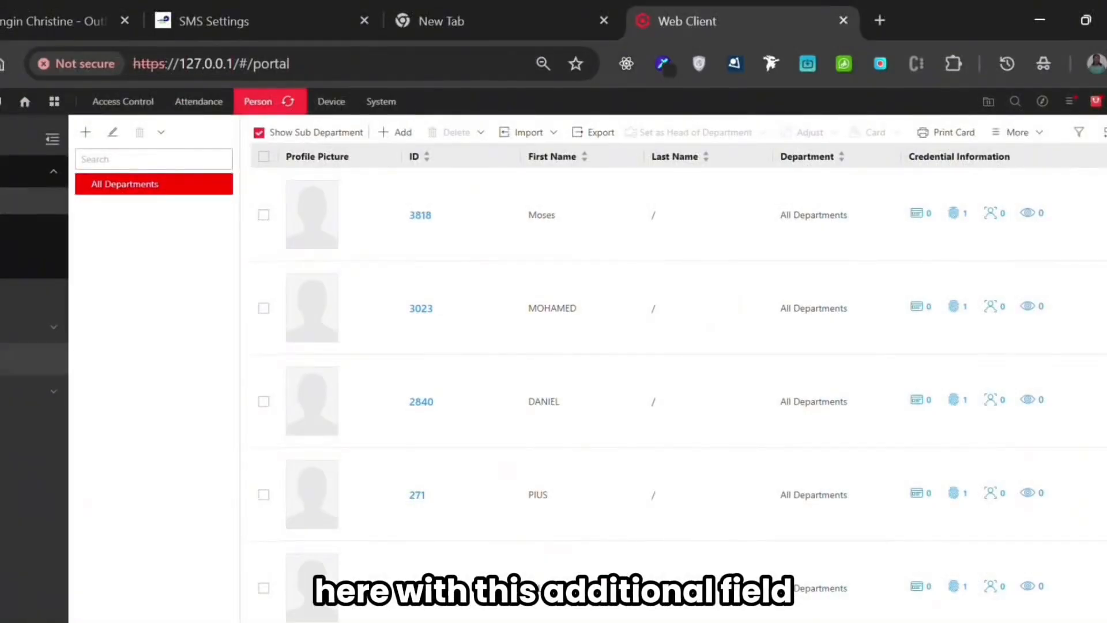
{"action": "left_click", "coordinate": [11, 359]}
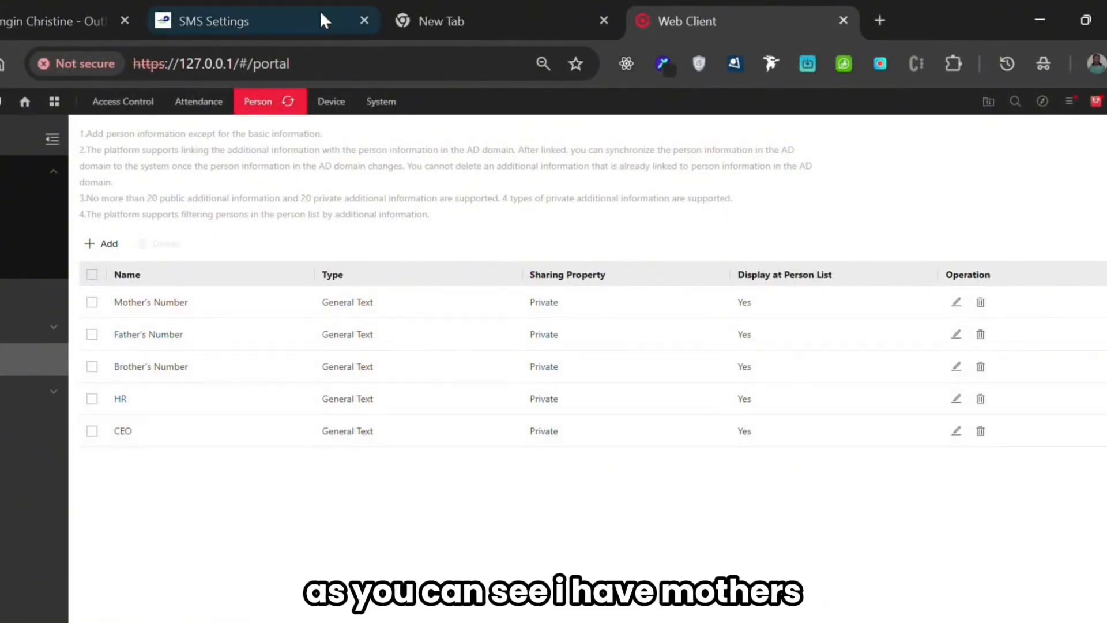
{"action": "left_click", "coordinate": [276, 12]}
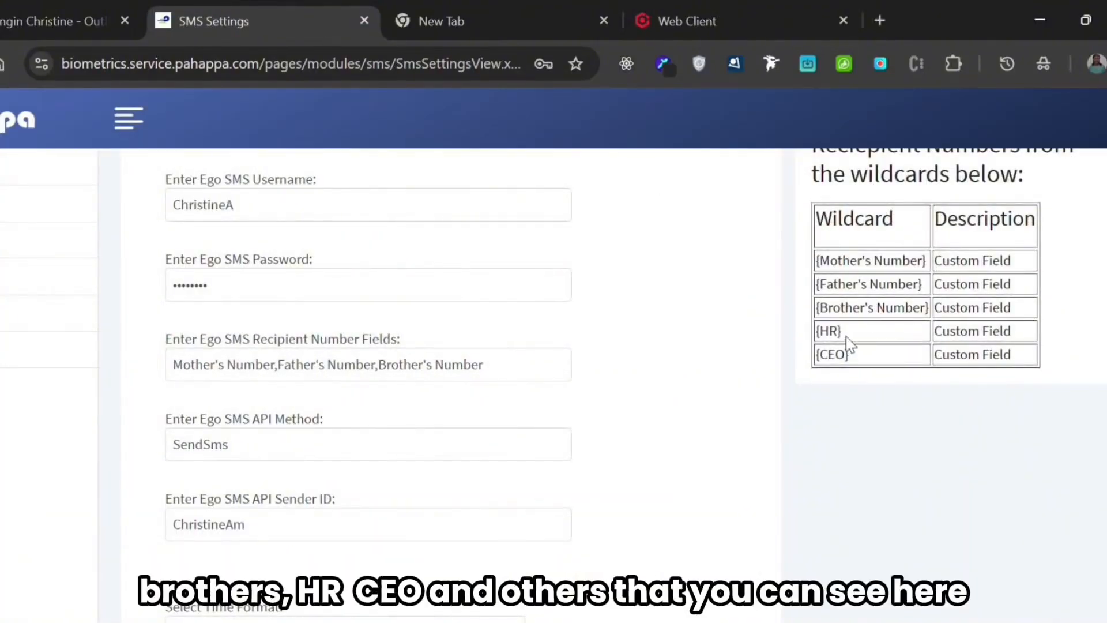
- Return to the Web Client's person list and open the additional information of the account owner's record
{"action": "left_click", "coordinate": [662, 16]}
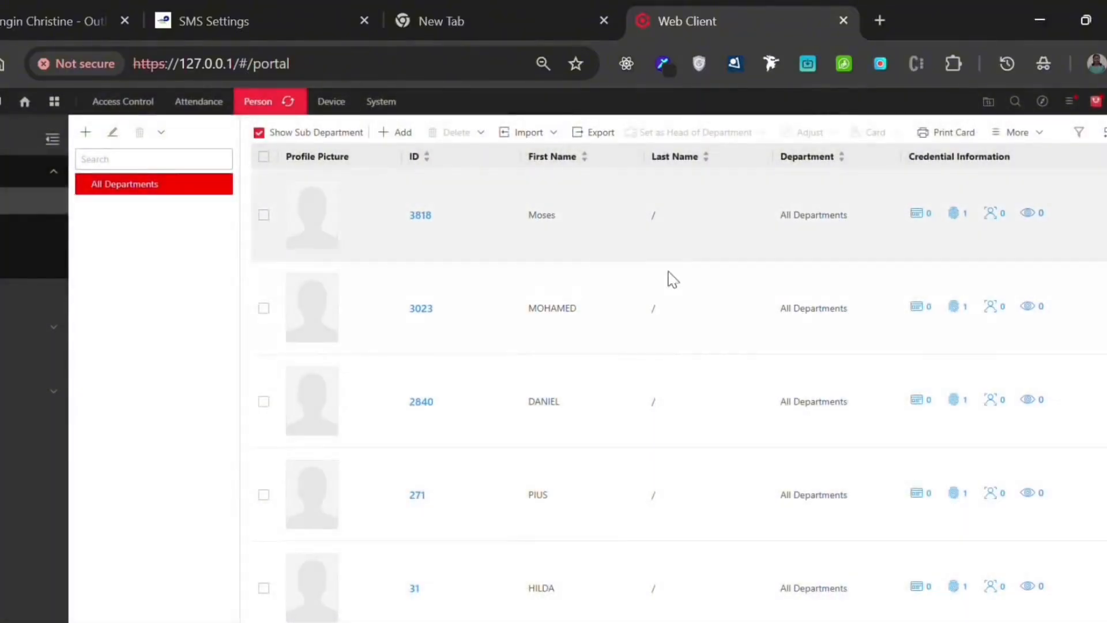
{"action": "scroll", "coordinate": [599, 459], "scroll_direction": "down", "scroll_amount": 1}
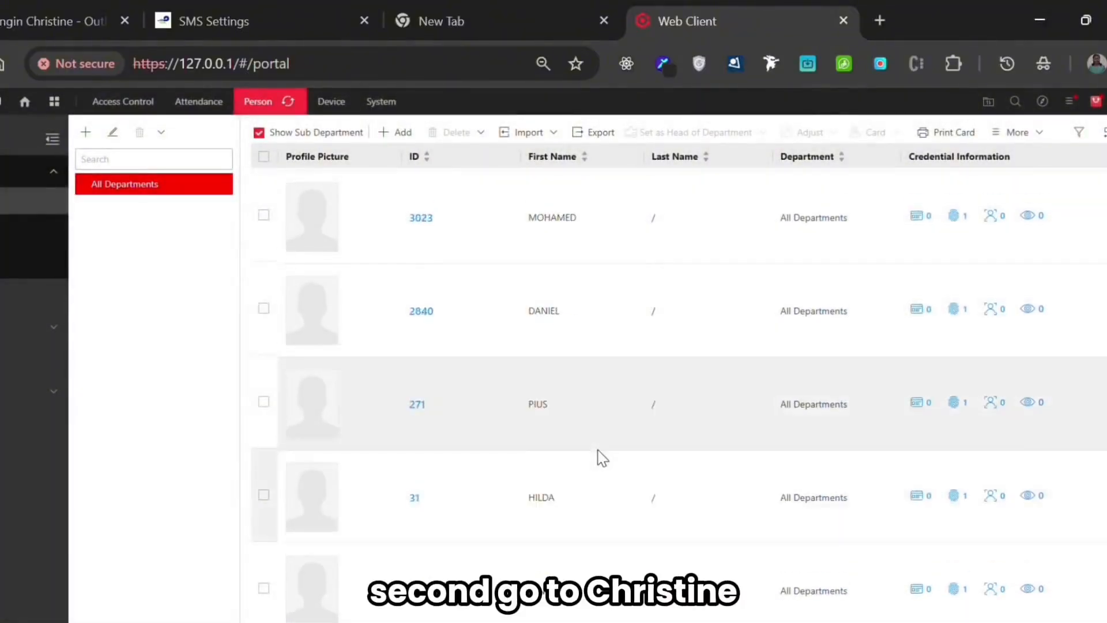
{"action": "scroll", "coordinate": [600, 458], "scroll_direction": "down", "scroll_amount": 3}
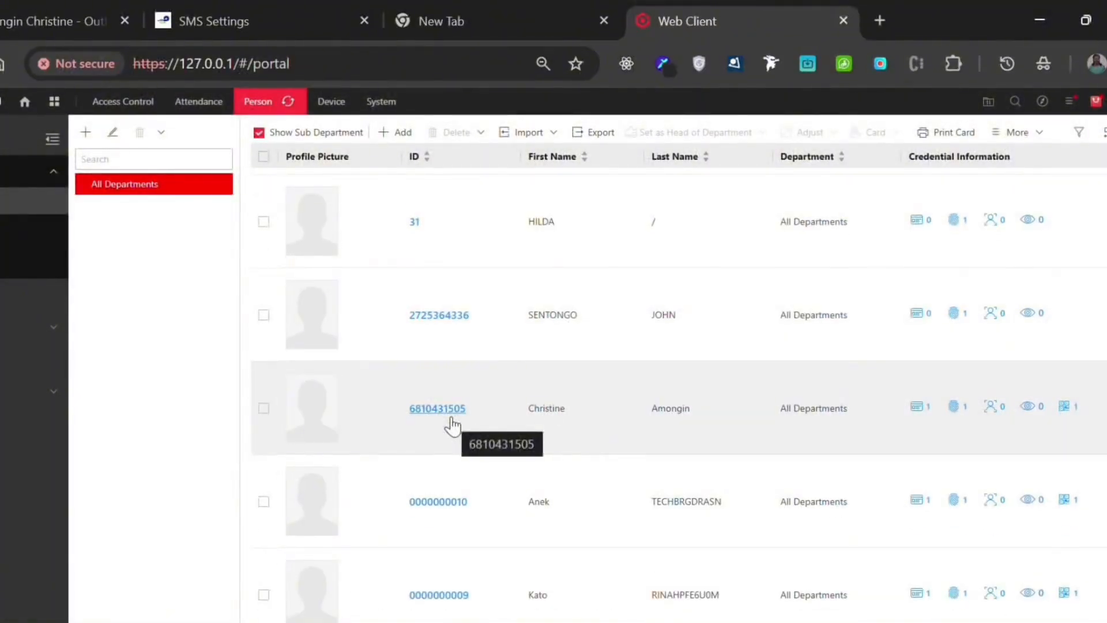
{"action": "left_click", "coordinate": [452, 419]}
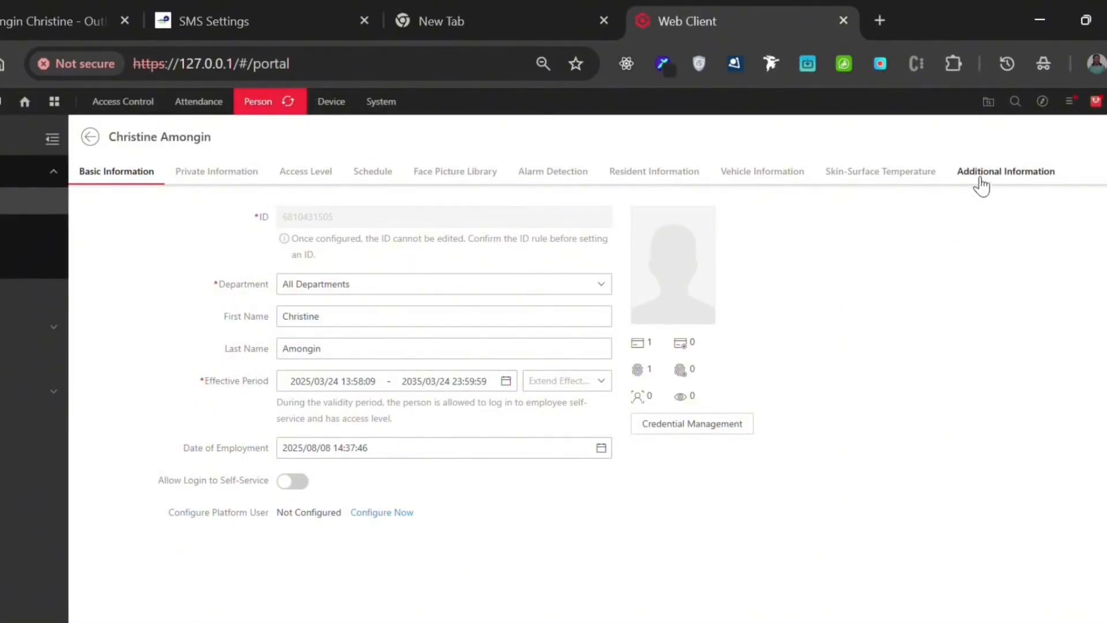
{"action": "left_click", "coordinate": [985, 180]}
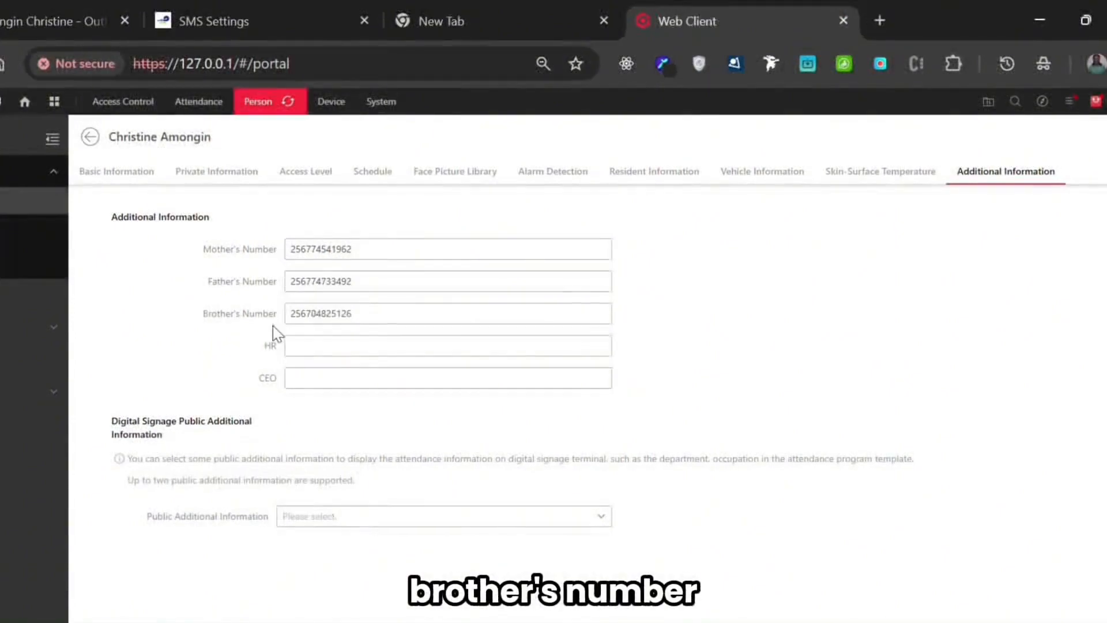
- Go through the CEO, Mother's Number, Father's Number and Brother's Number fields of this person without editing them
{"action": "left_click", "coordinate": [315, 380]}
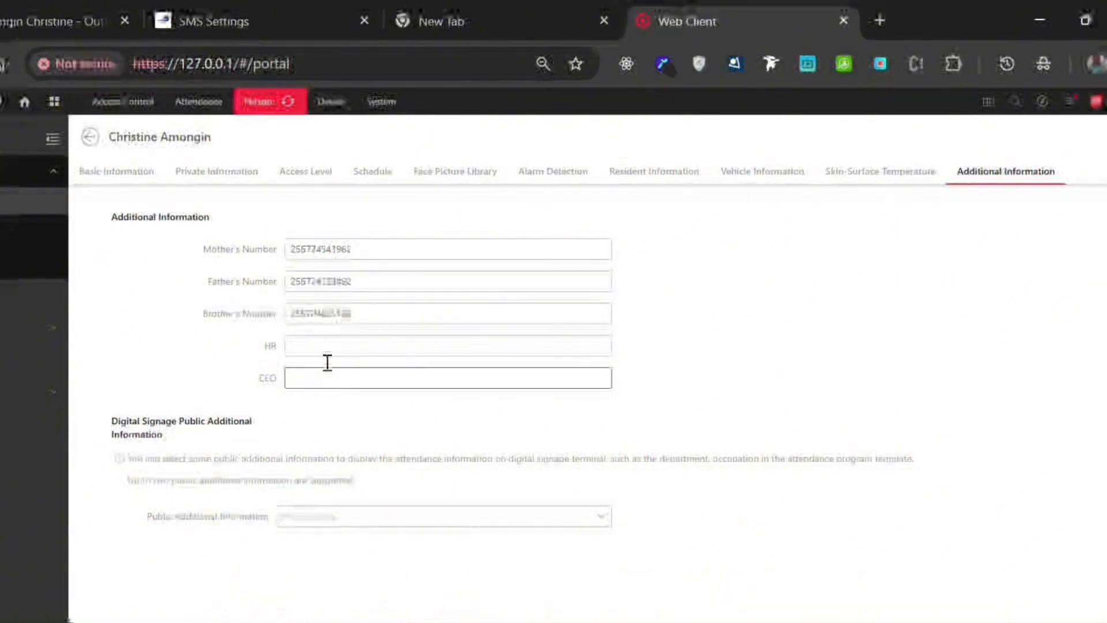
{"action": "left_click", "coordinate": [377, 254]}
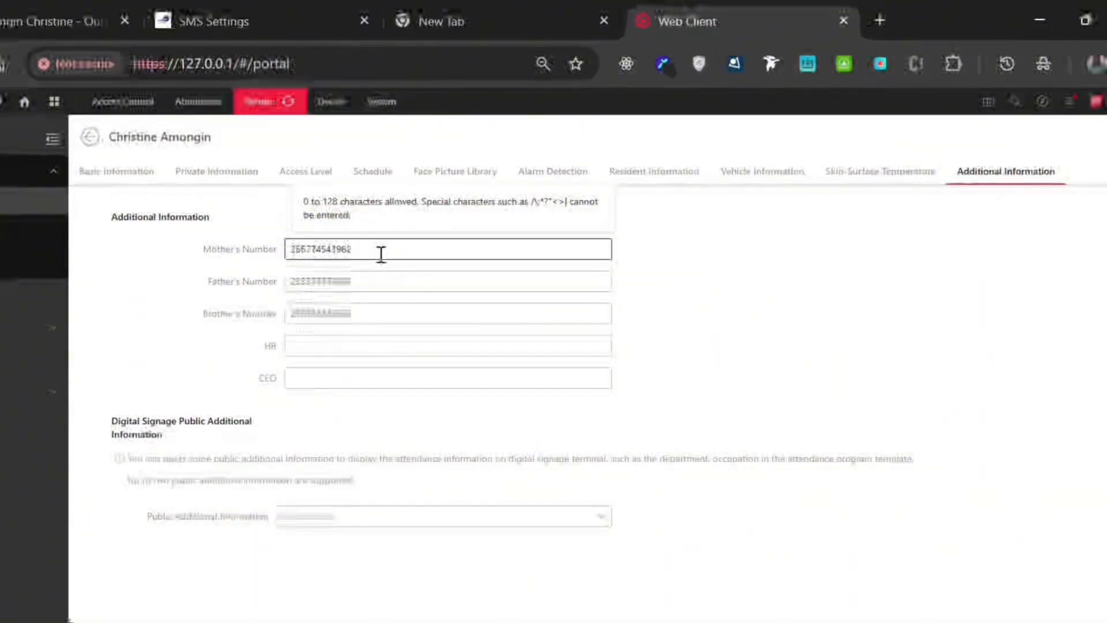
{"action": "left_click", "coordinate": [385, 277]}
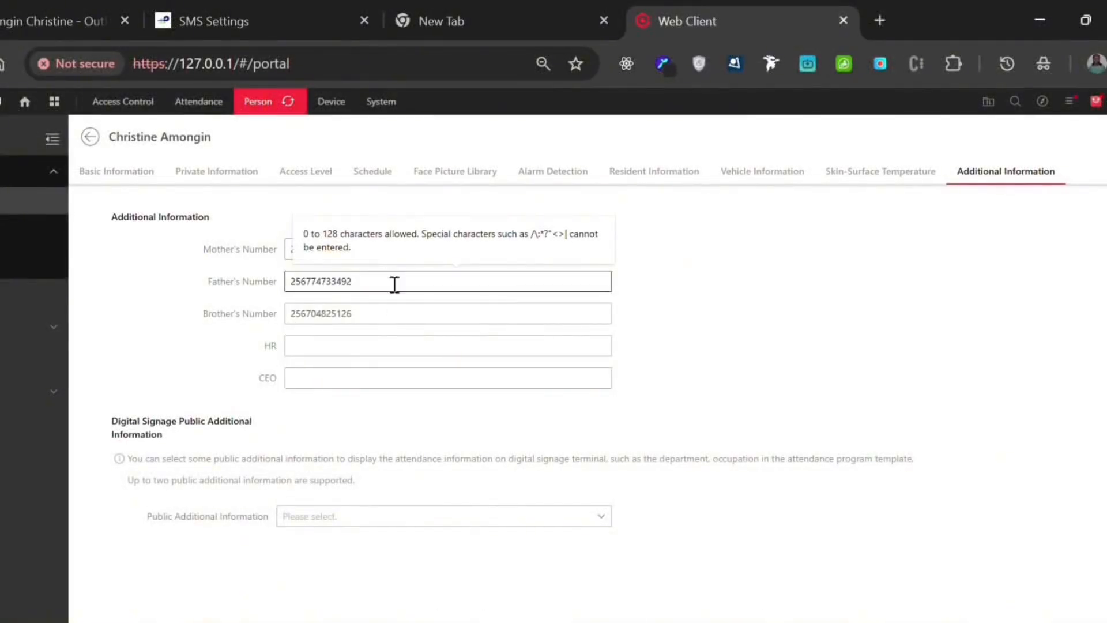
{"action": "left_click", "coordinate": [381, 312]}
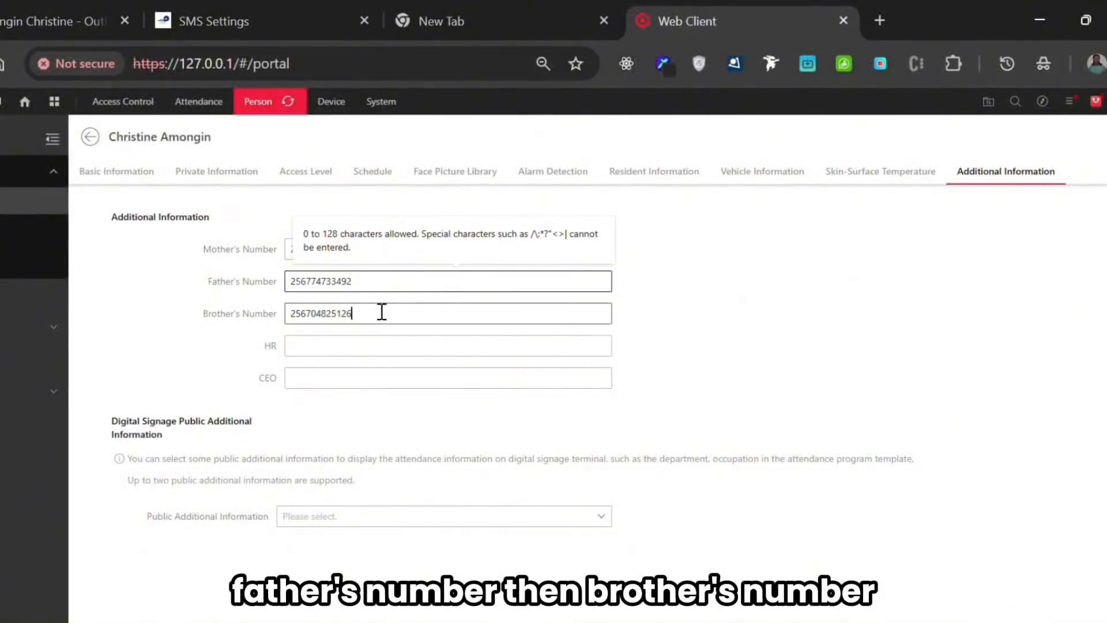
{"action": "left_click", "coordinate": [661, 317]}
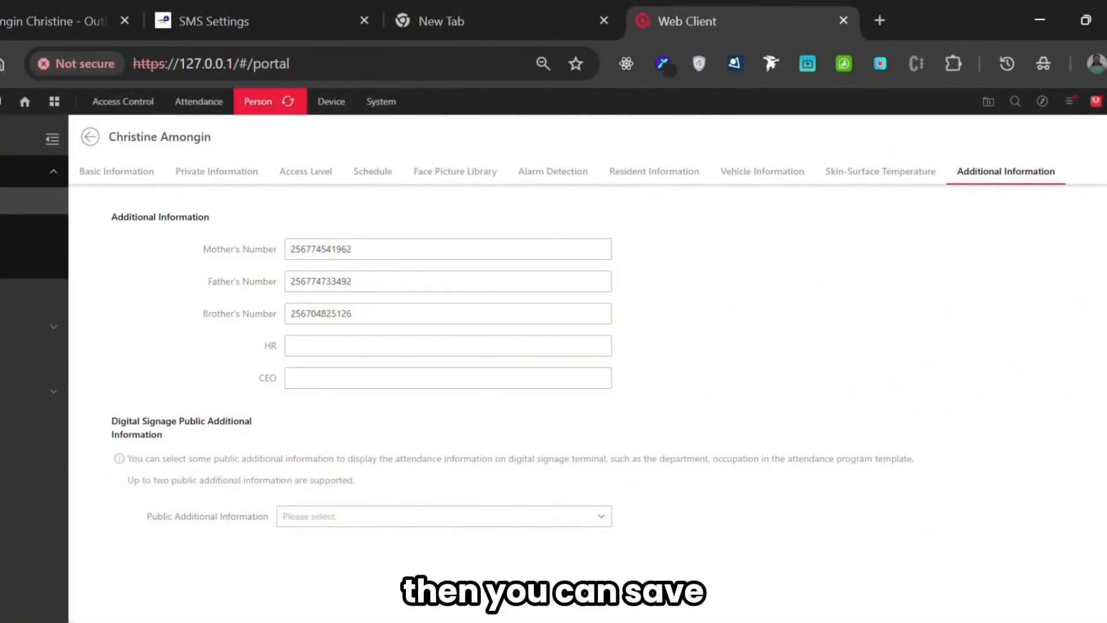
- Go back to the person list and open the additional information of the next person below
{"action": "left_click", "coordinate": [90, 138]}
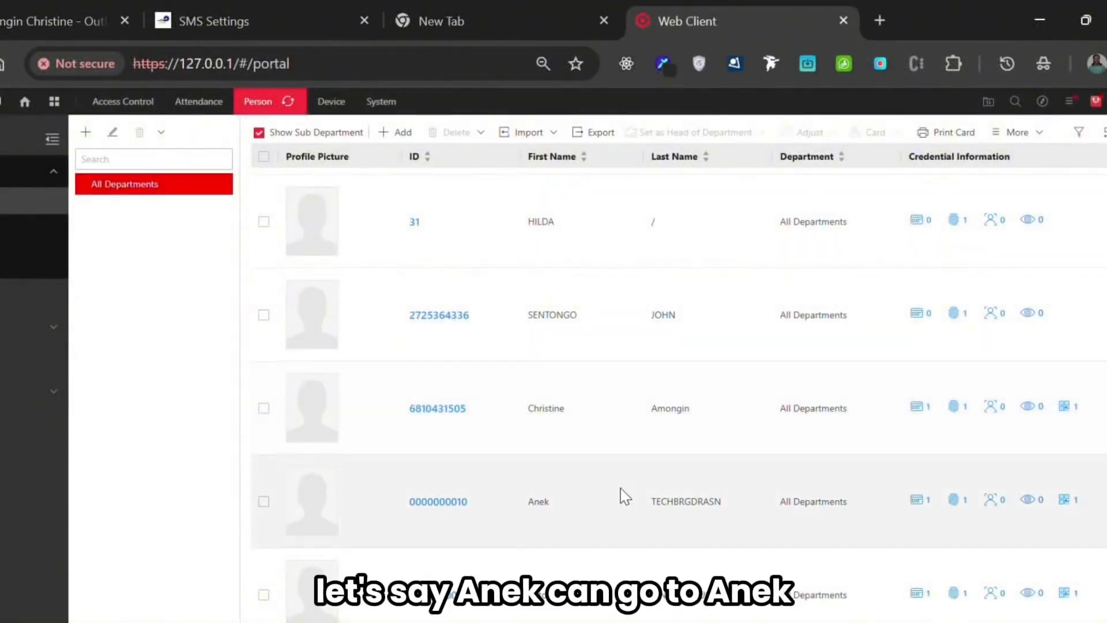
{"action": "left_click", "coordinate": [443, 500]}
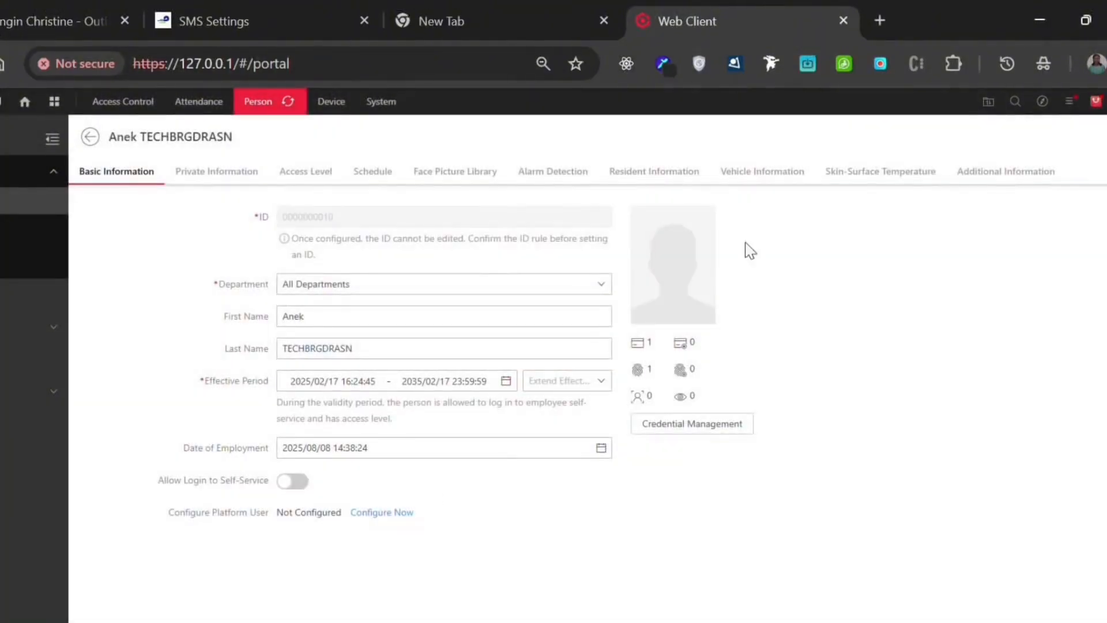
{"action": "left_click", "coordinate": [1022, 170]}
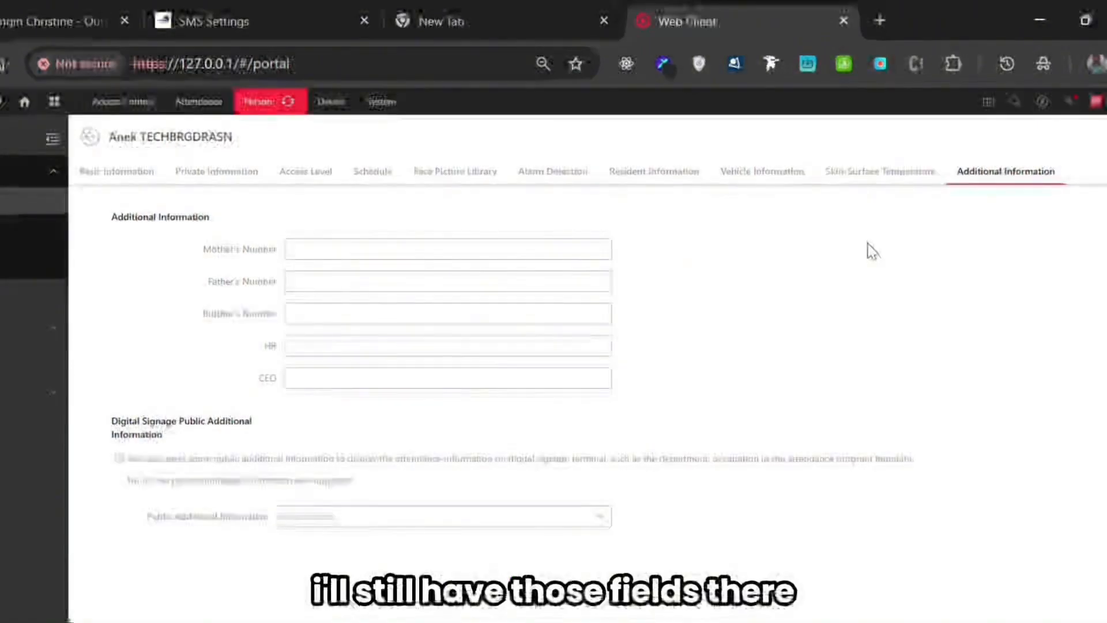
- In the SMS Settings, reduce the Ego SMS recipient number fields to Mother's Number only
{"action": "left_click", "coordinate": [271, 22]}
{"action": "left_click", "coordinate": [443, 358]}
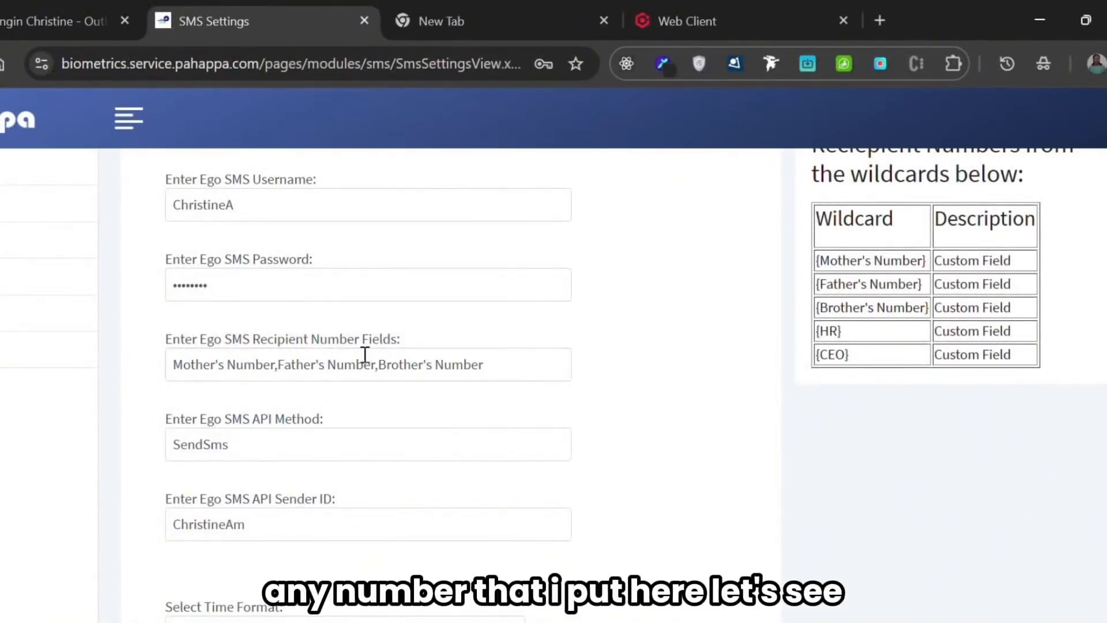
{"action": "left_click_drag", "start_coordinate": [507, 369], "coordinate": [280, 364]}
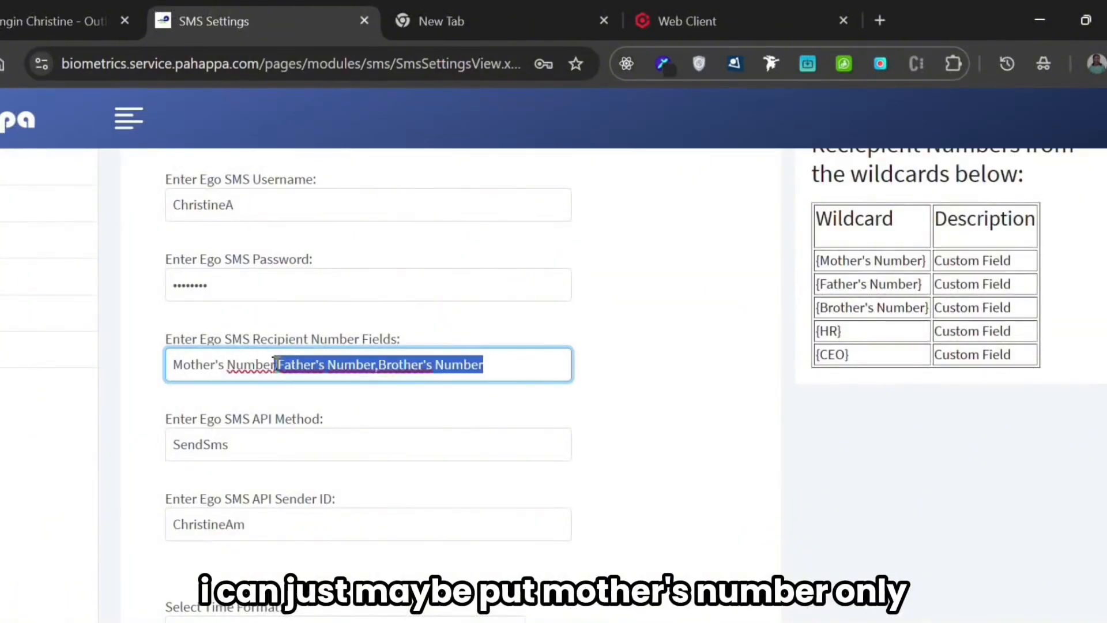
{"action": "key", "text": "BackSpace"}
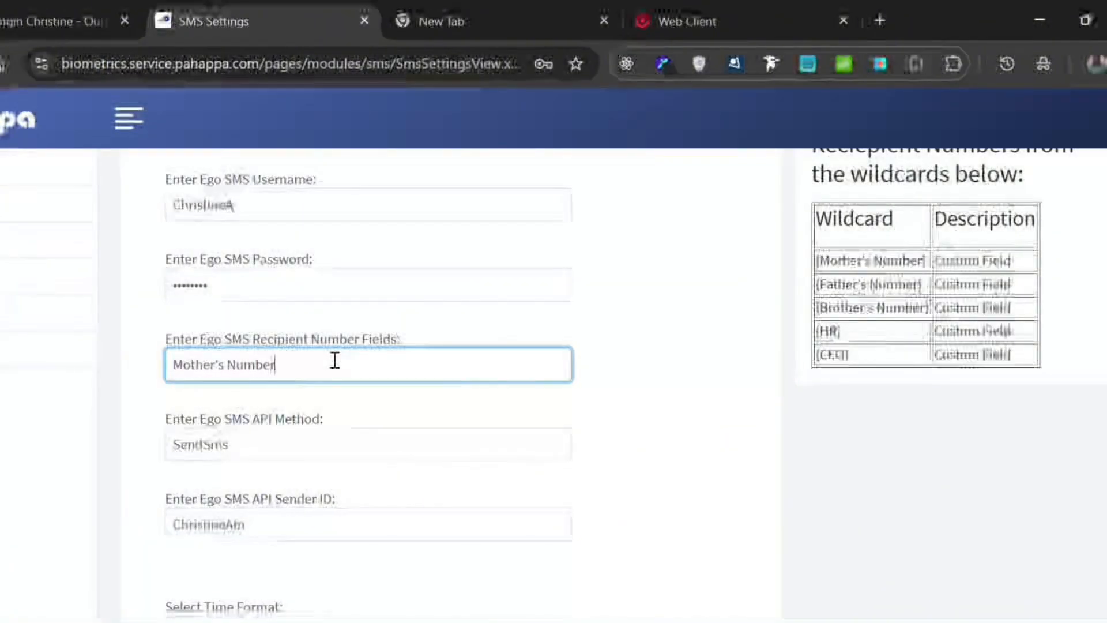
- Append Father's Number, copied from the wildcard table without its braces, to the recipient number fields, separated by a comma without a space
{"action": "triple_click", "coordinate": [891, 284]}
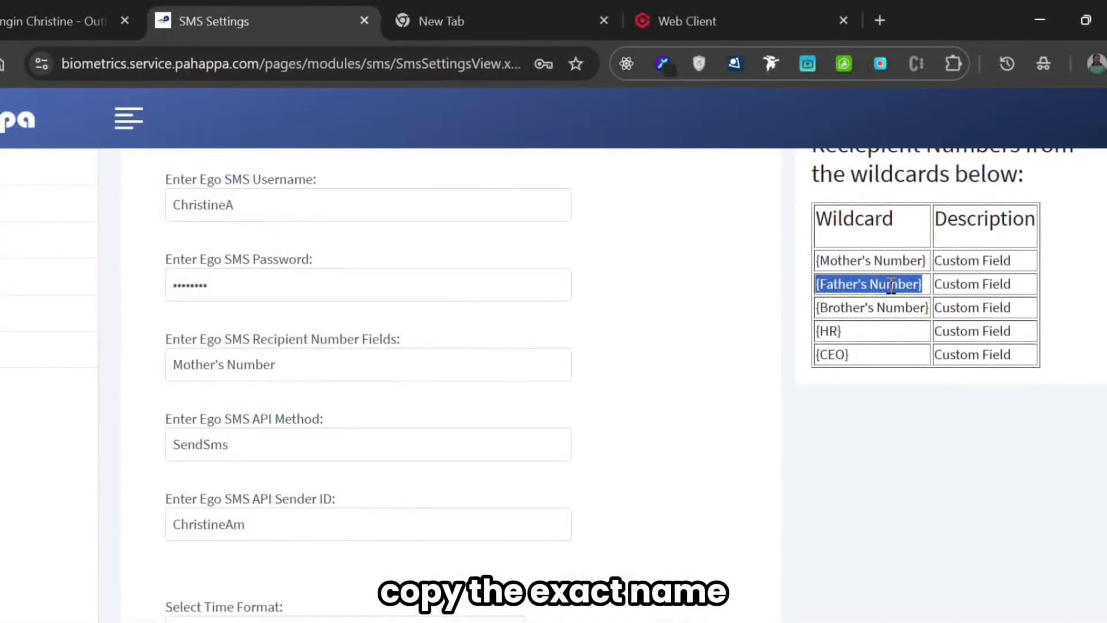
{"action": "left_click", "coordinate": [909, 281]}
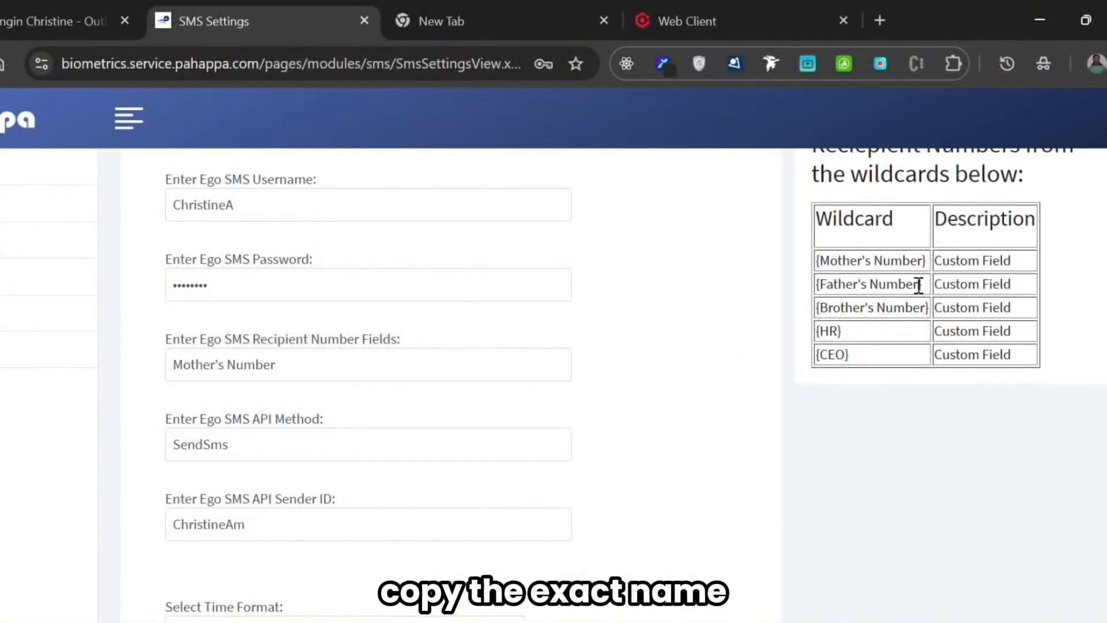
{"action": "left_click_drag", "start_coordinate": [918, 284], "coordinate": [822, 284]}
{"action": "key", "text": "ctrl+c"}
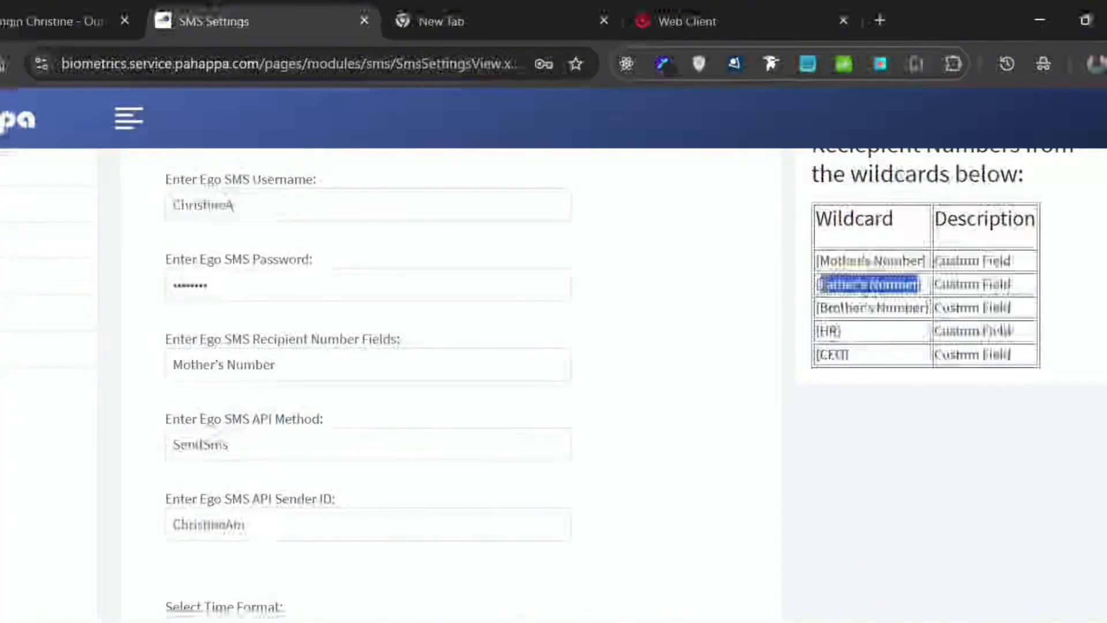
{"action": "left_click", "coordinate": [289, 371]}
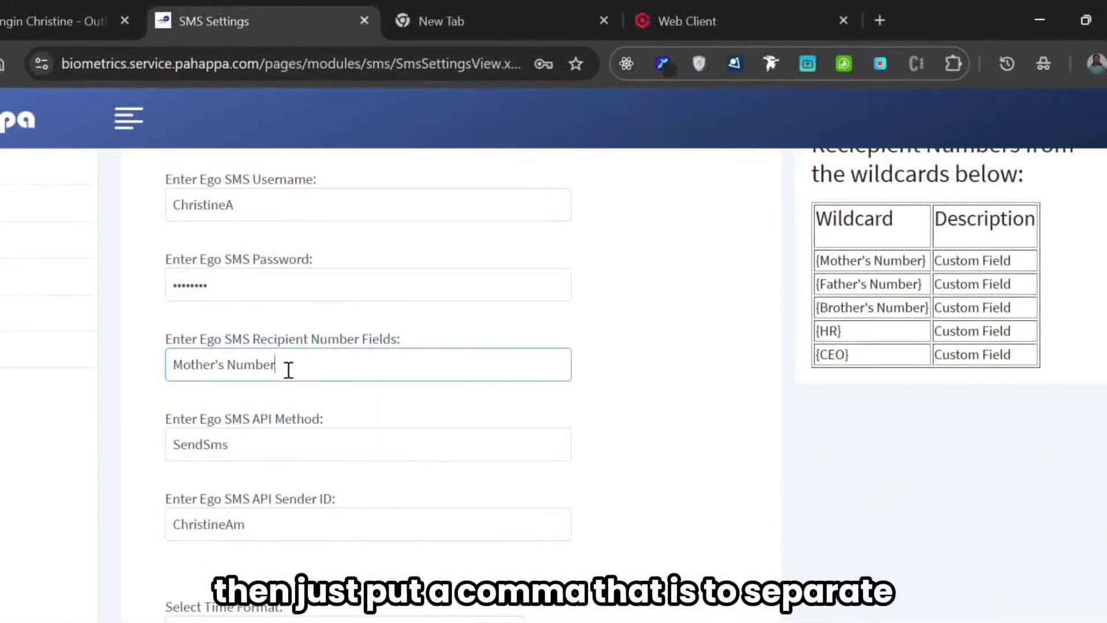
{"action": "type", "text": ","}
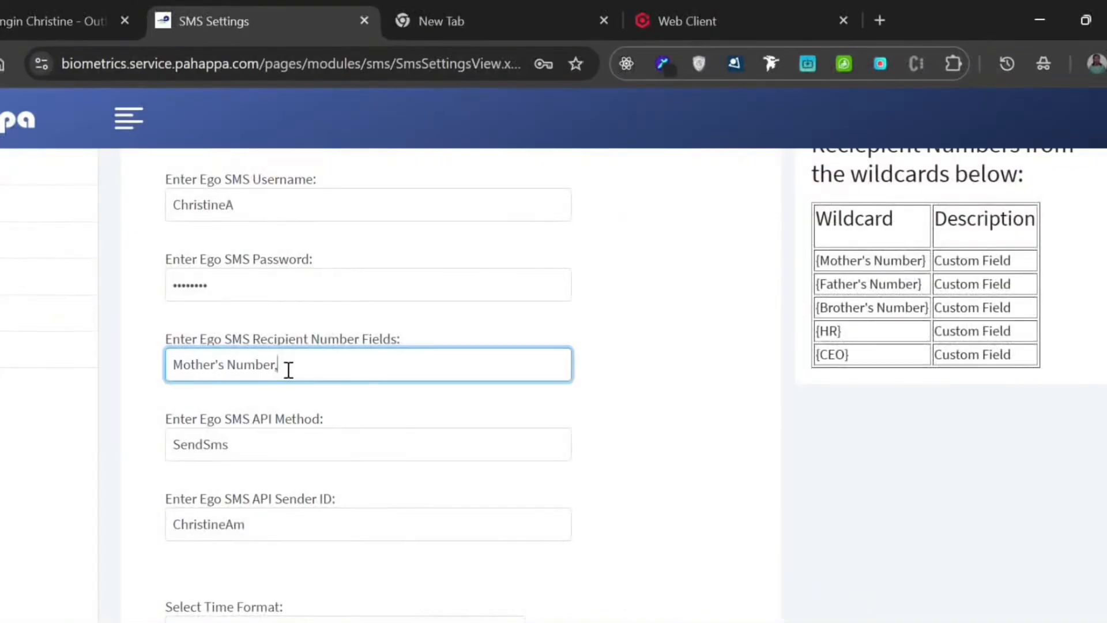
{"action": "key", "text": "ctrl+v"}
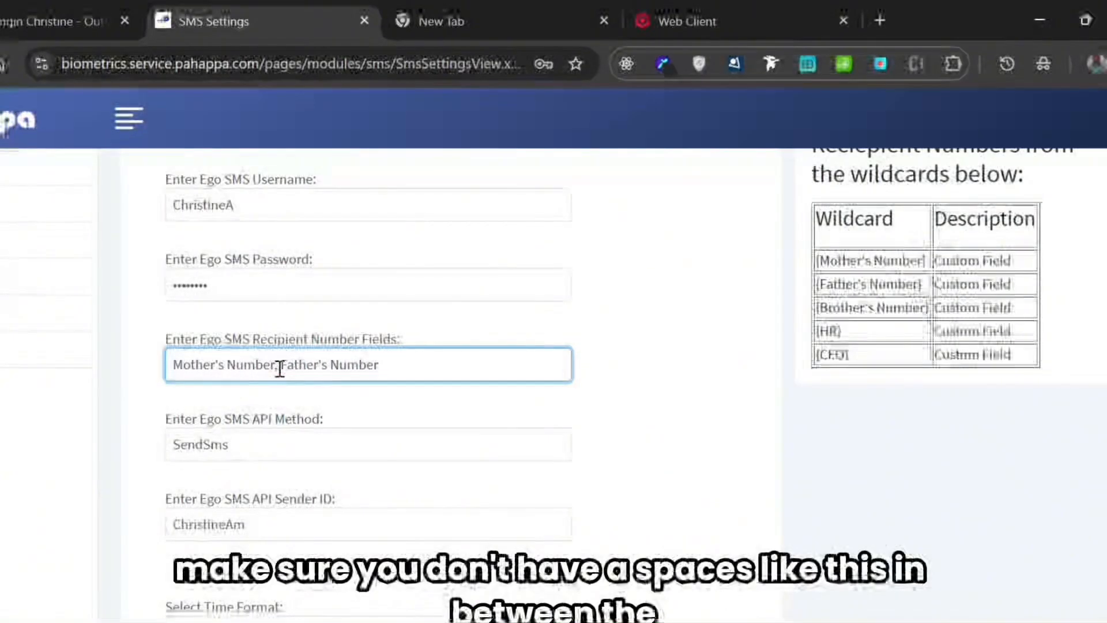
{"action": "left_click", "coordinate": [280, 366]}
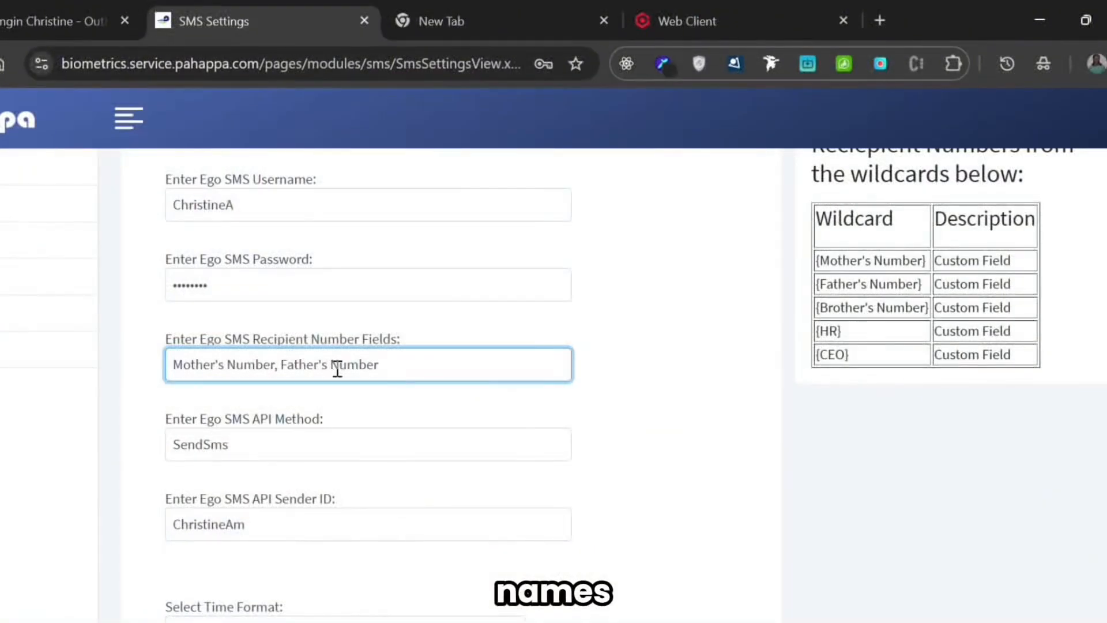
{"action": "key", "text": "BackSpace"}
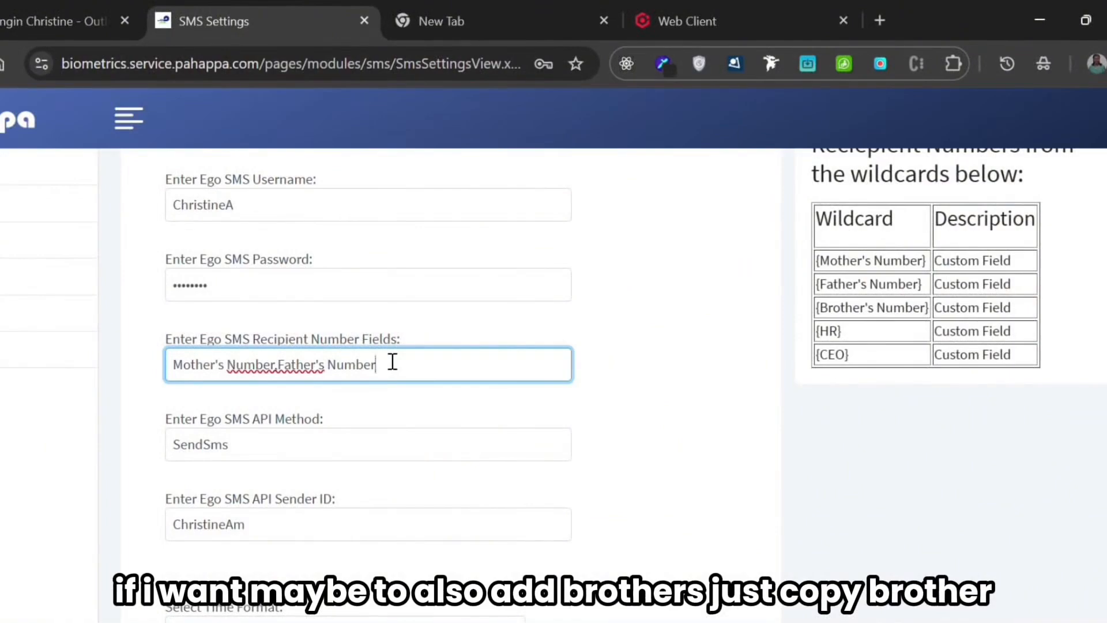
- Append Brother's Number from the wildcard table to the recipient number fields after another comma
{"action": "type", "text": ","}
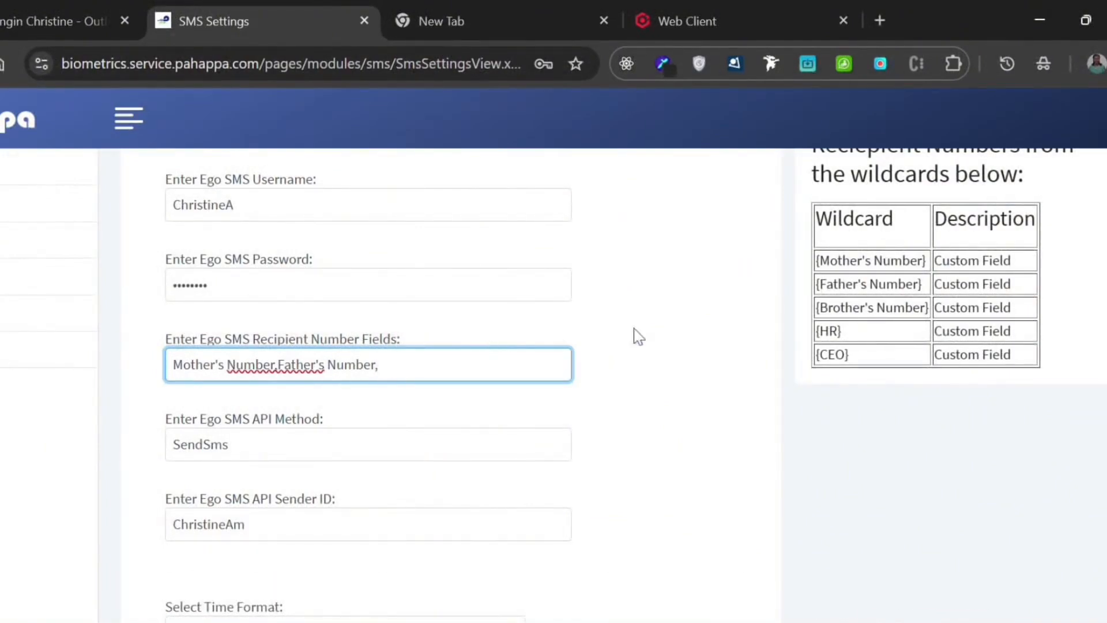
{"action": "left_click_drag", "start_coordinate": [924, 307], "coordinate": [821, 311]}
{"action": "key", "text": "ctrl+c"}
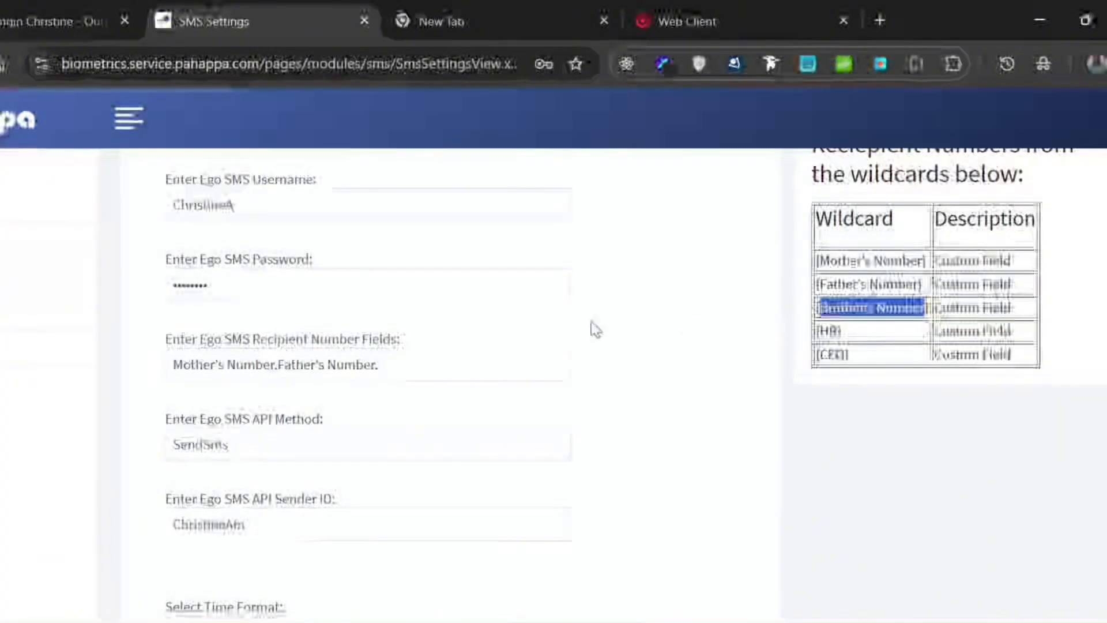
{"action": "left_click", "coordinate": [433, 358]}
{"action": "key", "text": "ctrl+v"}
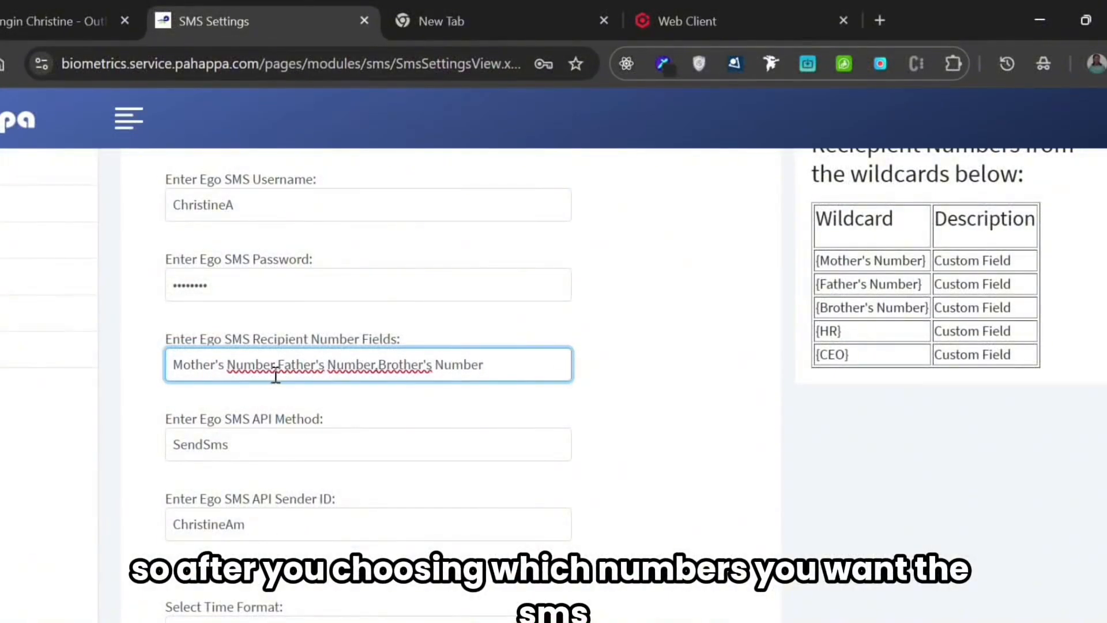
{"action": "left_click", "coordinate": [632, 392]}
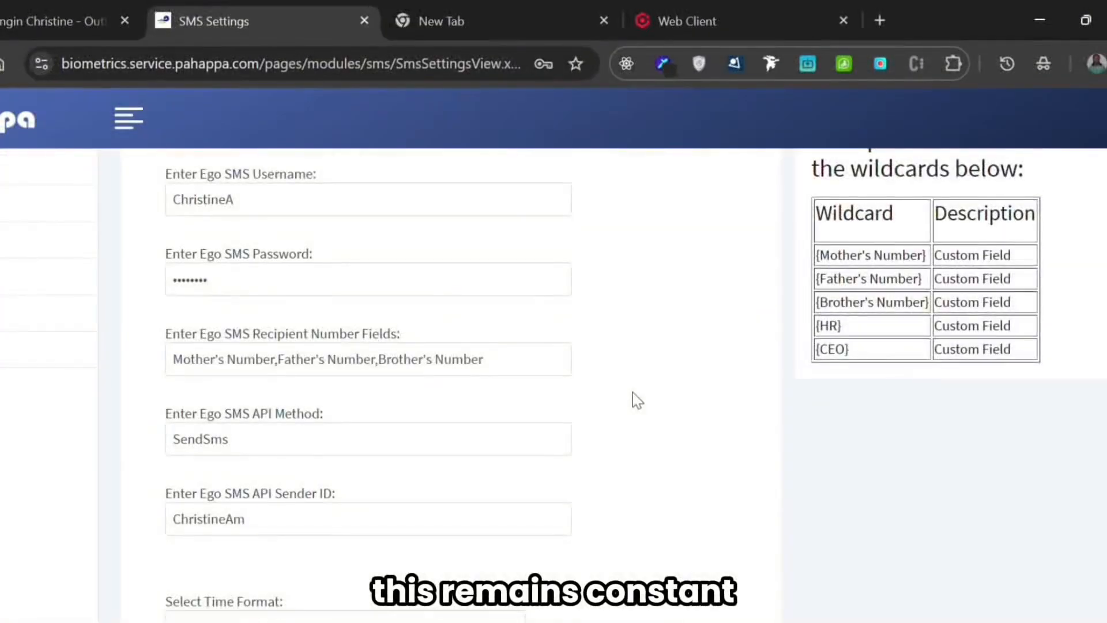
- Review the Ego SMS API method and API sender ID entries in the SMS settings
{"action": "scroll", "coordinate": [632, 398], "scroll_direction": "down", "scroll_amount": 2}
{"action": "left_click", "coordinate": [262, 345]}
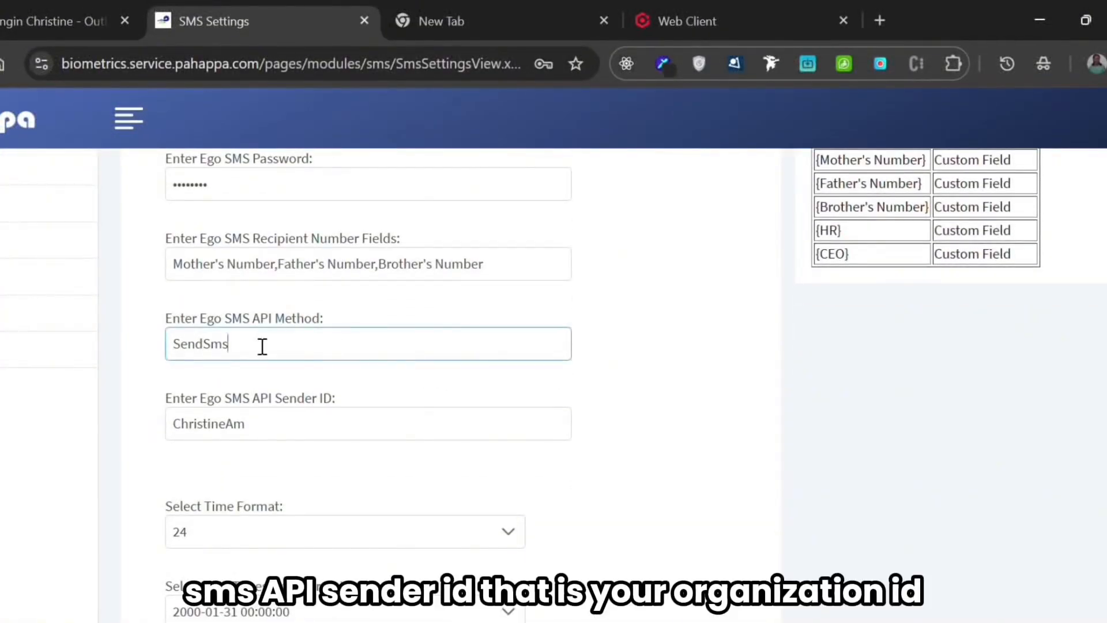
{"action": "scroll", "coordinate": [628, 444], "scroll_direction": "down", "scroll_amount": 1}
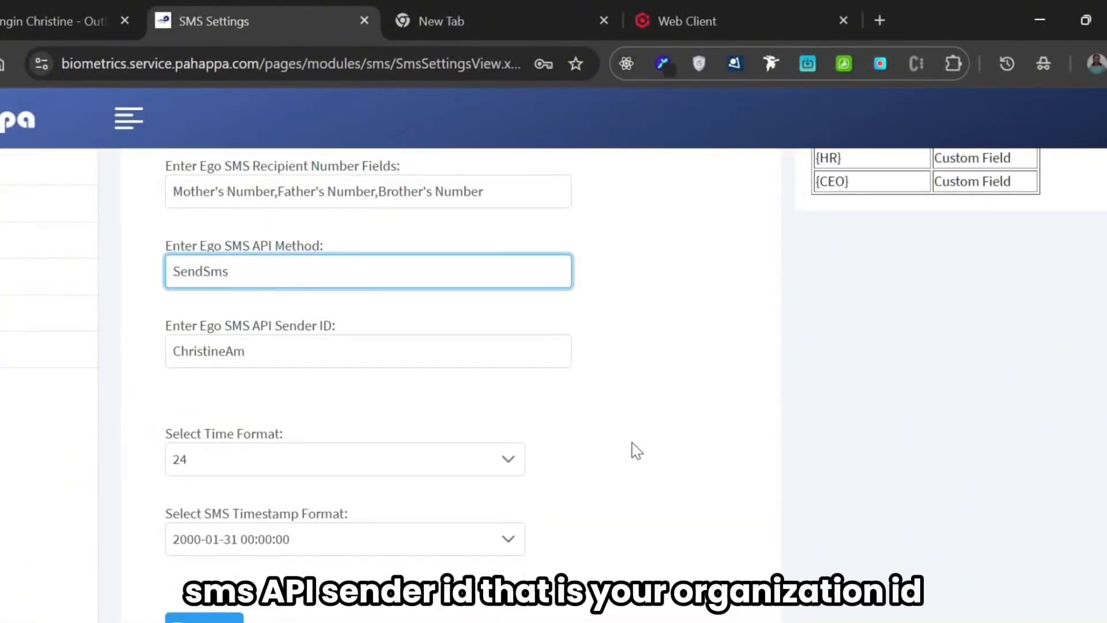
{"action": "left_click", "coordinate": [617, 447]}
{"action": "left_click", "coordinate": [274, 351]}
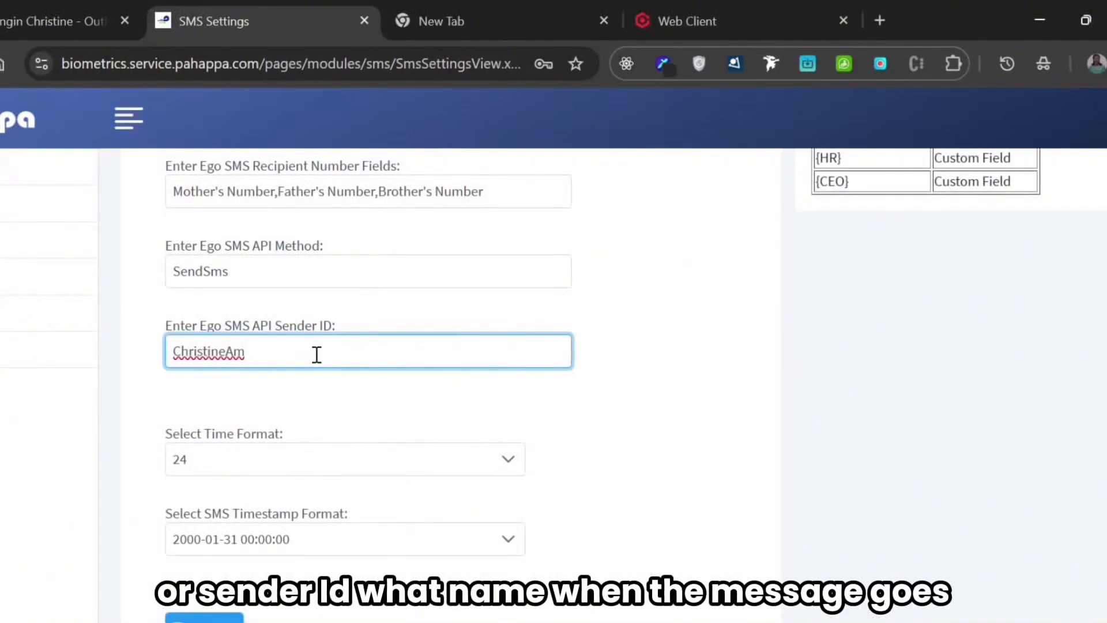
{"action": "left_click", "coordinate": [413, 403]}
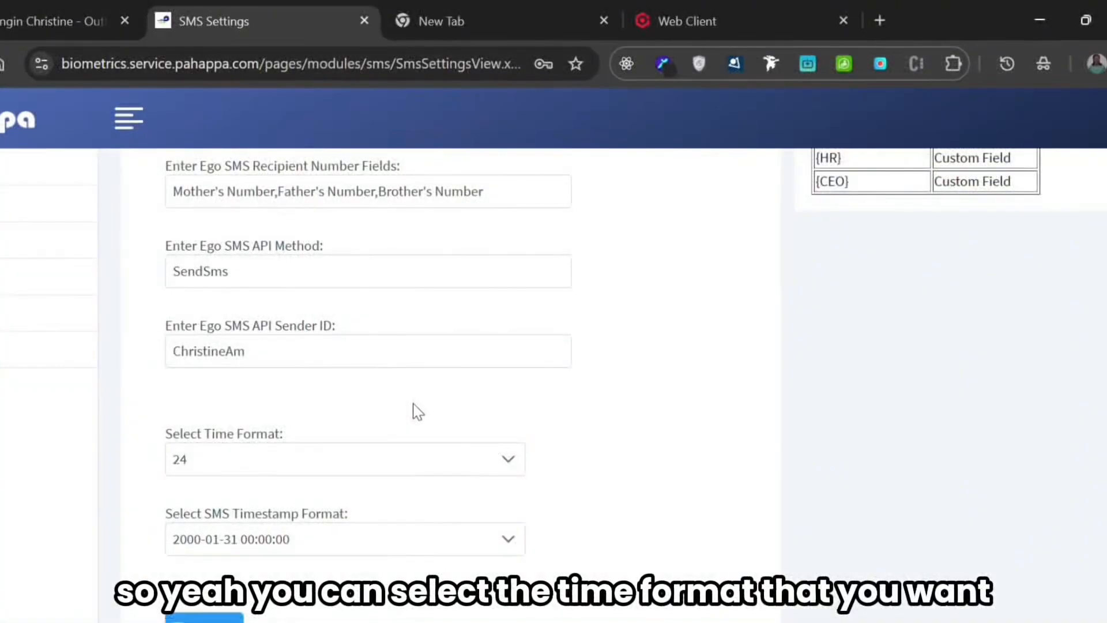
- Look through the options offered for the time format and the SMS timestamp format
{"action": "scroll", "coordinate": [413, 403], "scroll_direction": "down", "scroll_amount": 1}
{"action": "scroll", "coordinate": [413, 403], "scroll_direction": "down", "scroll_amount": 1}
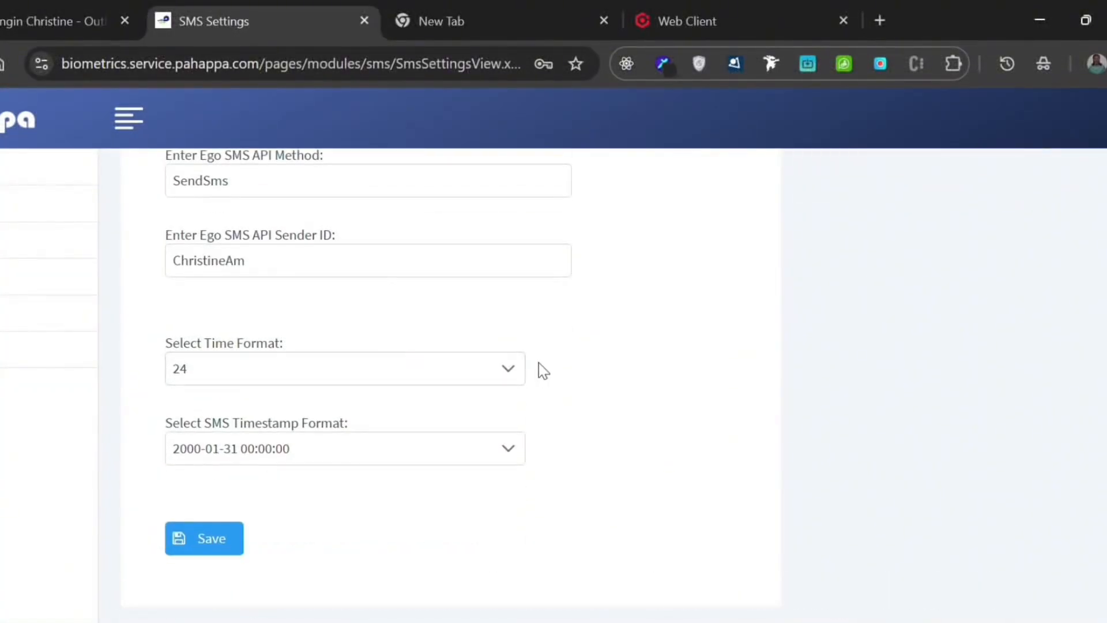
{"action": "scroll", "coordinate": [497, 418], "scroll_direction": "up", "scroll_amount": 1}
{"action": "left_click", "coordinate": [495, 426]}
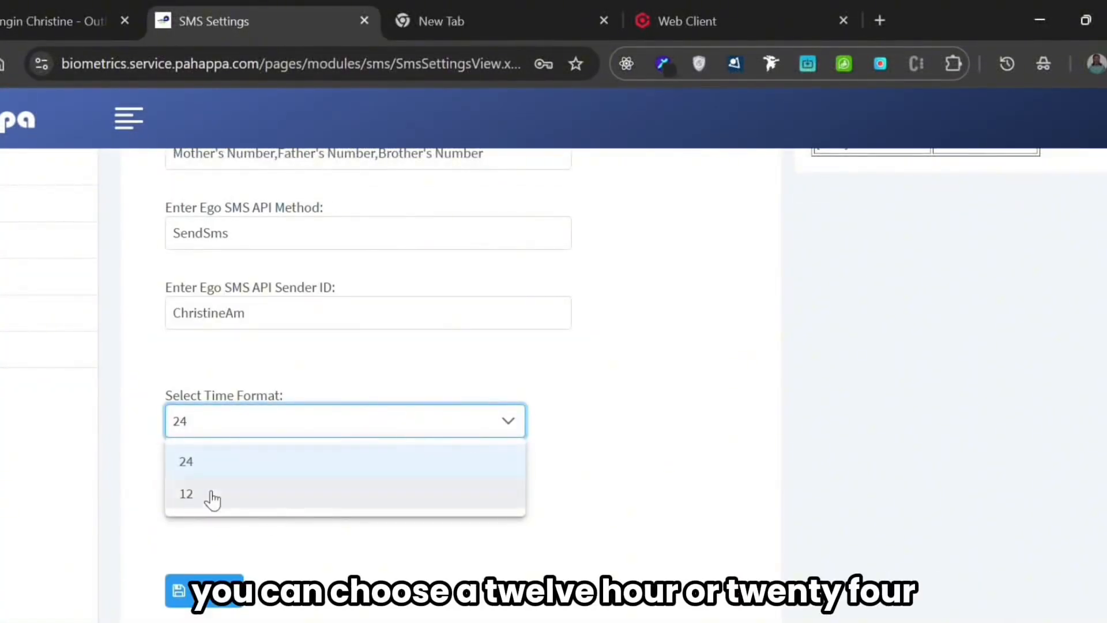
{"action": "left_click", "coordinate": [510, 427]}
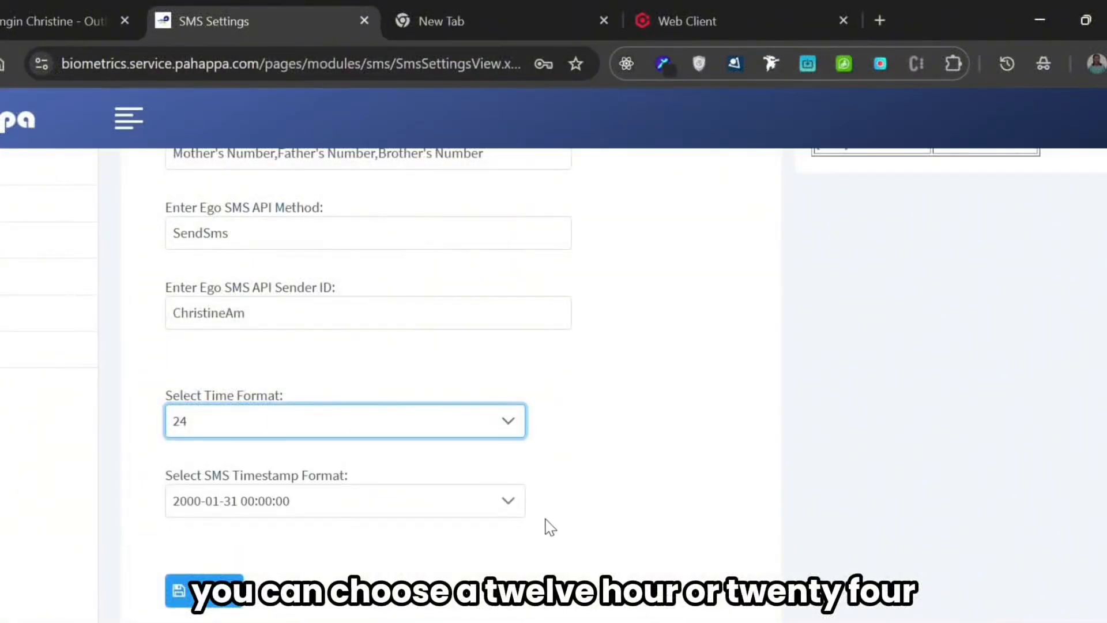
{"action": "left_click", "coordinate": [383, 506]}
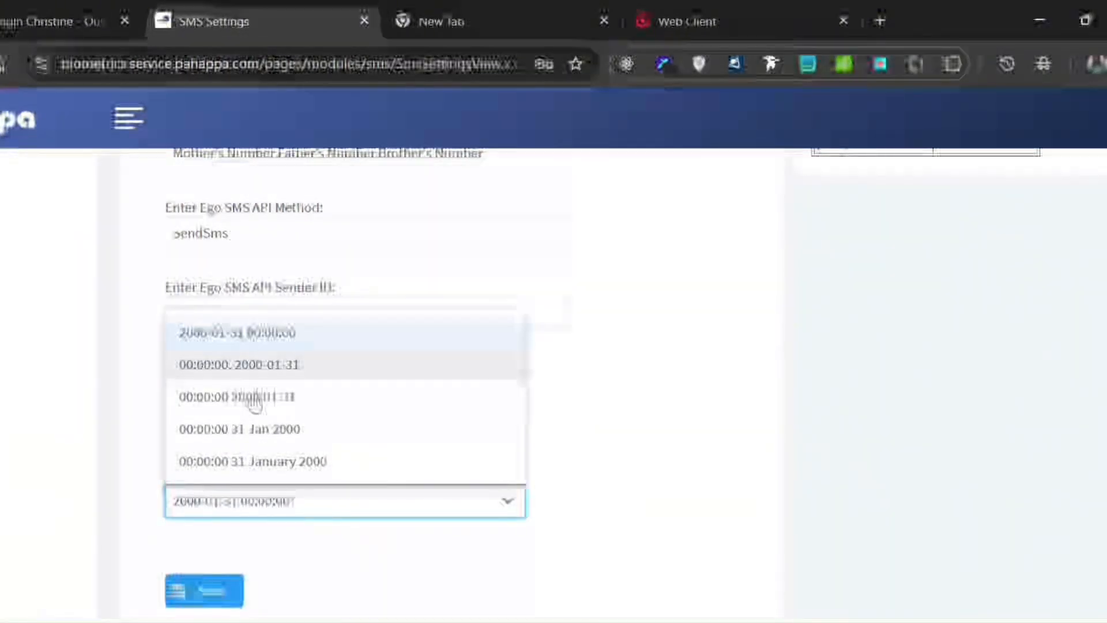
{"action": "left_click", "coordinate": [562, 538]}
{"action": "scroll", "coordinate": [562, 538], "scroll_direction": "down", "scroll_amount": 1}
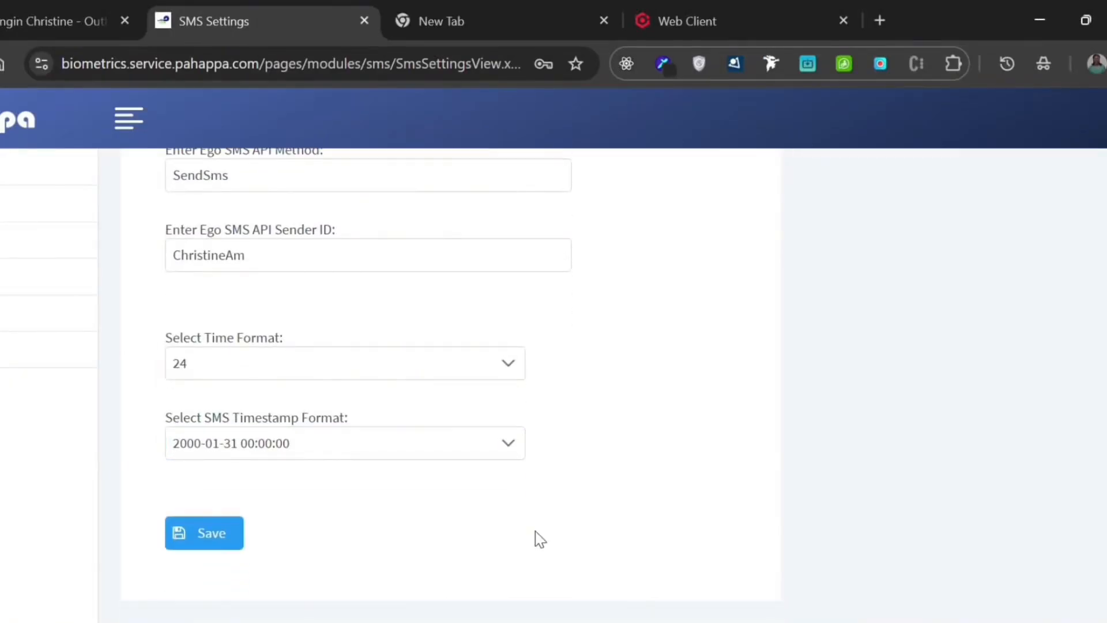
- Save the SMS settings and open the list of SMS templates
{"action": "left_click", "coordinate": [203, 535]}
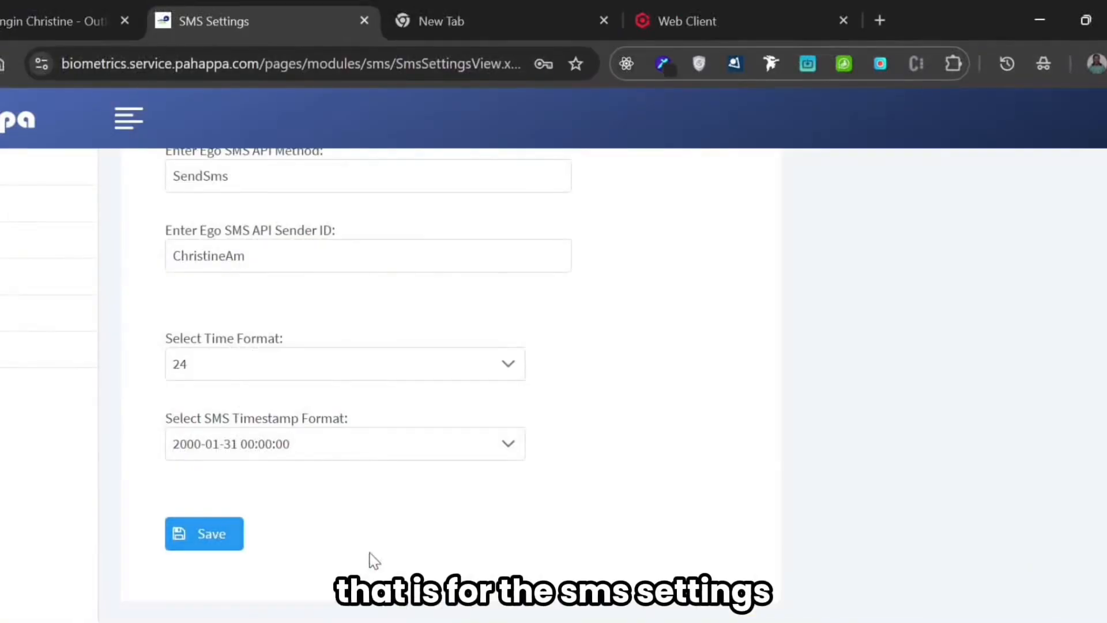
{"action": "scroll", "coordinate": [369, 556], "scroll_direction": "up", "scroll_amount": 5}
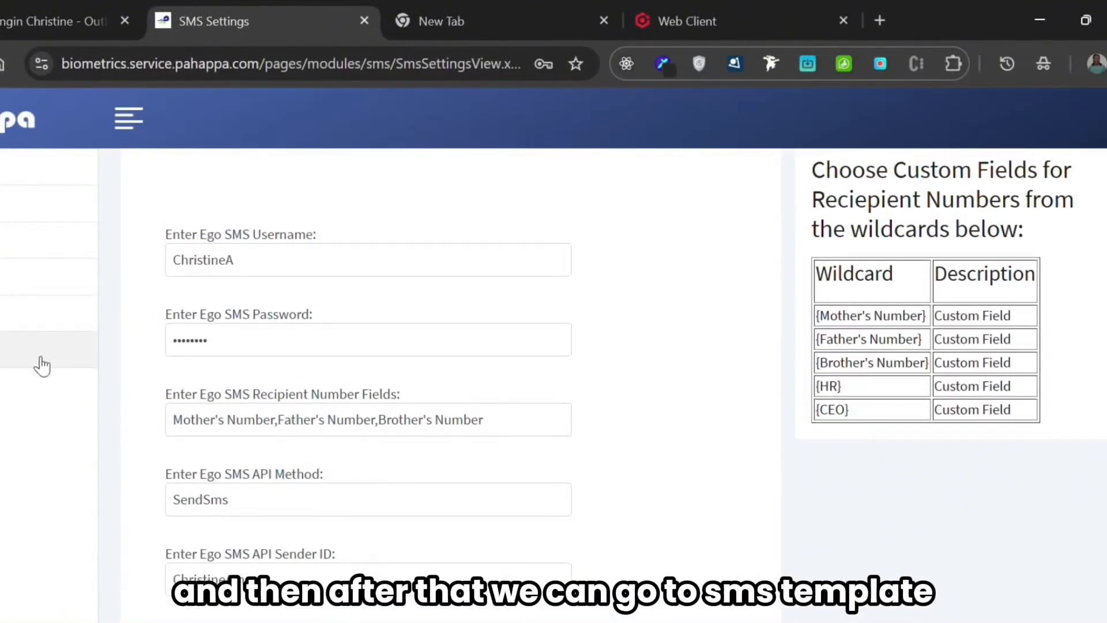
{"action": "left_click", "coordinate": [23, 276]}
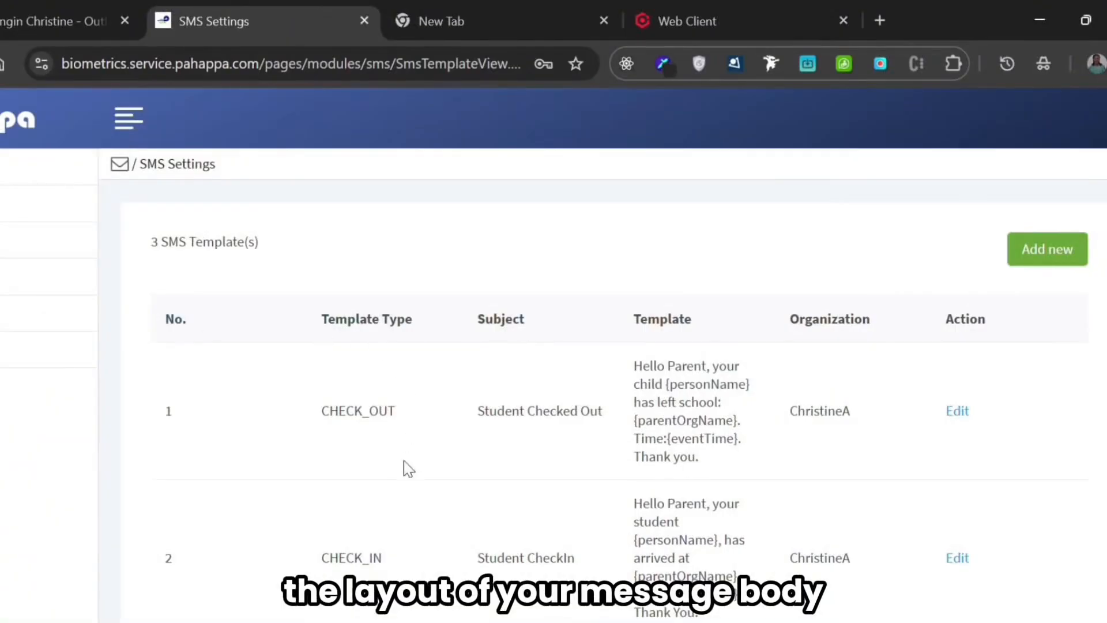
- Examine the template types and message texts of the CHECK_OUT and CHECK_IN templates
{"action": "scroll", "coordinate": [404, 468], "scroll_direction": "down", "scroll_amount": 2}
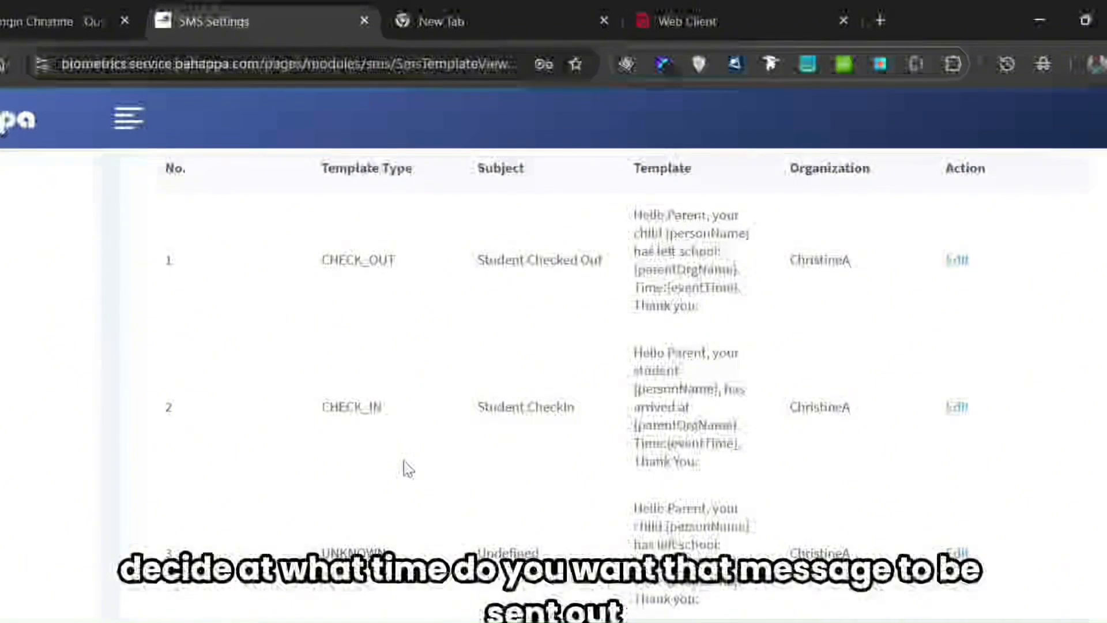
{"action": "scroll", "coordinate": [406, 467], "scroll_direction": "up", "scroll_amount": 2}
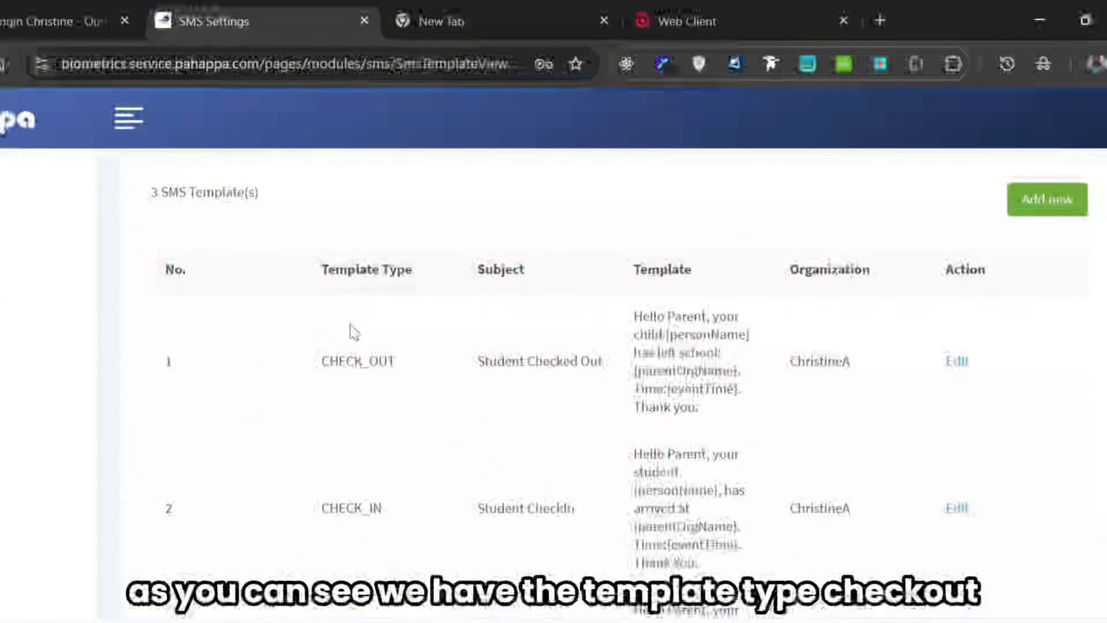
{"action": "double_click", "coordinate": [363, 357]}
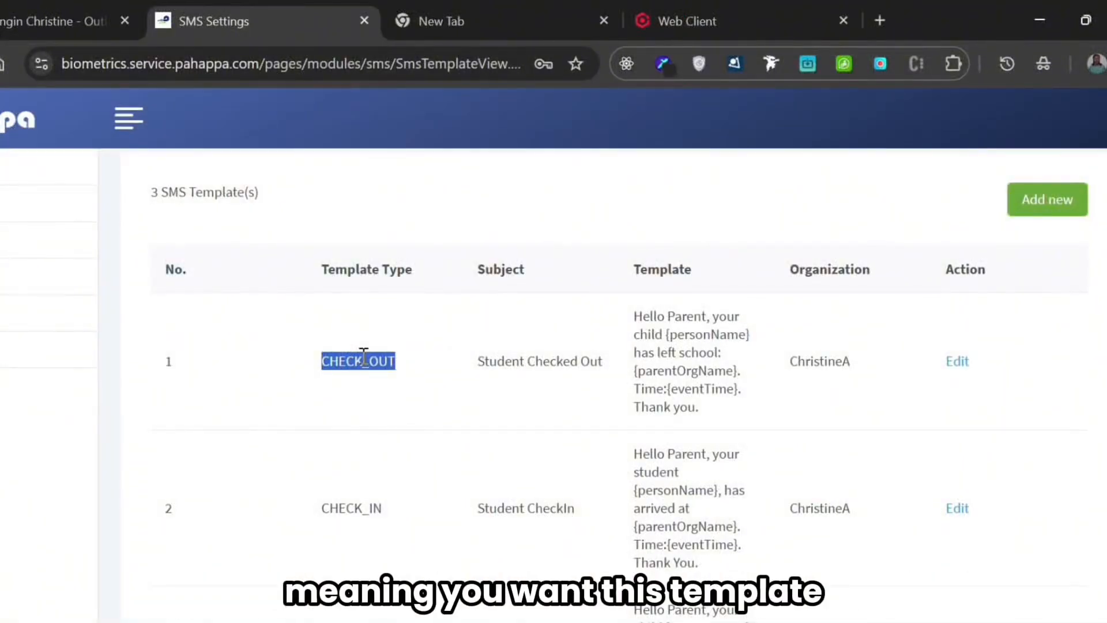
{"action": "triple_click", "coordinate": [679, 392]}
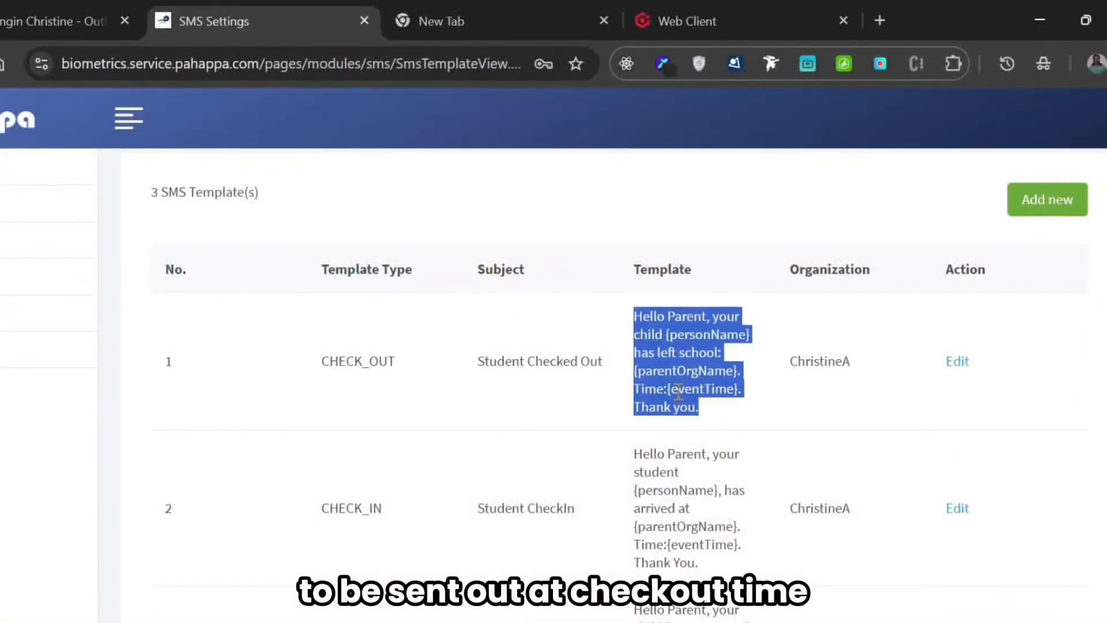
{"action": "left_click", "coordinate": [342, 502]}
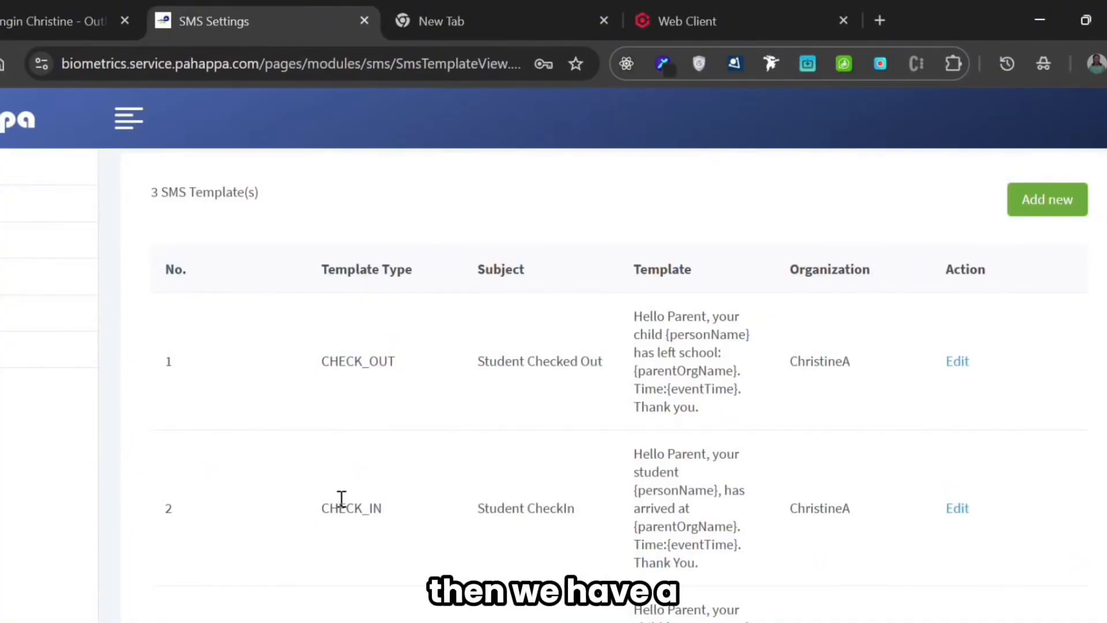
{"action": "double_click", "coordinate": [345, 505]}
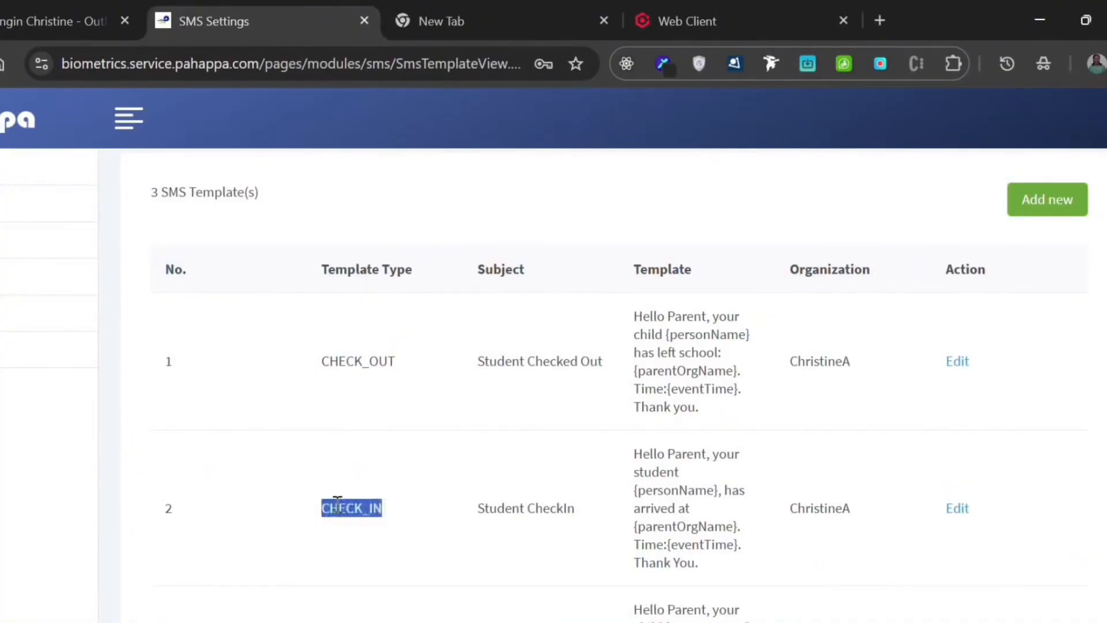
{"action": "triple_click", "coordinate": [691, 507]}
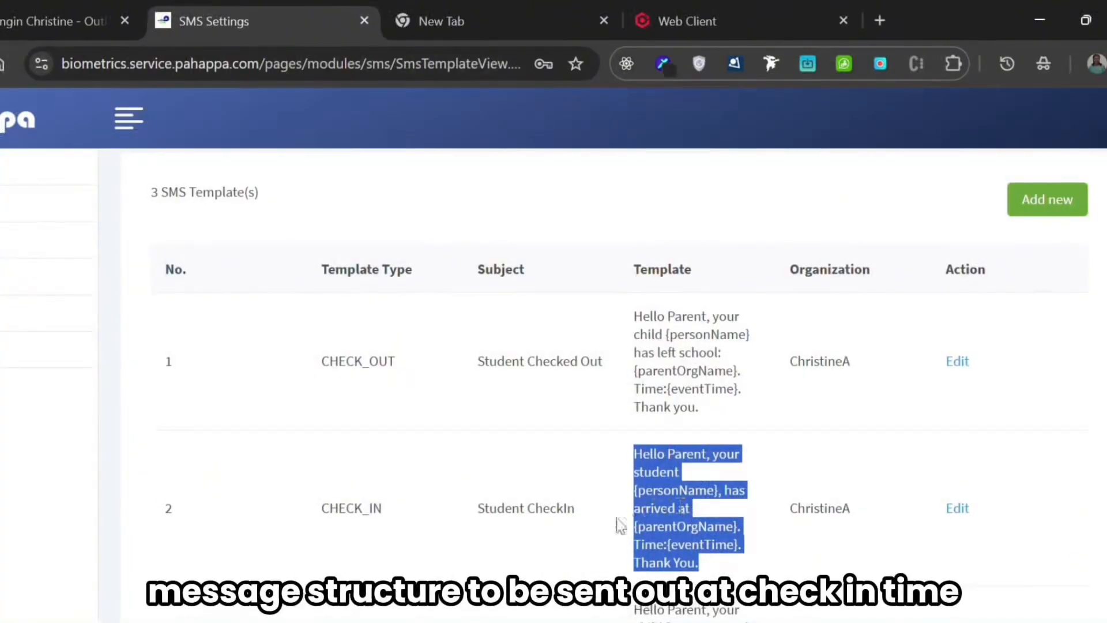
- Examine the UNKNOWN template and its message text at the end of the template list
{"action": "scroll", "coordinate": [369, 525], "scroll_direction": "down", "scroll_amount": 3}
{"action": "scroll", "coordinate": [559, 541], "scroll_direction": "up", "scroll_amount": 4}
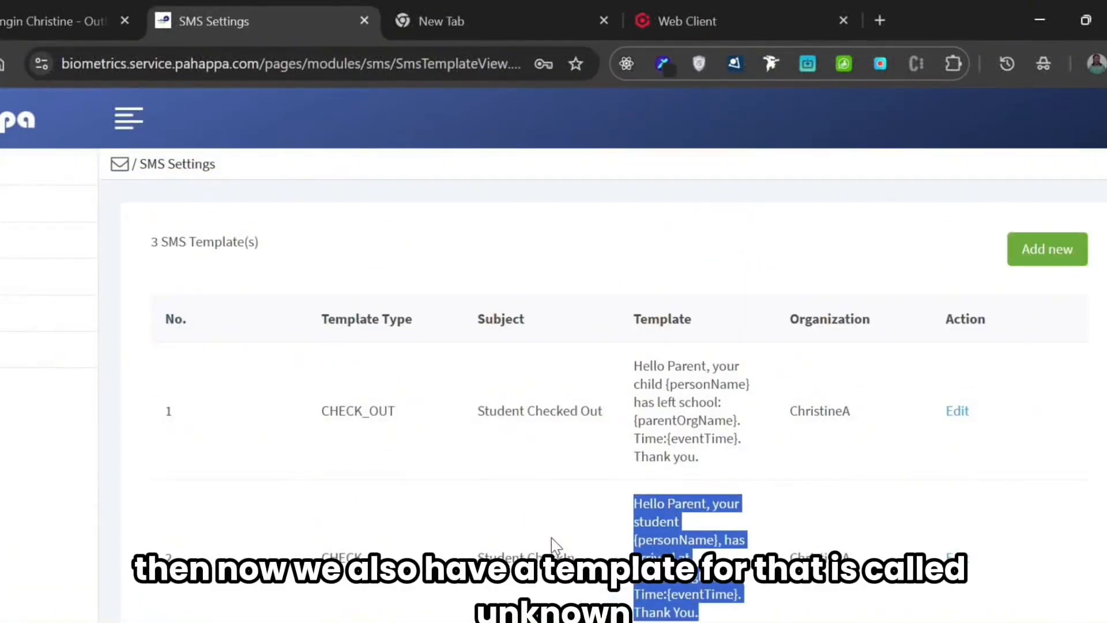
{"action": "scroll", "coordinate": [536, 545], "scroll_direction": "down", "scroll_amount": 4}
{"action": "double_click", "coordinate": [361, 440]}
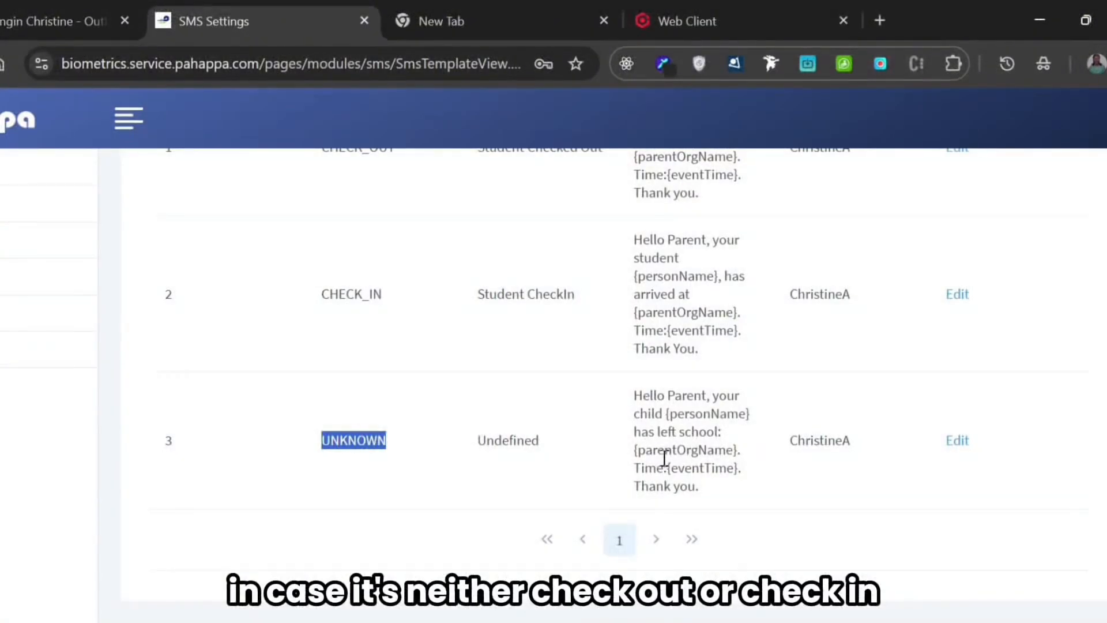
{"action": "triple_click", "coordinate": [681, 450]}
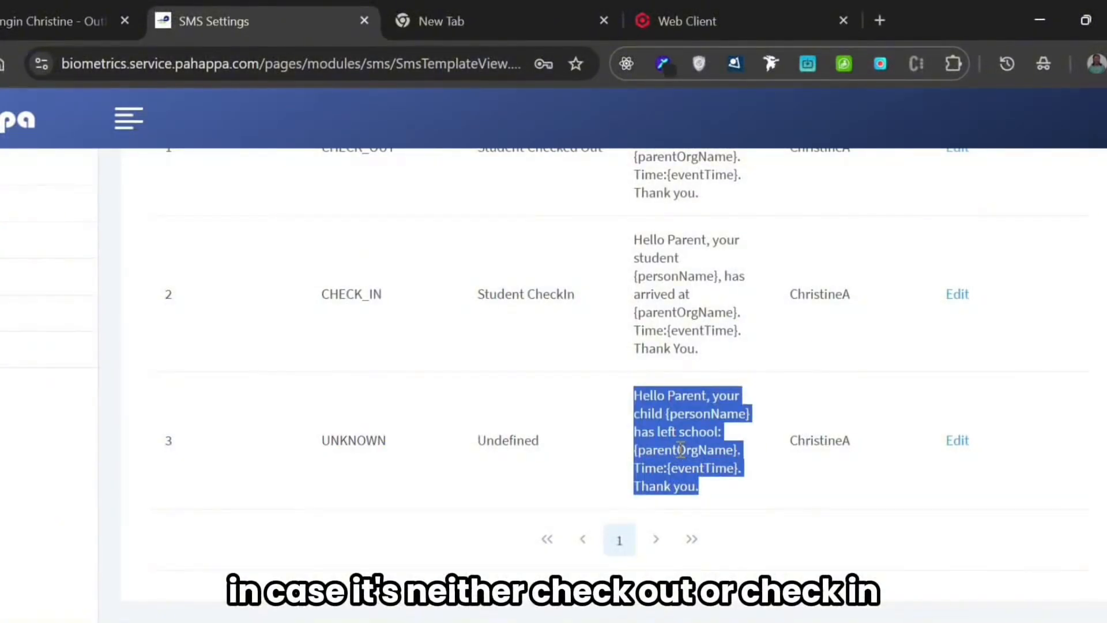
{"action": "scroll", "coordinate": [680, 450], "scroll_direction": "up", "scroll_amount": 3}
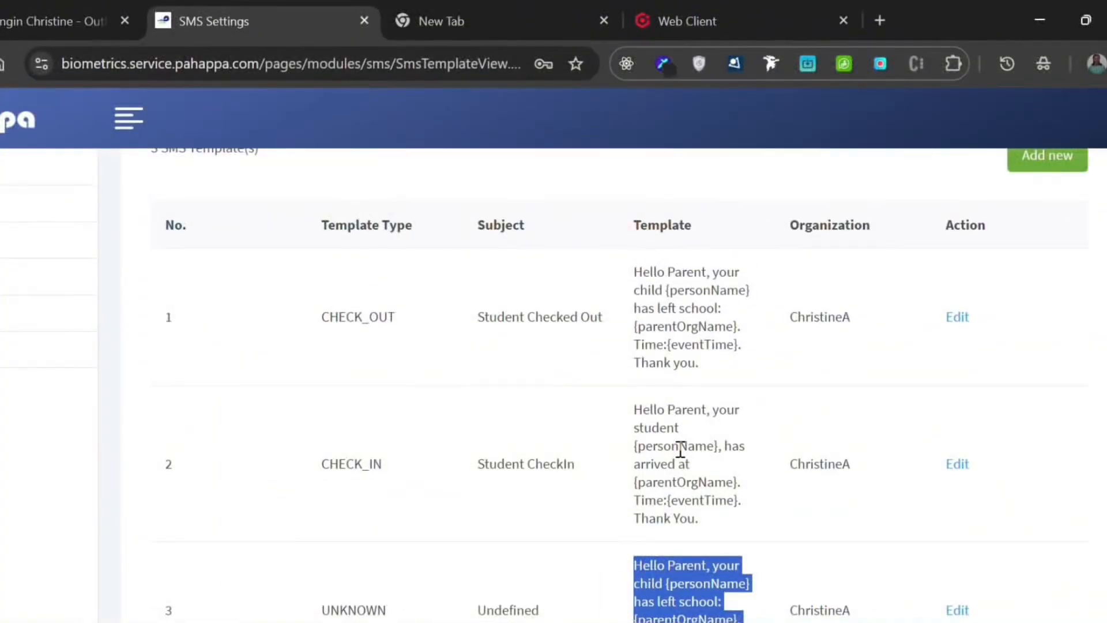
- Start a new SMS template and set its template type to Check in
{"action": "scroll", "coordinate": [680, 450], "scroll_direction": "up", "scroll_amount": 2}
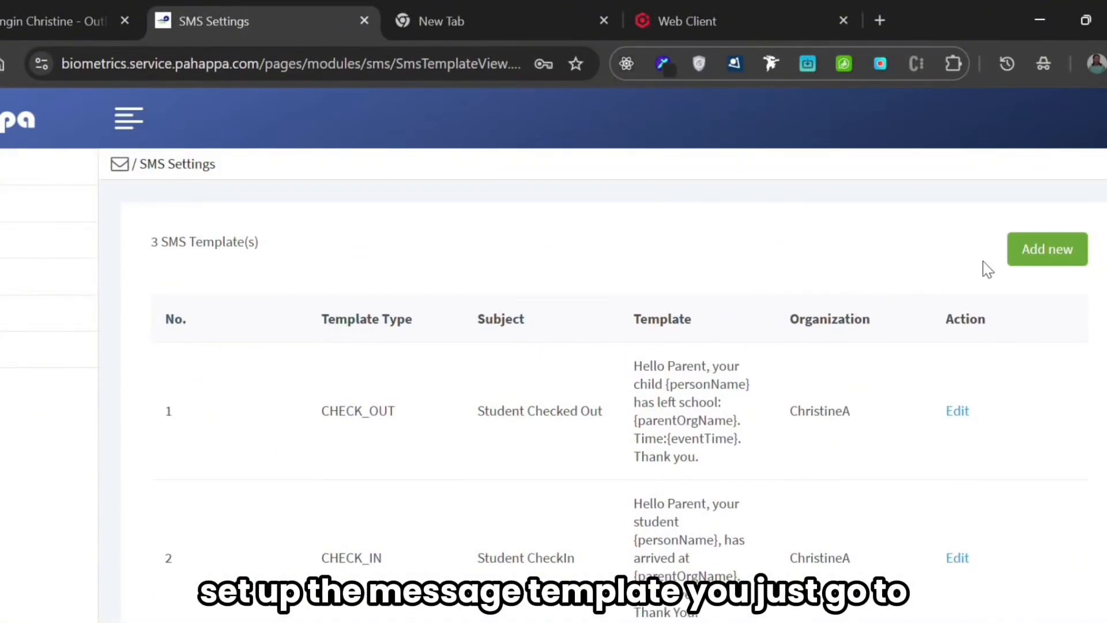
{"action": "left_click", "coordinate": [1031, 267]}
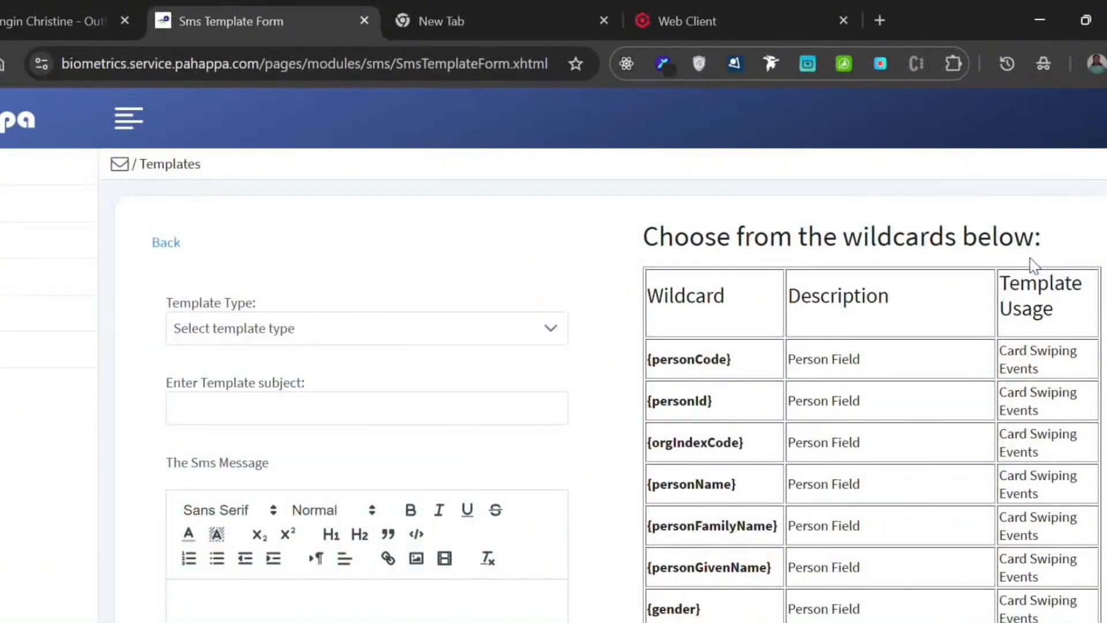
{"action": "scroll", "coordinate": [684, 338], "scroll_direction": "down", "scroll_amount": 2}
{"action": "scroll", "coordinate": [635, 343], "scroll_direction": "up", "scroll_amount": 2}
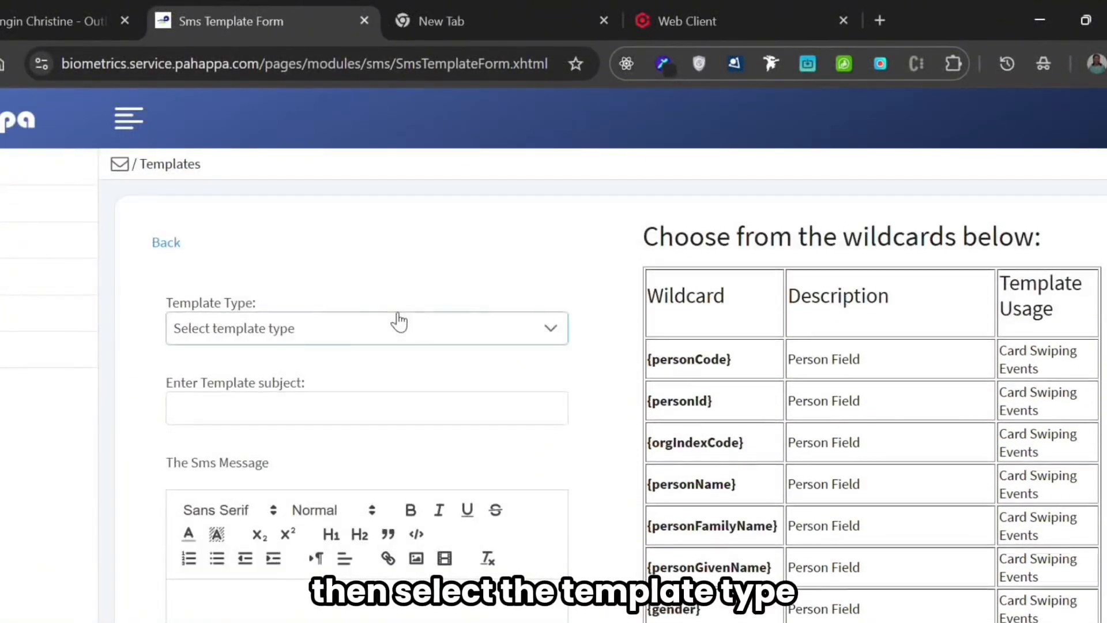
{"action": "left_click", "coordinate": [284, 340]}
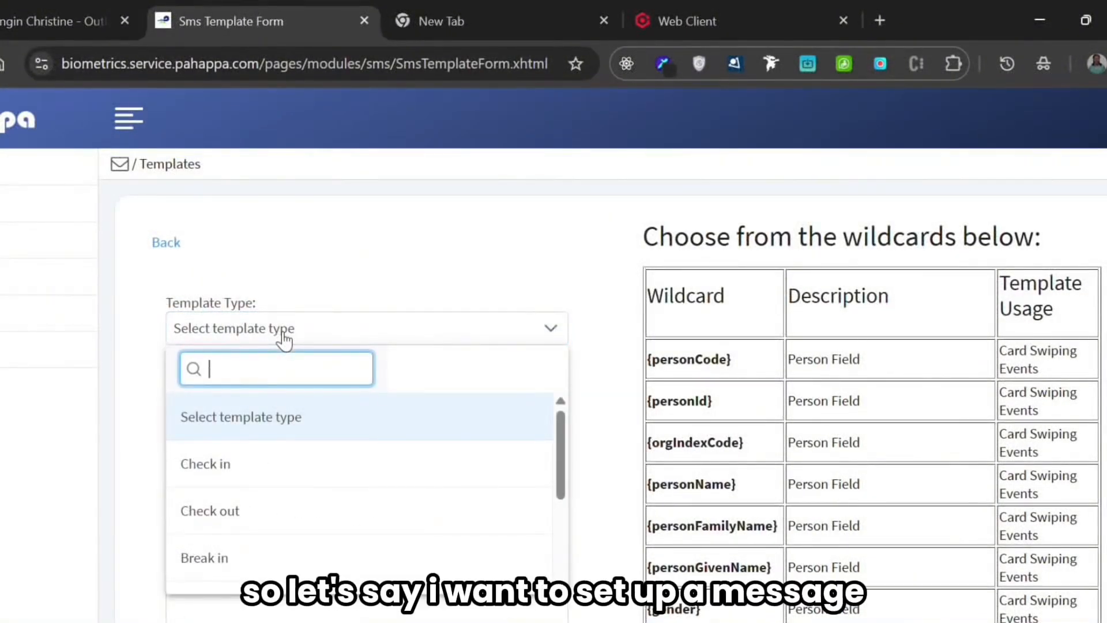
{"action": "left_click", "coordinate": [256, 472]}
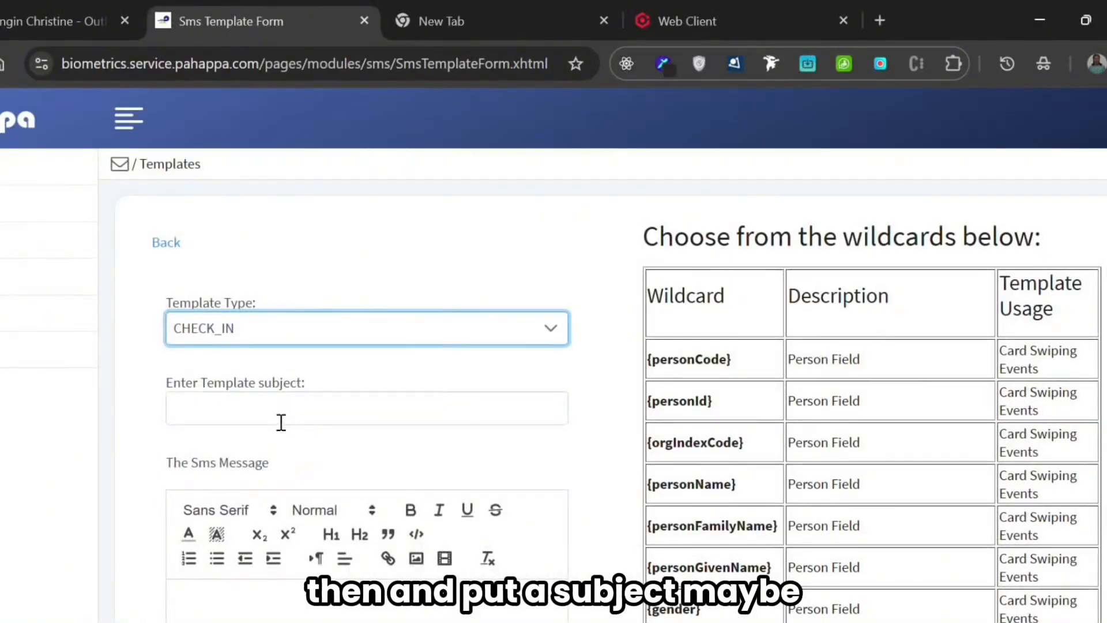
- Set the template subject to "Student CheckIn Message"
{"action": "left_click", "coordinate": [250, 417]}
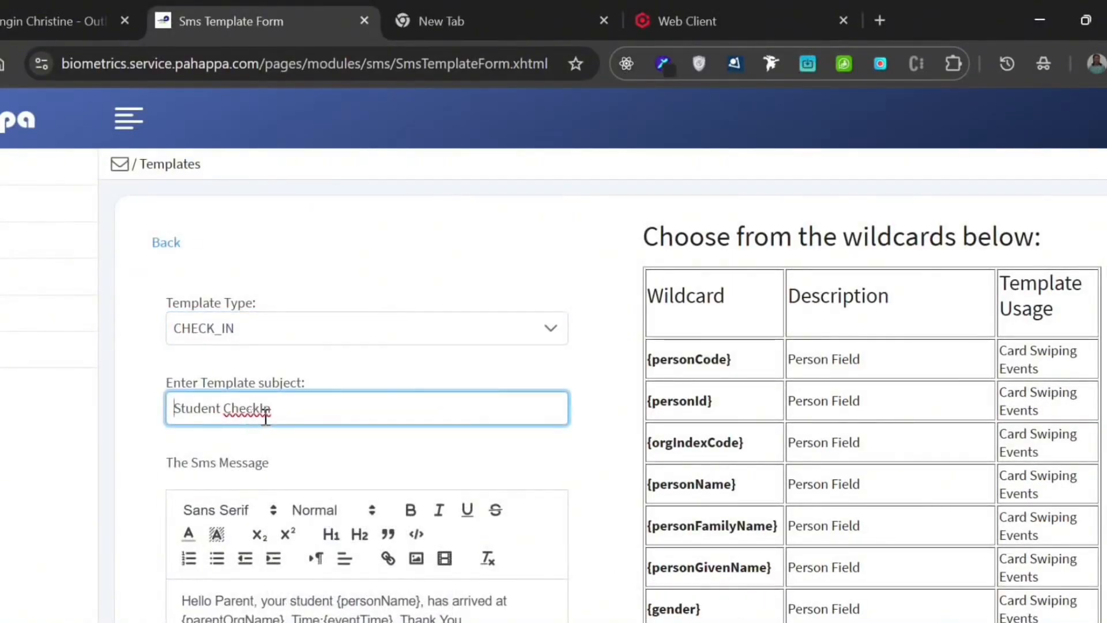
{"action": "key", "text": "BackSpace"}
{"action": "key", "text": "BackSpace"}
{"action": "key", "text": "BackSpace"}
{"action": "key", "text": "BackSpace"}
{"action": "key", "text": "BackSpace"}
{"action": "key", "text": "BackSpace"}
{"action": "key", "text": "BackSpace"}
{"action": "key", "text": "BackSpace"}
{"action": "key", "text": "BackSpace"}
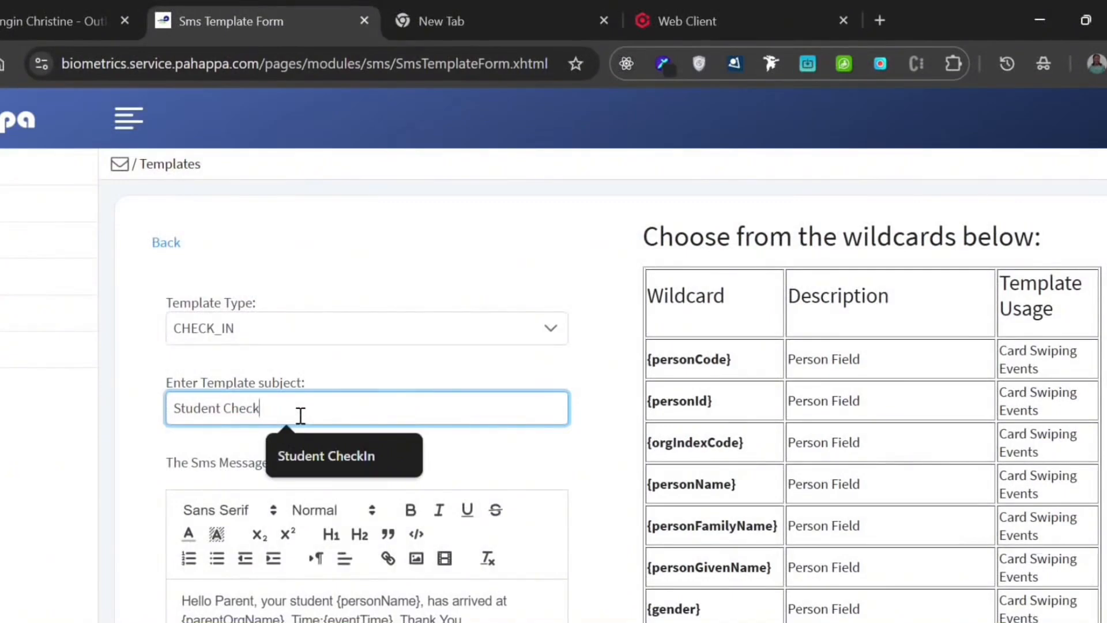
{"action": "key", "text": "BackSpace"}
{"action": "key", "text": "BackSpace"}
{"action": "key", "text": "BackSpace"}
{"action": "key", "text": "BackSpace"}
{"action": "key", "text": "BackSpace"}
{"action": "key", "text": "BackSpace"}
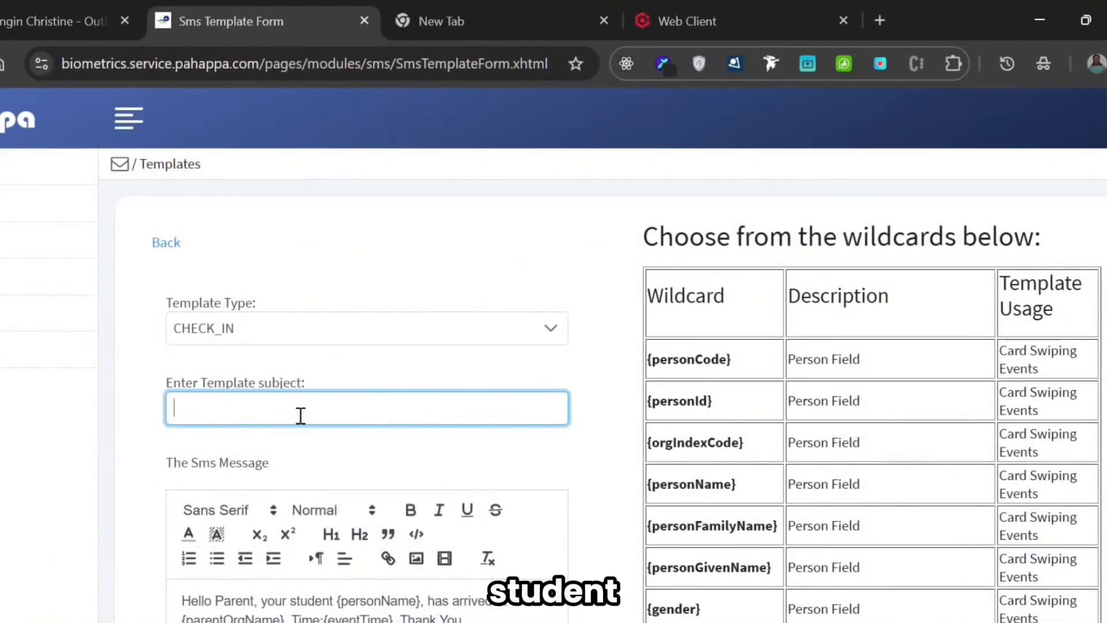
{"action": "type", "text": "St"}
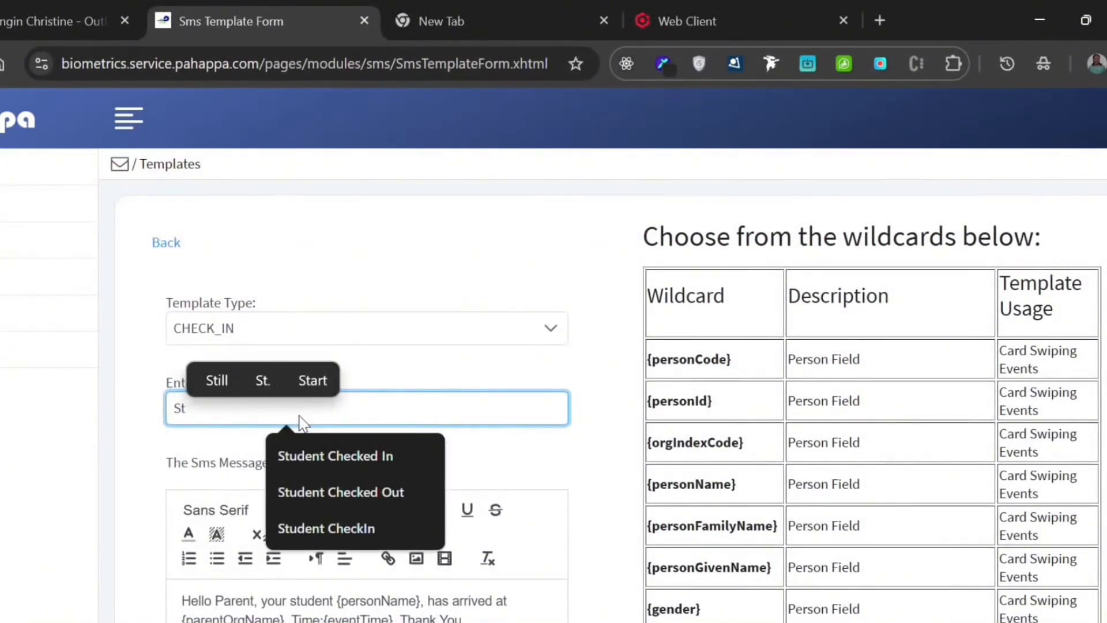
{"action": "type", "text": "udent C"}
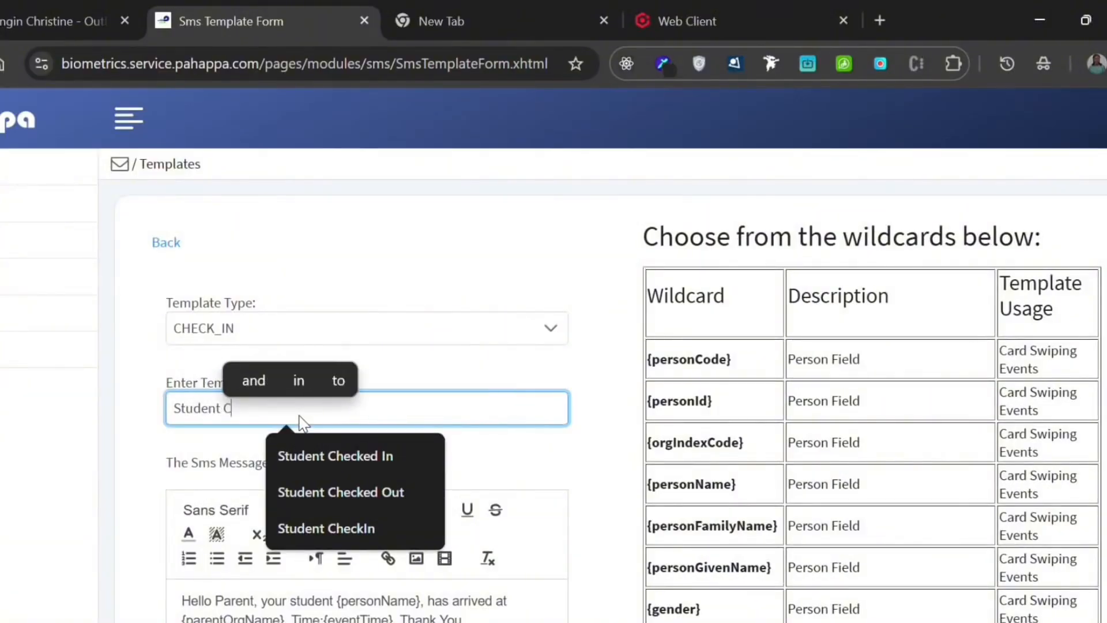
{"action": "type", "text": "heck"}
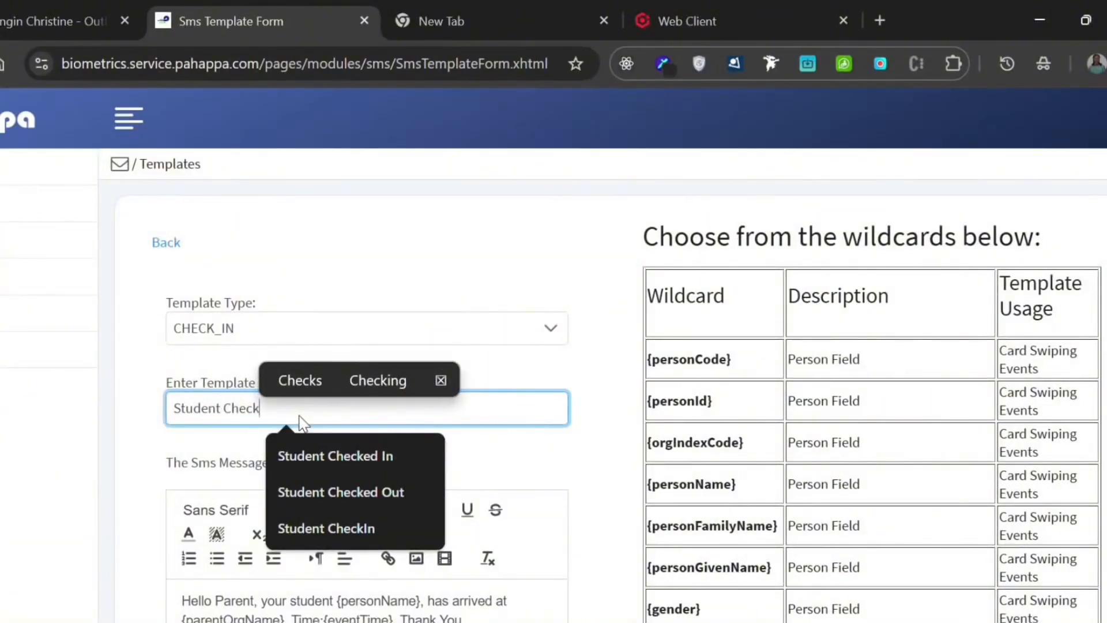
{"action": "type", "text": "In M"}
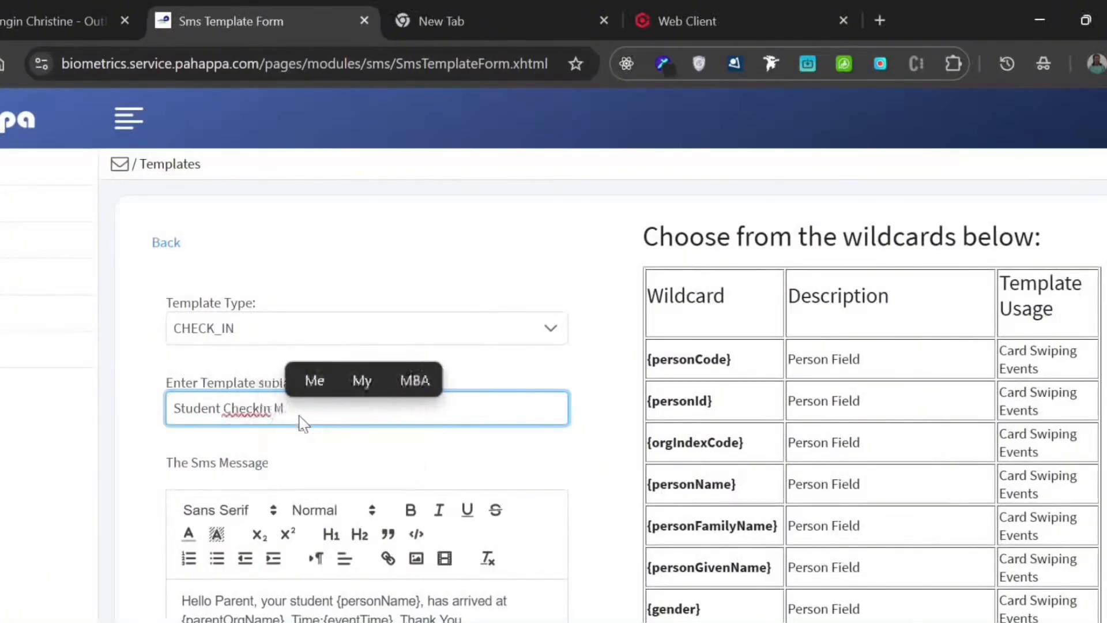
{"action": "type", "text": "essage"}
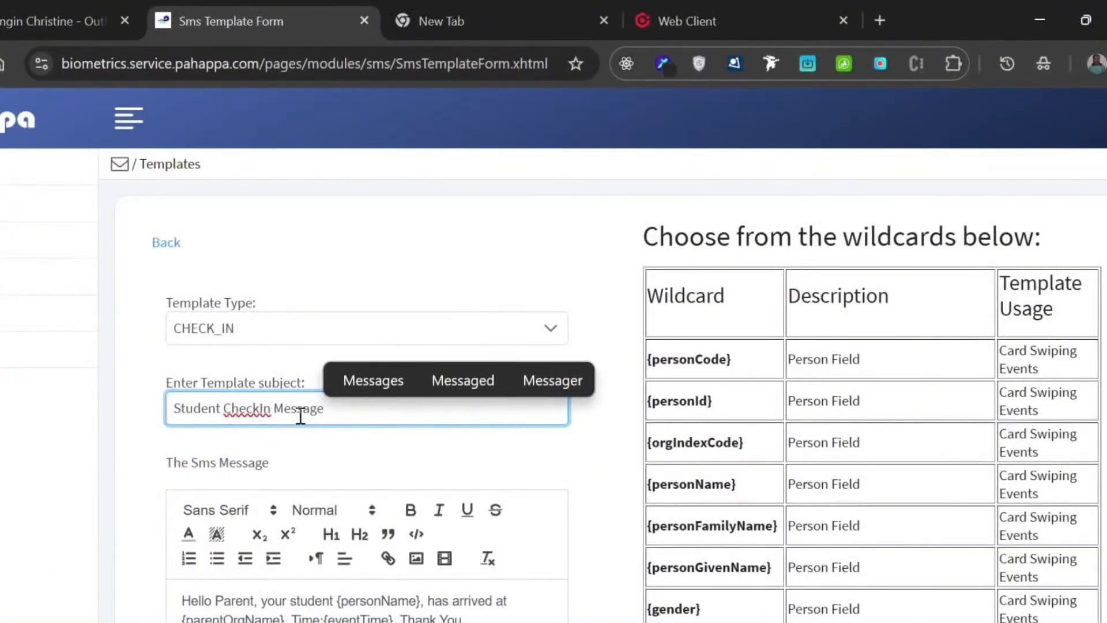
{"action": "left_click", "coordinate": [348, 450]}
- Replace the existing SMS message text with "Hello, dear parent, your child"
{"action": "scroll", "coordinate": [351, 449], "scroll_direction": "down", "scroll_amount": 3}
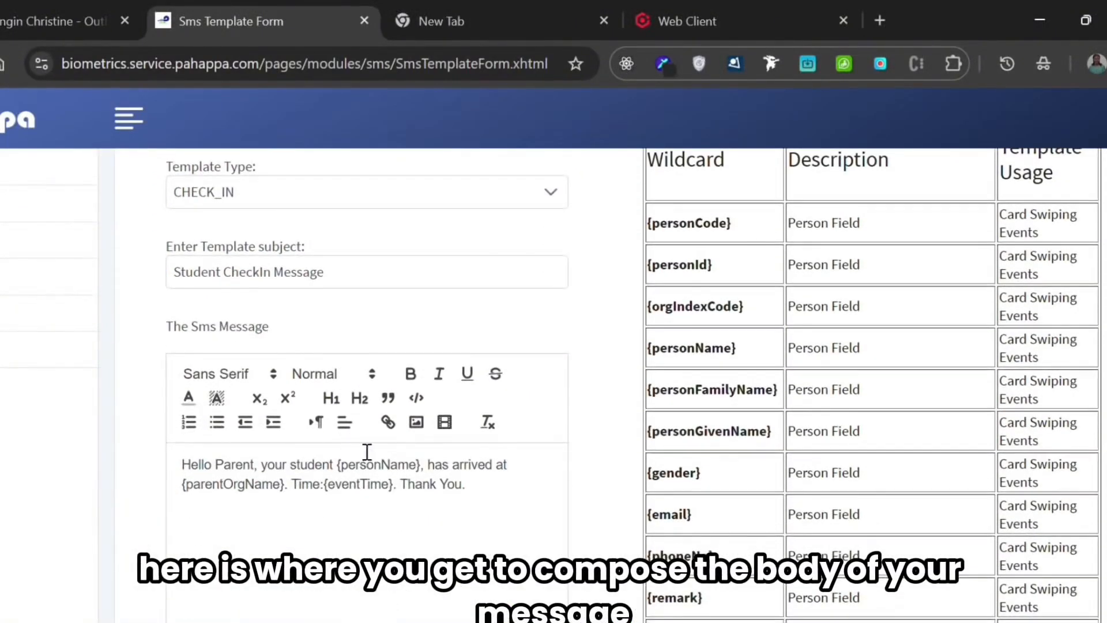
{"action": "left_click_drag", "start_coordinate": [479, 482], "coordinate": [181, 460]}
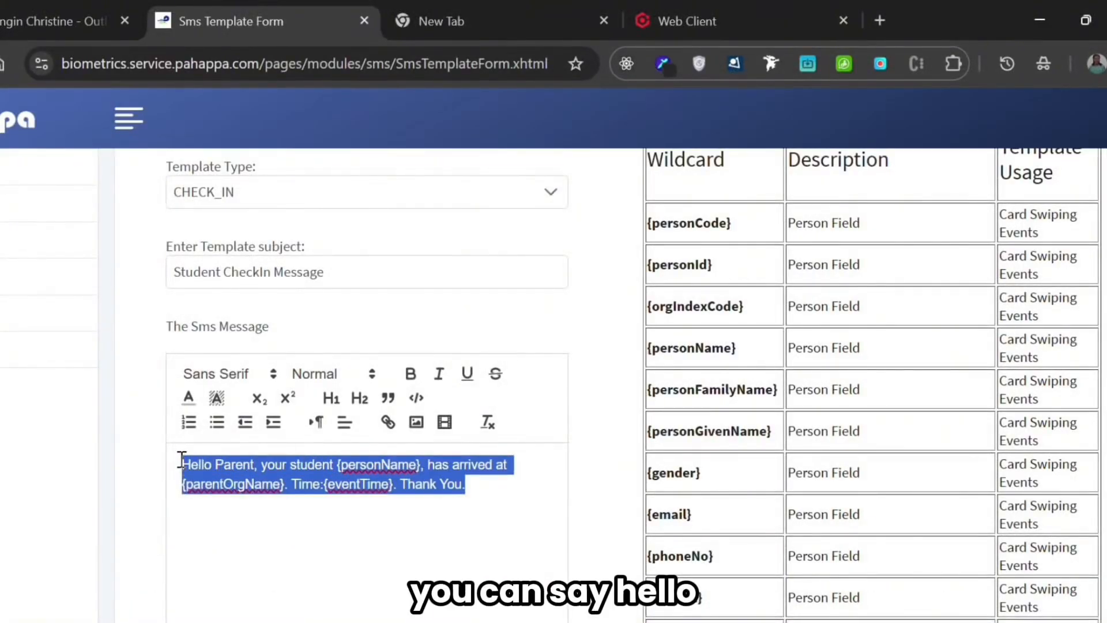
{"action": "key", "text": "BackSpace"}
{"action": "type", "text": "Hello"}
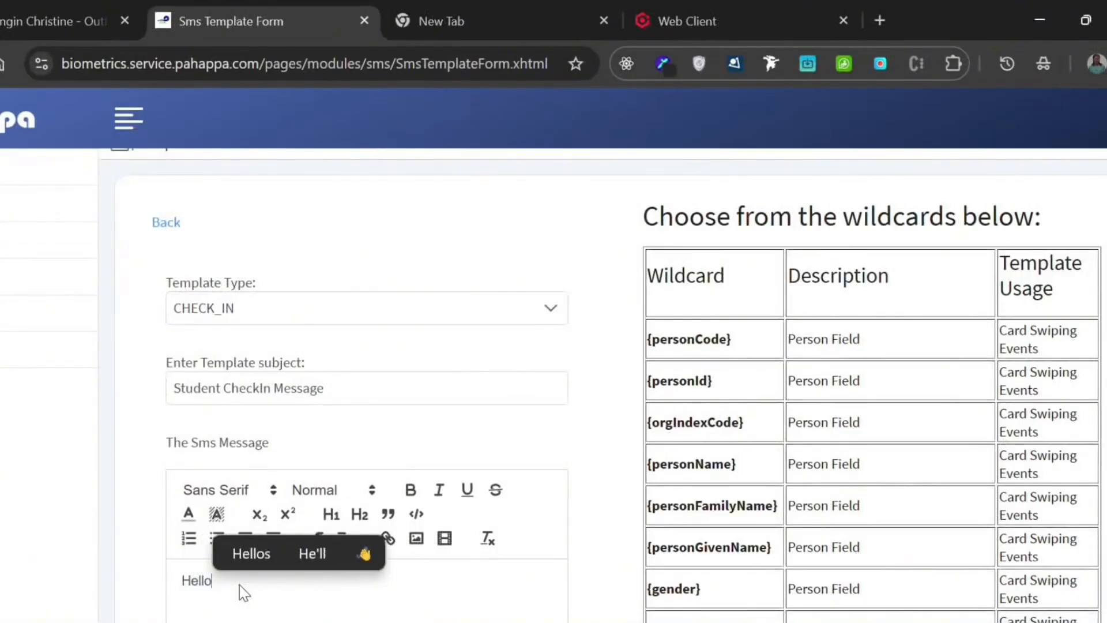
{"action": "type", "text": ","}
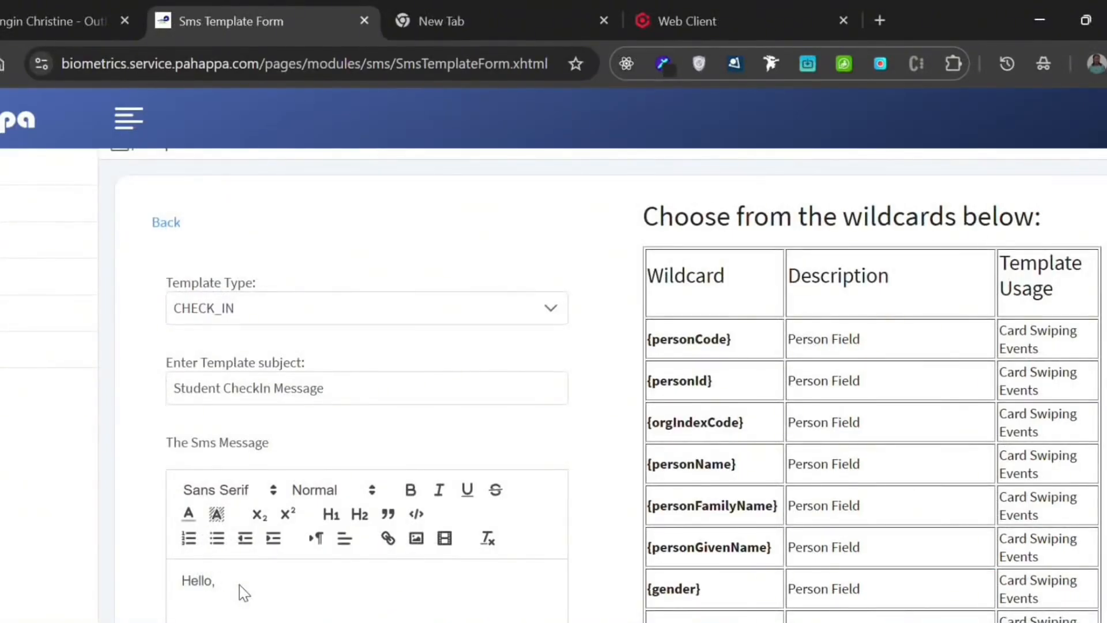
{"action": "type", "text": " dear pa"}
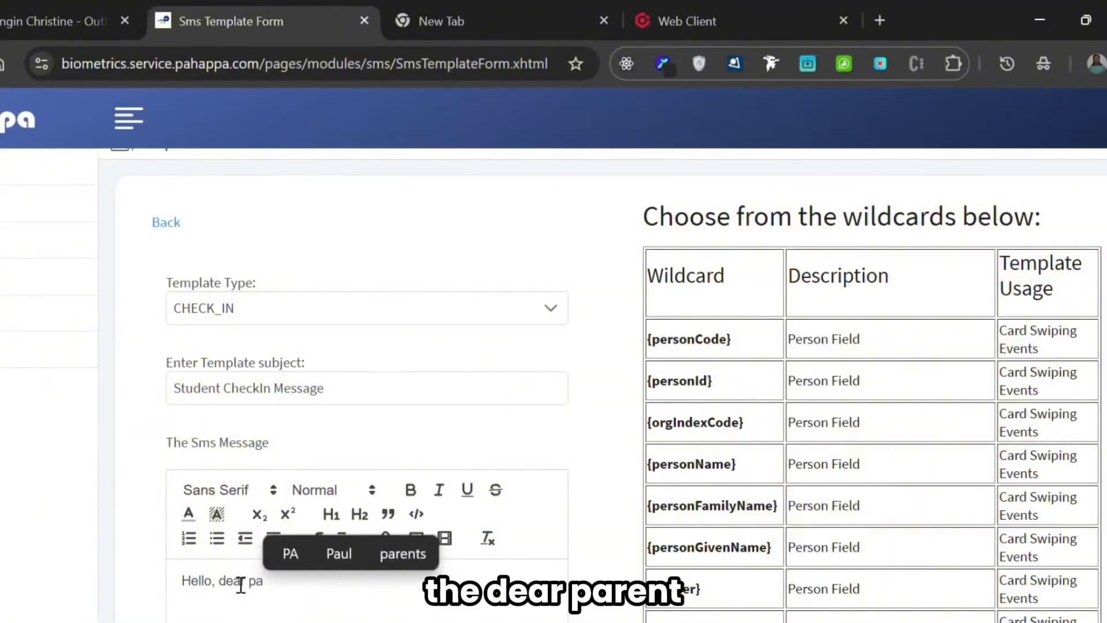
{"action": "type", "text": "rent,"}
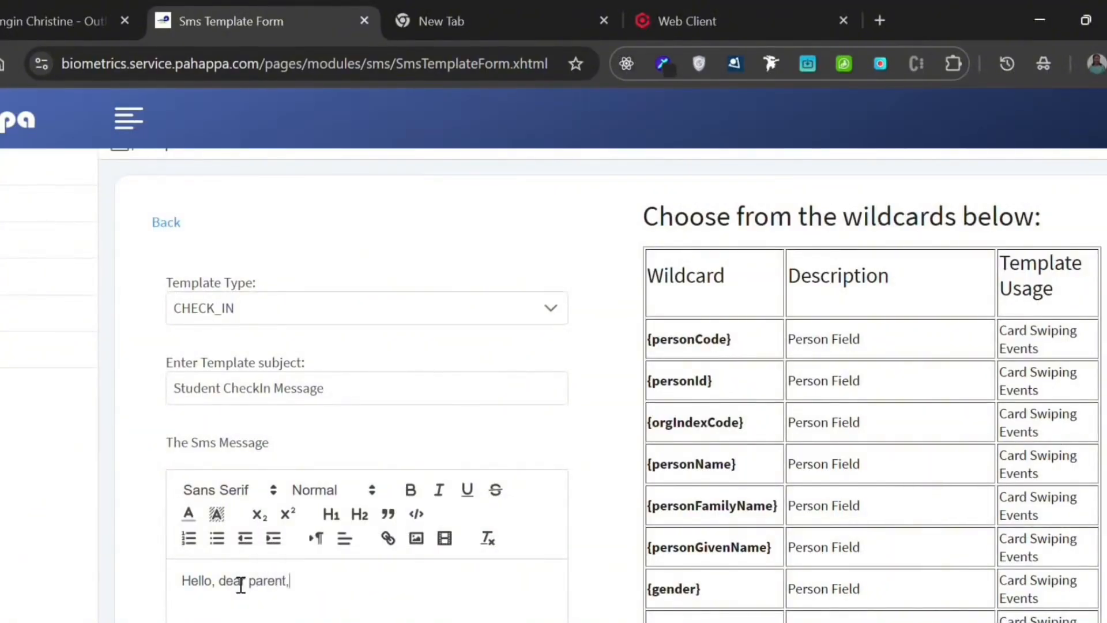
{"action": "type", "text": " your child"}
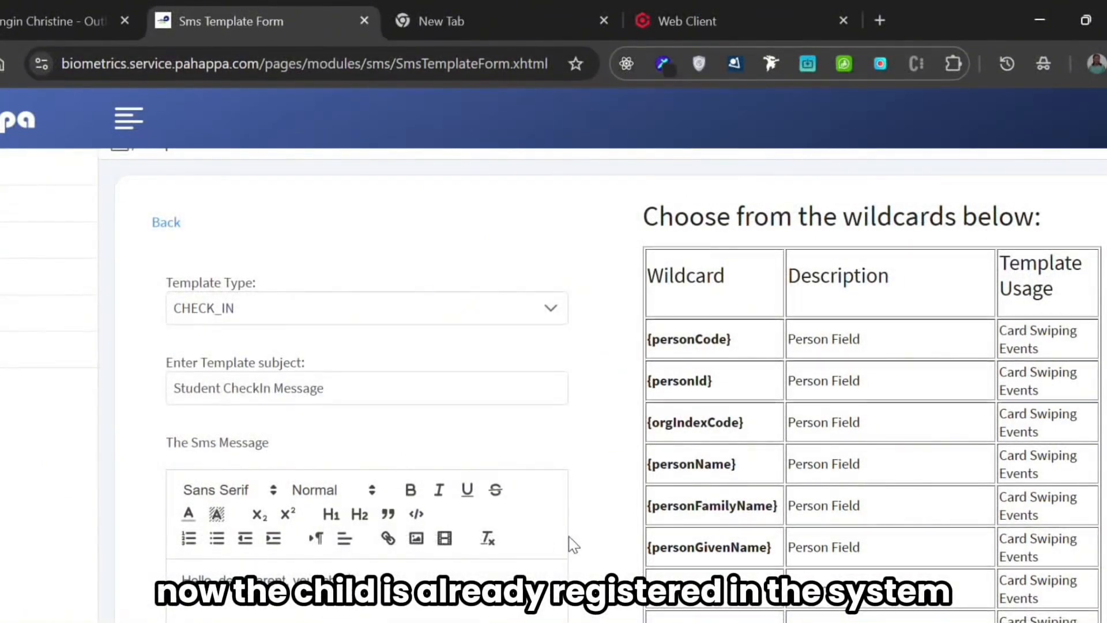
- Copy the {personName} wildcard from the wildcard table and insert it after "your child" in the SMS message
{"action": "scroll", "coordinate": [574, 545], "scroll_direction": "down", "scroll_amount": 1}
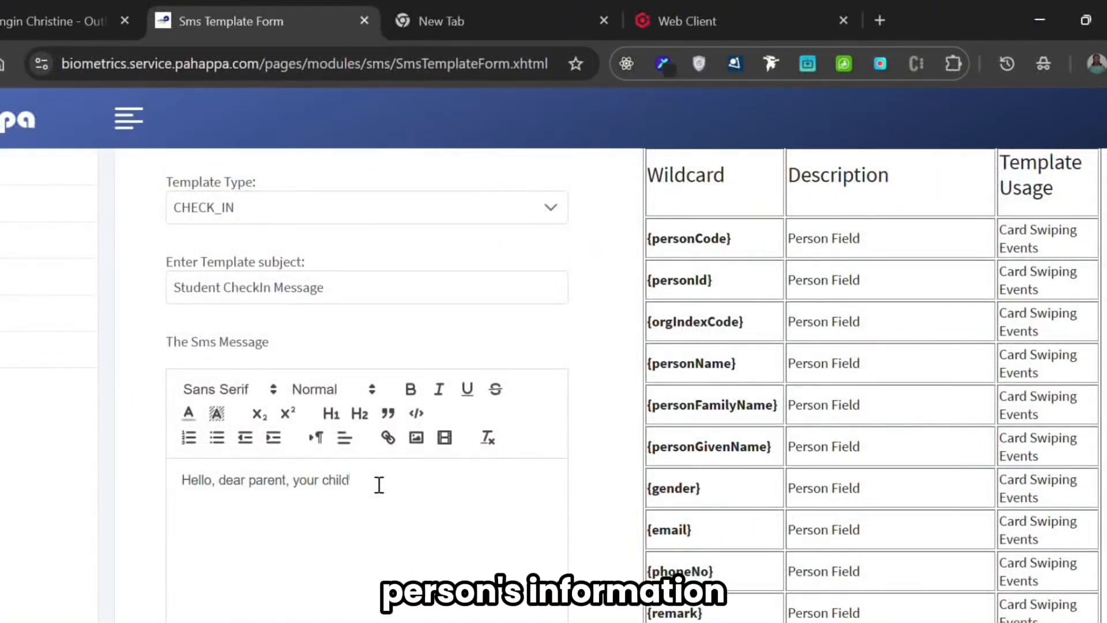
{"action": "scroll", "coordinate": [379, 484], "scroll_direction": "up", "scroll_amount": 2}
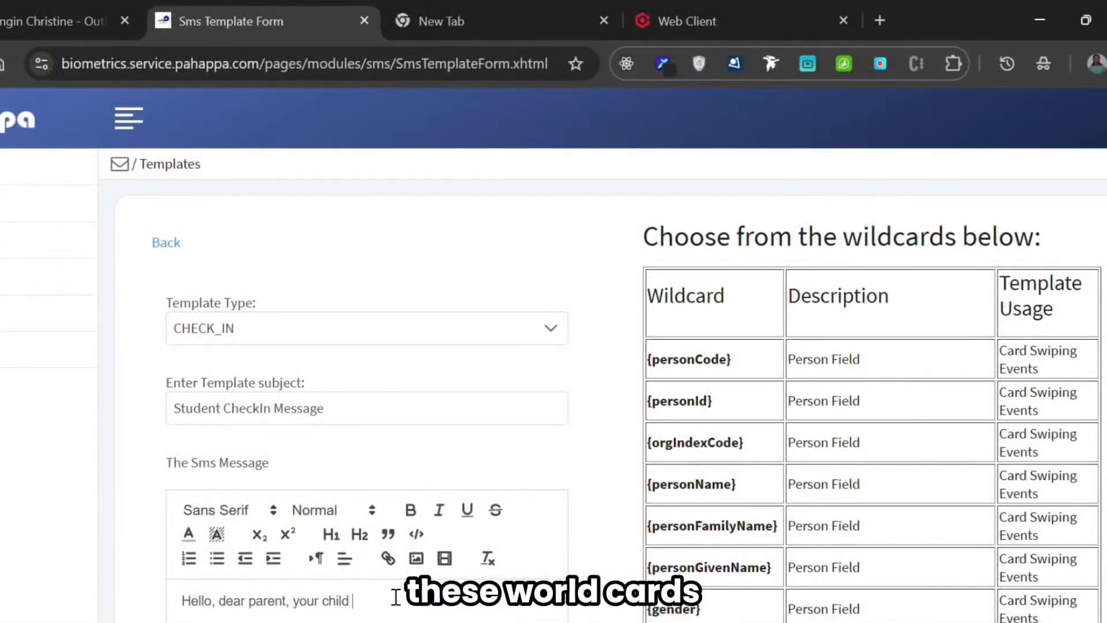
{"action": "scroll", "coordinate": [781, 484], "scroll_direction": "down", "scroll_amount": 1}
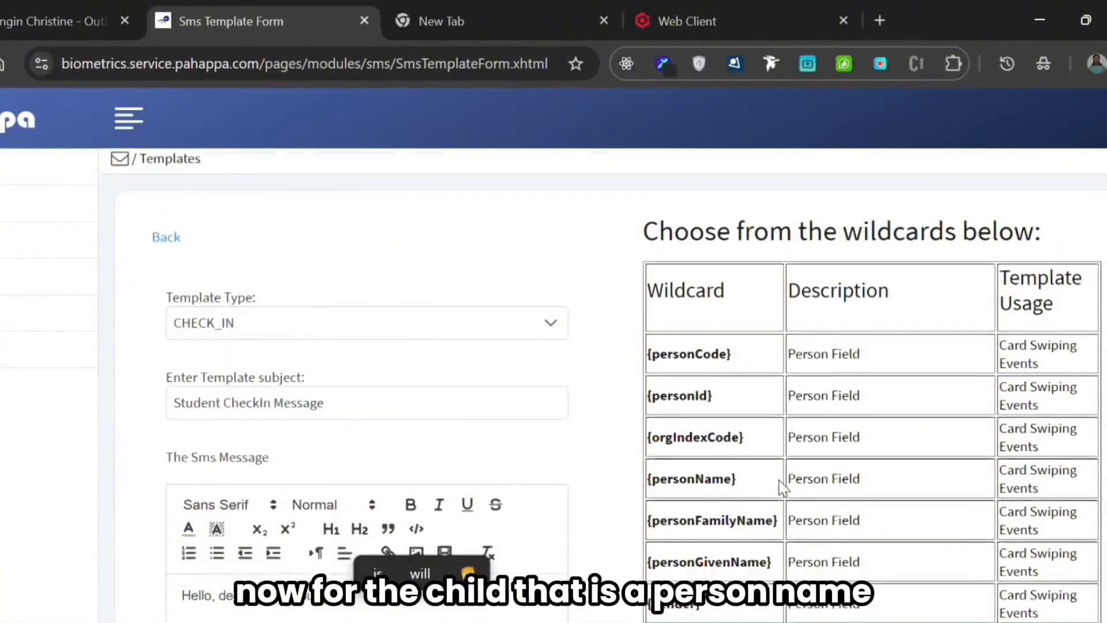
{"action": "scroll", "coordinate": [780, 480], "scroll_direction": "down", "scroll_amount": 2}
{"action": "scroll", "coordinate": [779, 480], "scroll_direction": "up", "scroll_amount": 2}
{"action": "scroll", "coordinate": [779, 480], "scroll_direction": "down", "scroll_amount": 5}
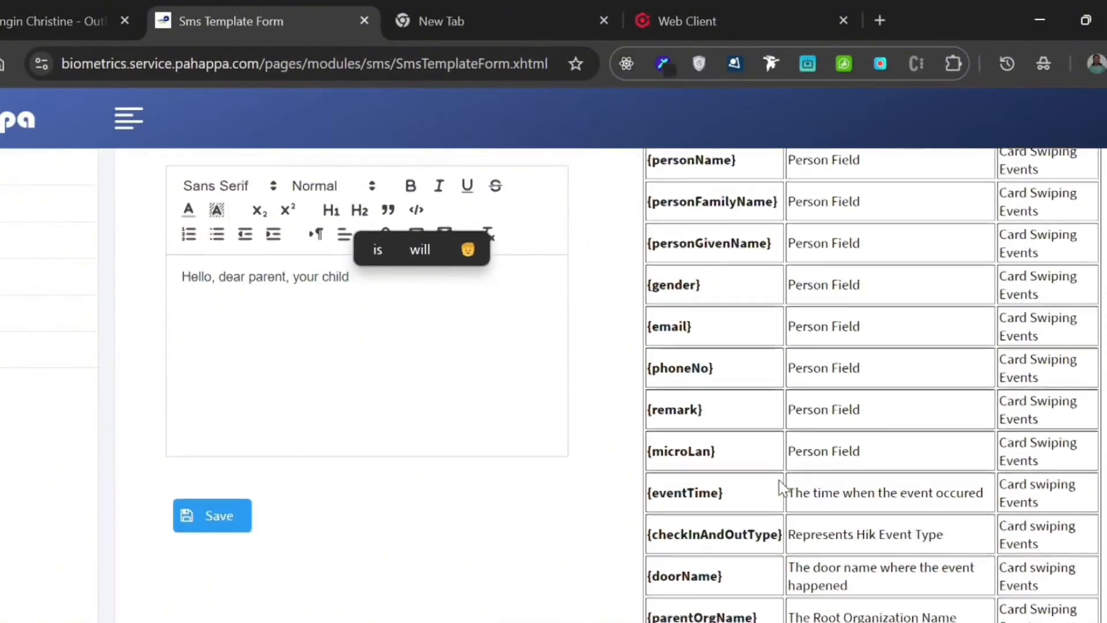
{"action": "scroll", "coordinate": [780, 480], "scroll_direction": "up", "scroll_amount": 4}
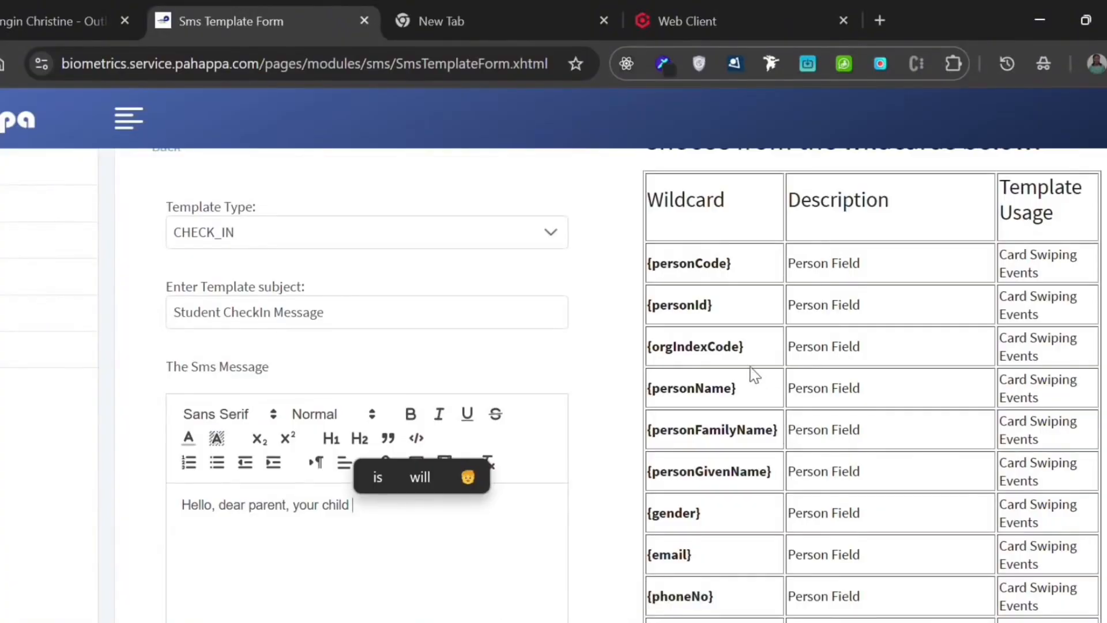
{"action": "left_click_drag", "start_coordinate": [736, 388], "coordinate": [649, 396]}
{"action": "key", "text": "ctrl+c"}
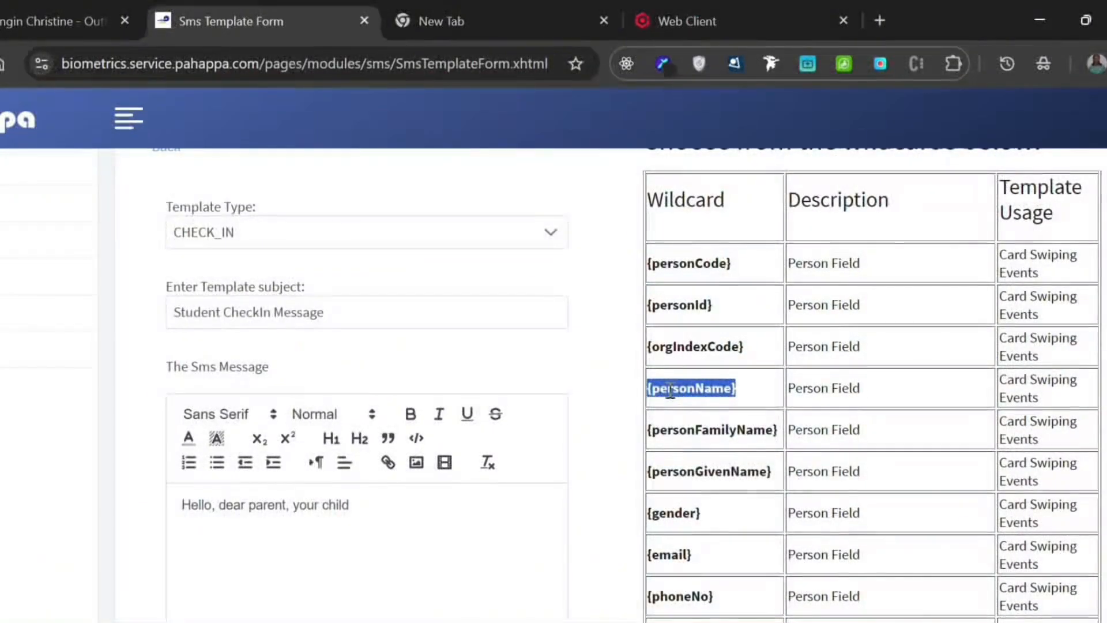
{"action": "left_click", "coordinate": [373, 493]}
{"action": "key", "text": "ctrl+v"}
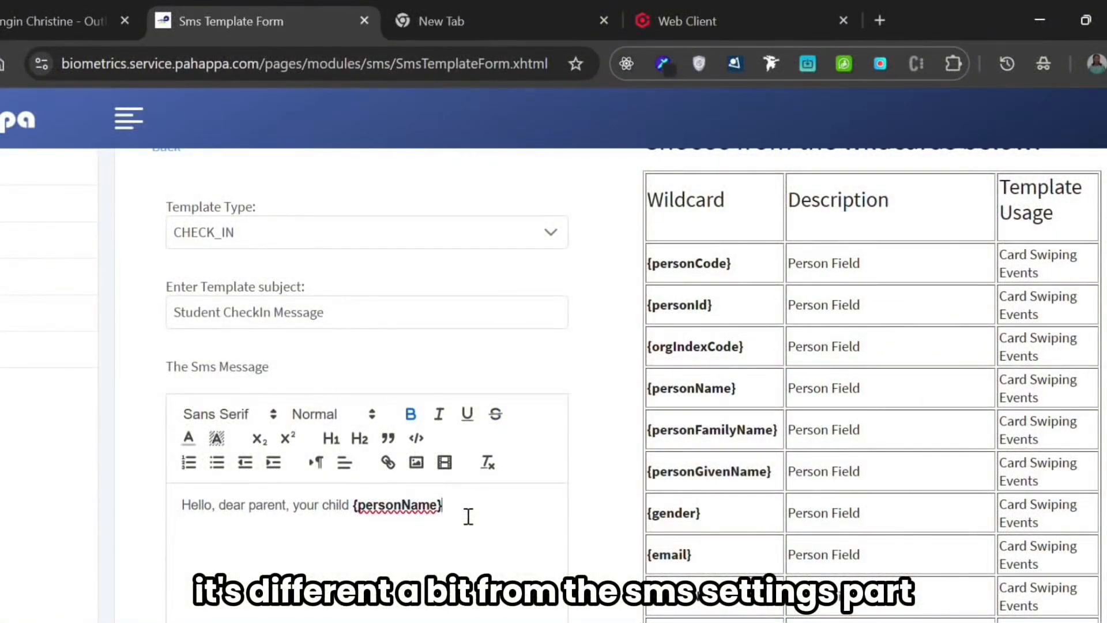
- Continue the SMS message after the {personName} wildcard with ", has arrived to school:"
{"action": "scroll", "coordinate": [469, 516], "scroll_direction": "up", "scroll_amount": 2}
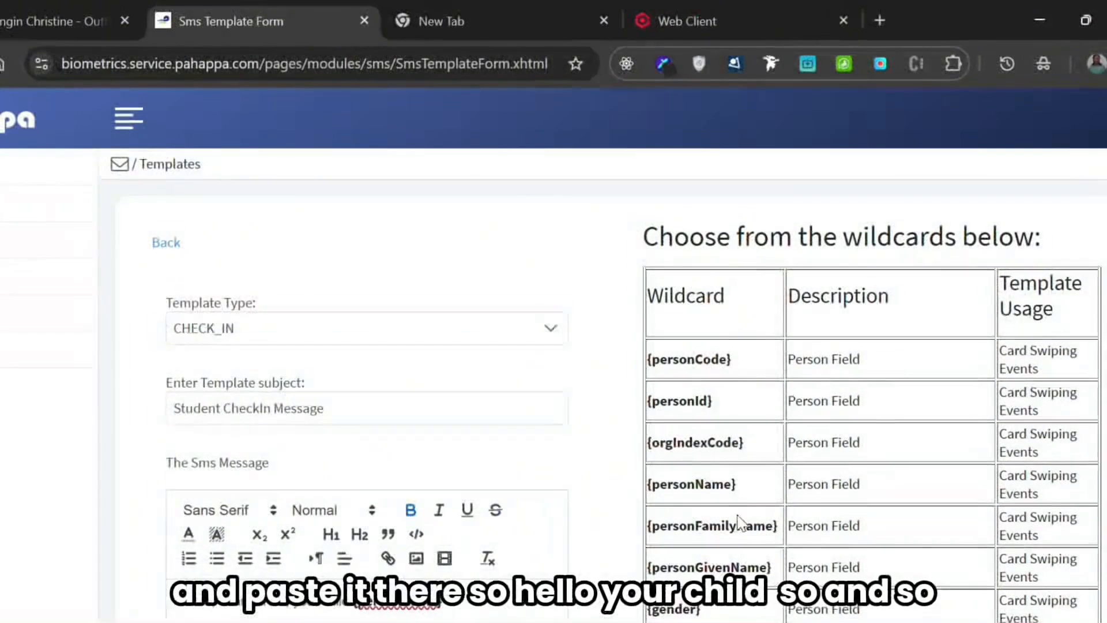
{"action": "triple_click", "coordinate": [703, 486]}
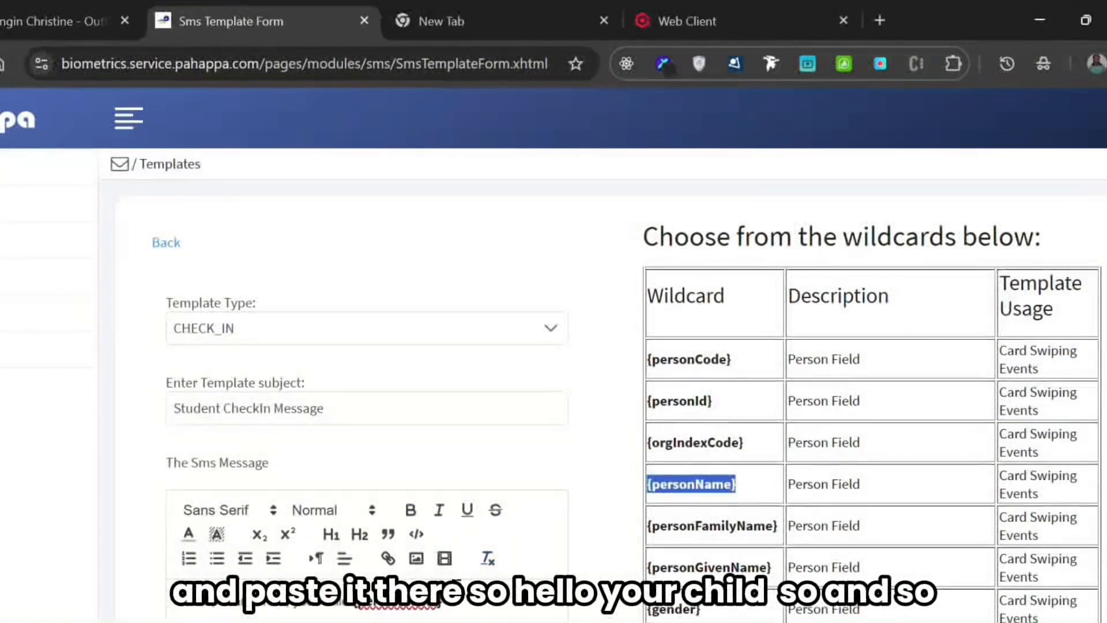
{"action": "left_click", "coordinate": [443, 605]}
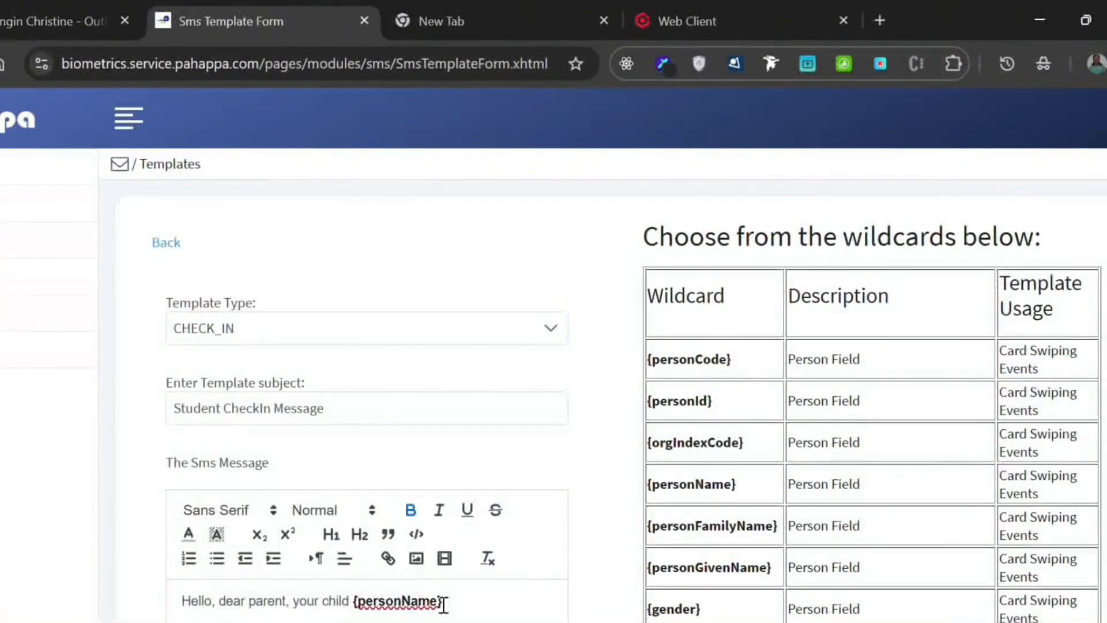
{"action": "type", "text": ", has arrivee"}
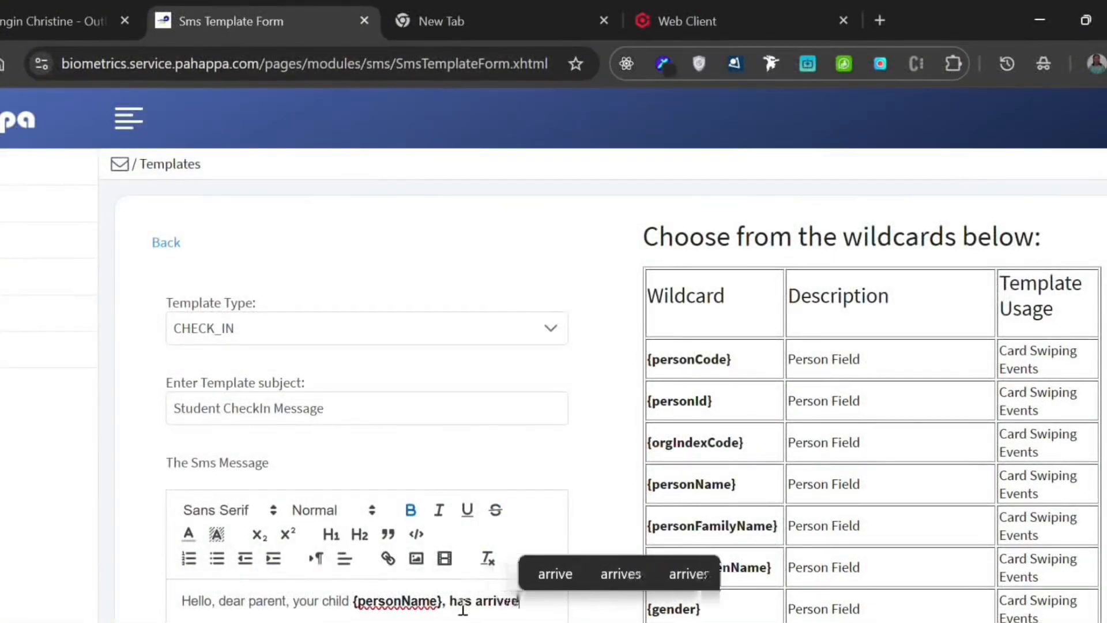
{"action": "key", "text": "BackSpace"}
{"action": "type", "text": "d t"}
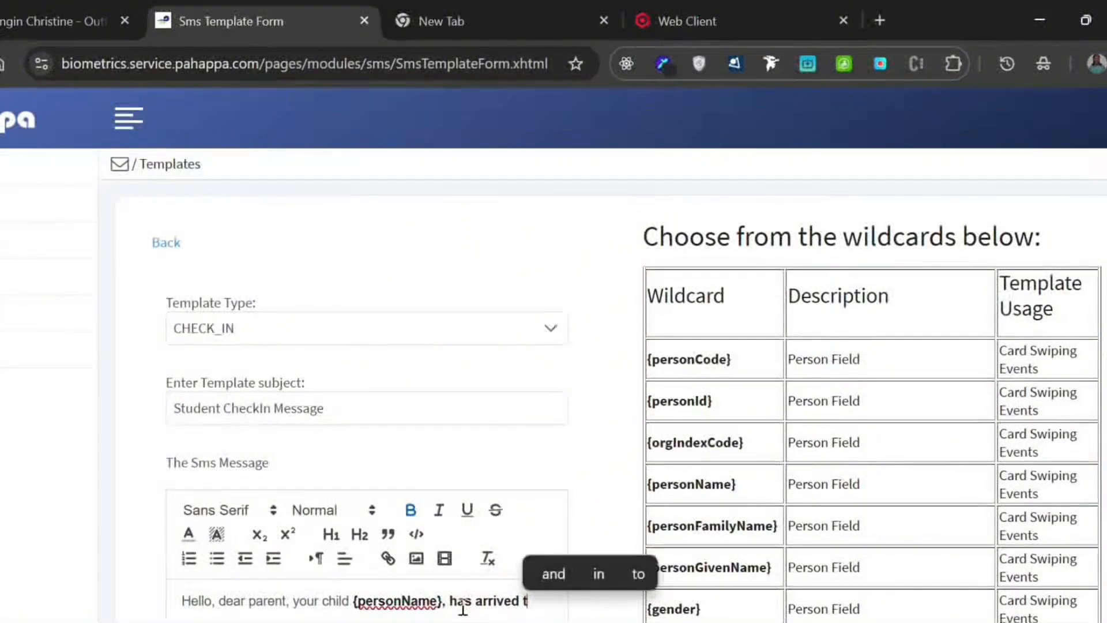
{"action": "type", "text": "o a school"}
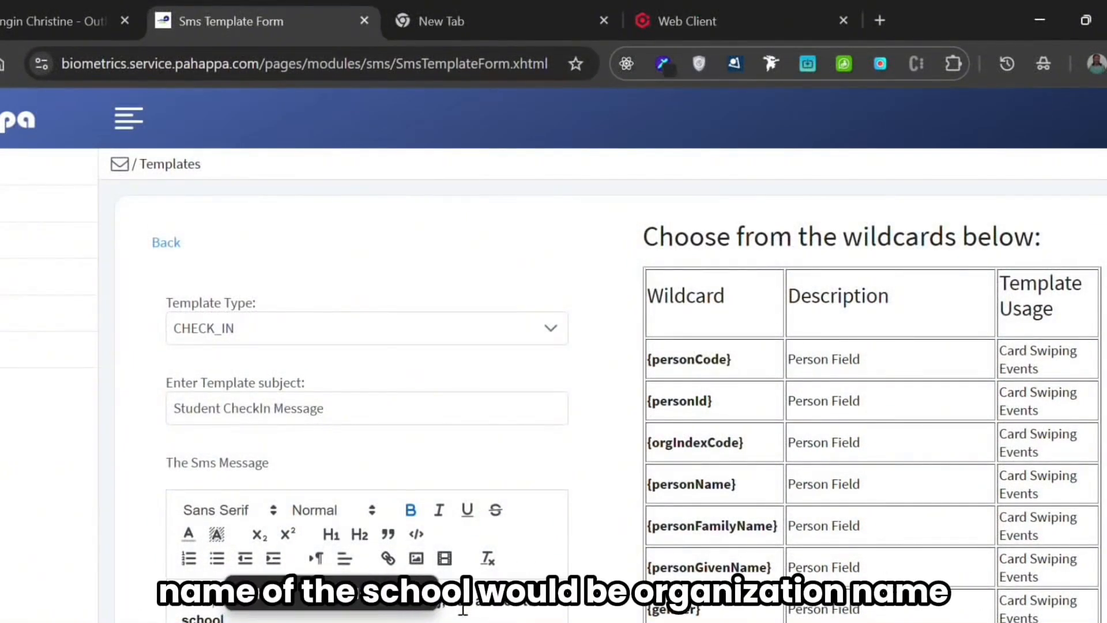
{"action": "type", "text": ":"}
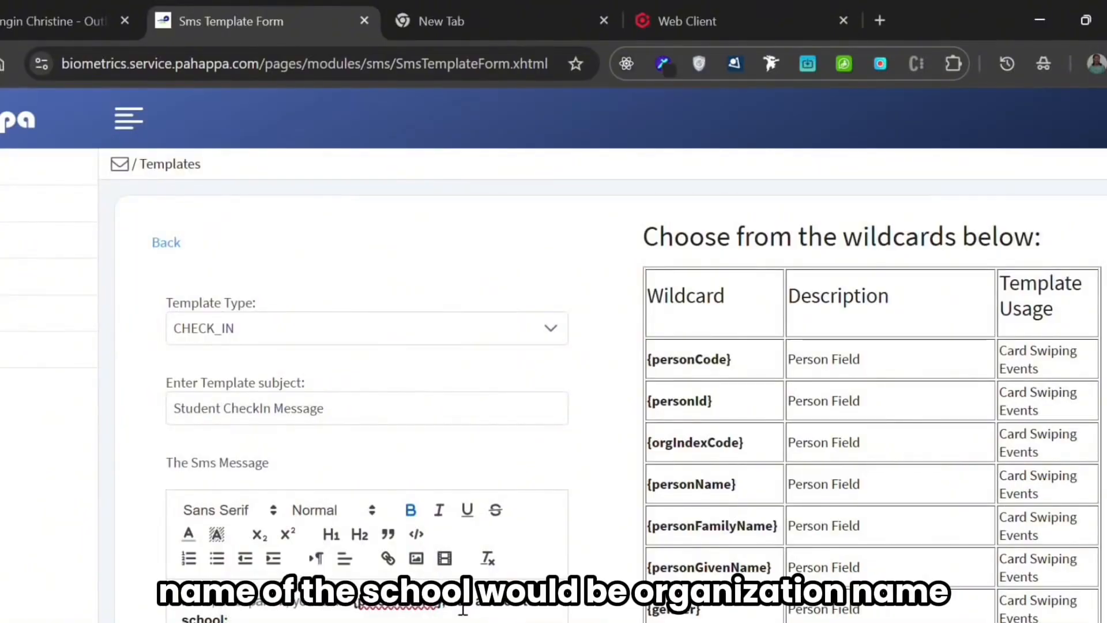
- Copy the {parentOrgName} wildcard from the wildcard table and insert it after "school:" in the SMS message
{"action": "scroll", "coordinate": [745, 508], "scroll_direction": "down", "scroll_amount": 5}
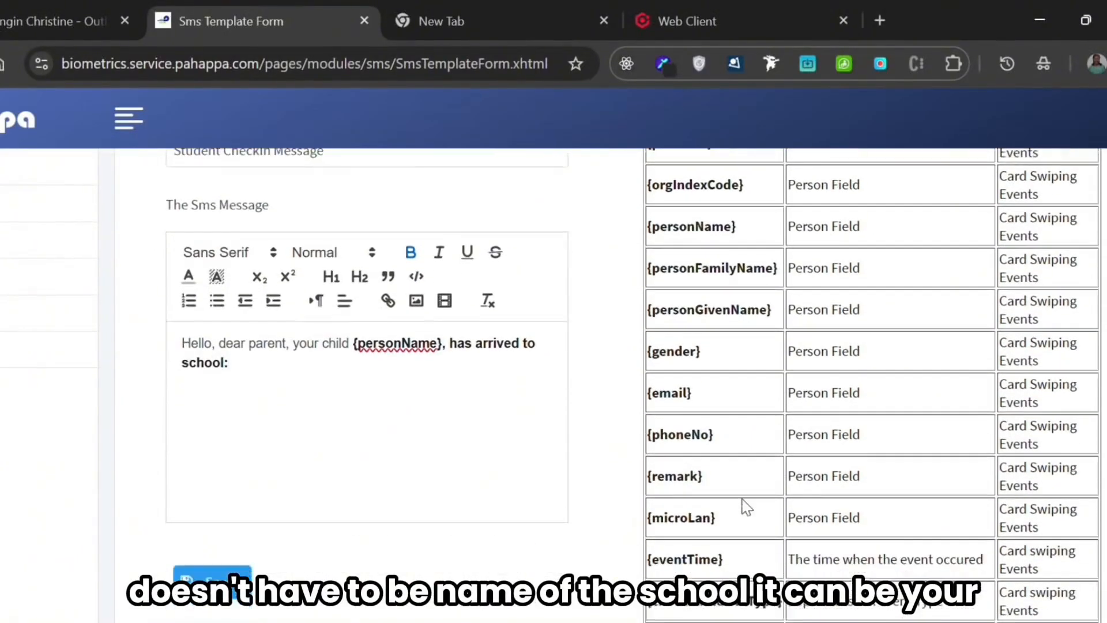
{"action": "scroll", "coordinate": [747, 507], "scroll_direction": "down", "scroll_amount": 4}
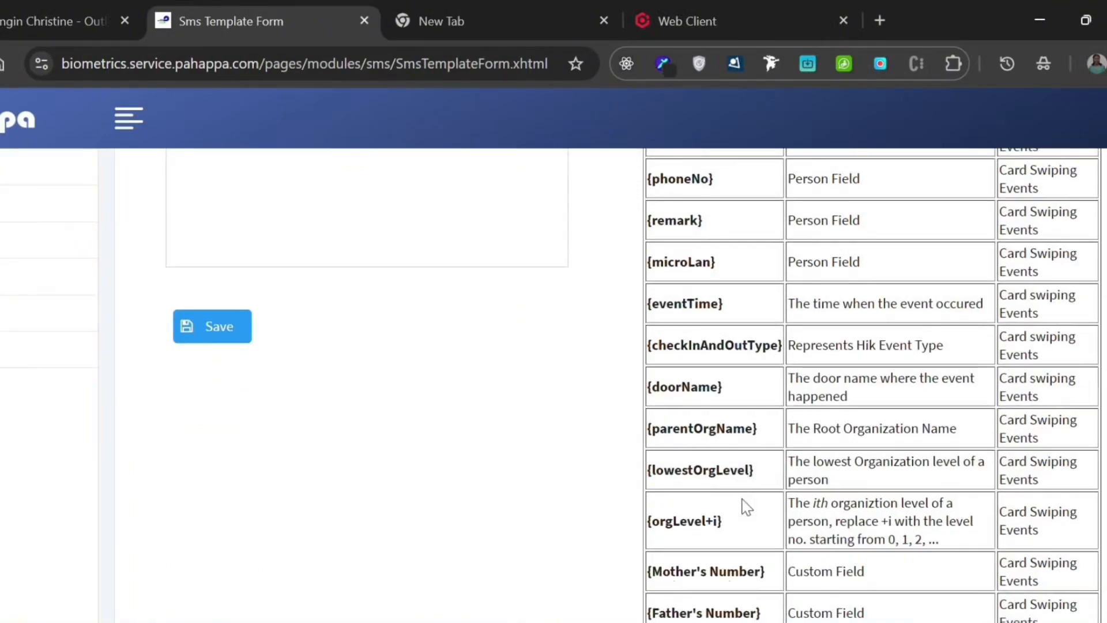
{"action": "scroll", "coordinate": [747, 507], "scroll_direction": "up", "scroll_amount": 4}
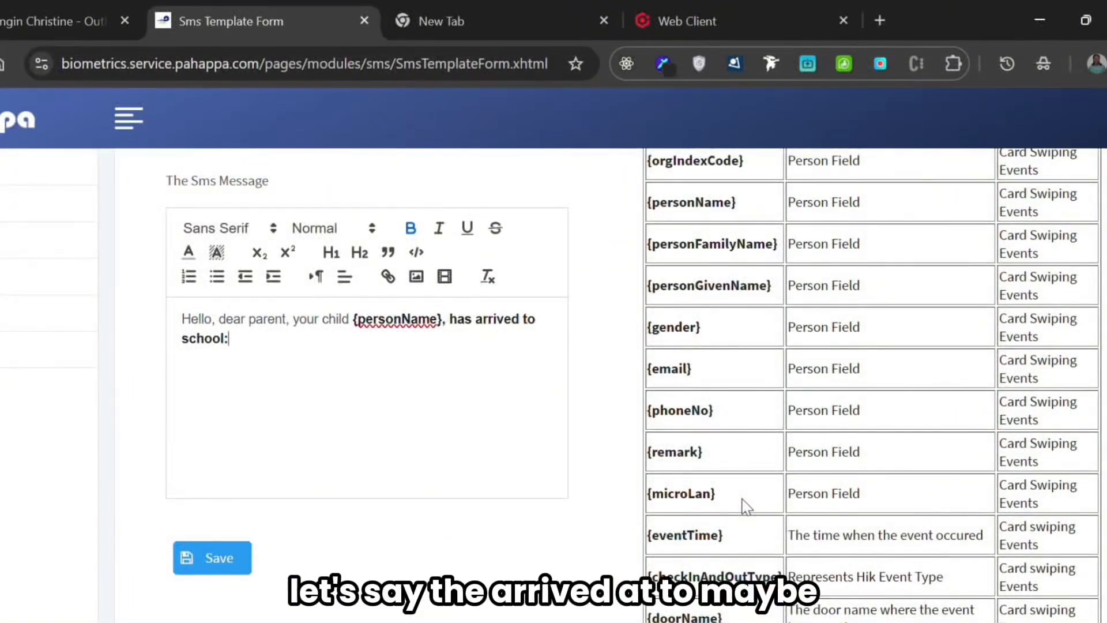
{"action": "scroll", "coordinate": [744, 506], "scroll_direction": "up", "scroll_amount": 3}
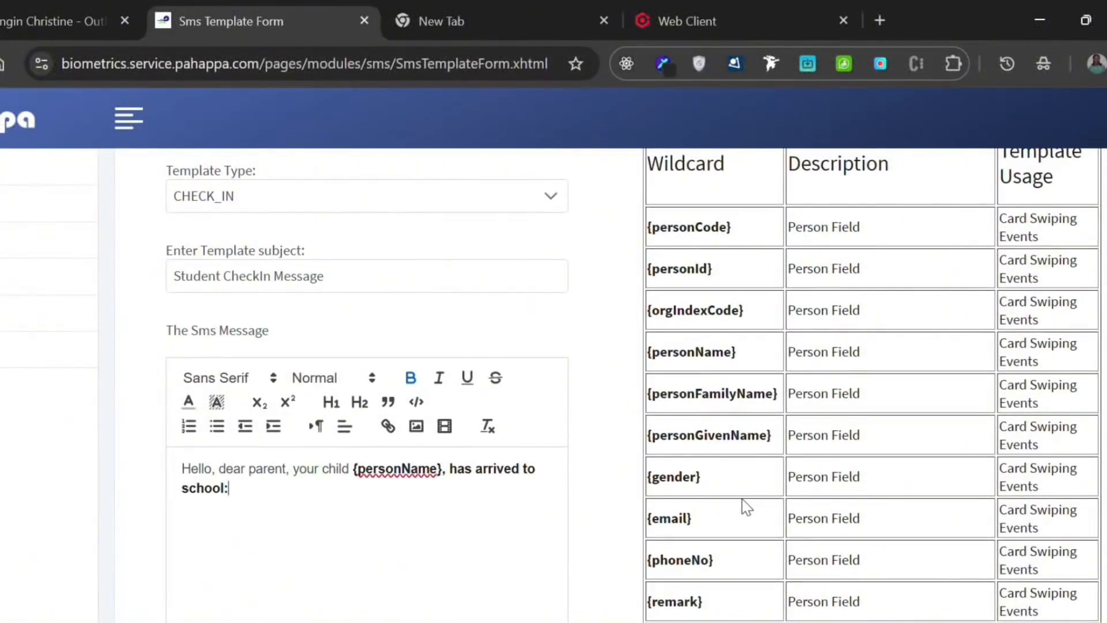
{"action": "scroll", "coordinate": [744, 506], "scroll_direction": "down", "scroll_amount": 3}
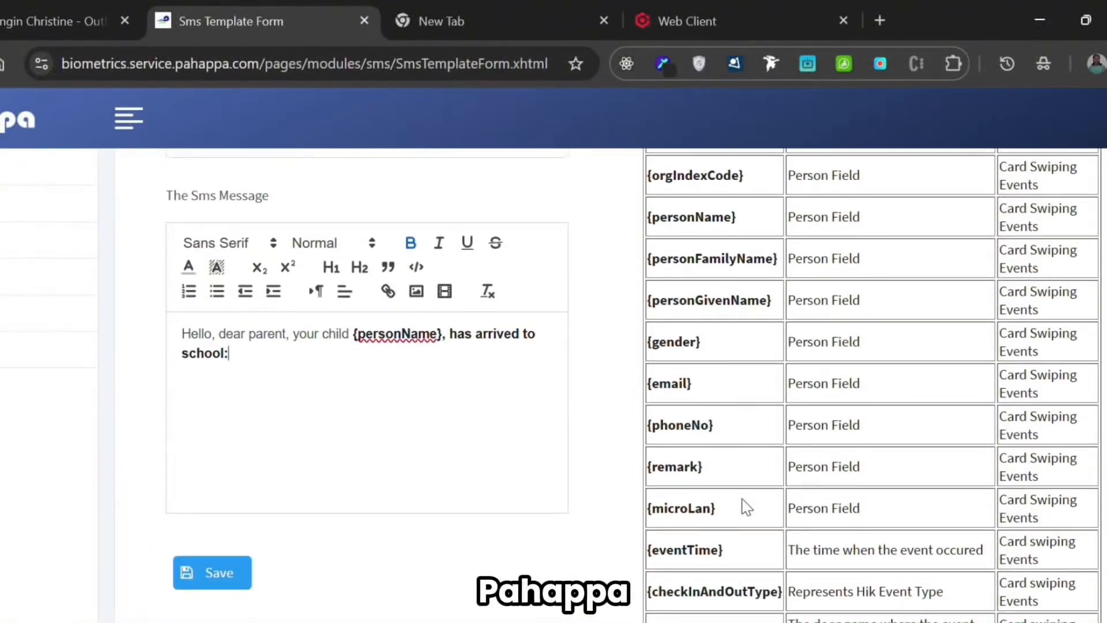
{"action": "scroll", "coordinate": [747, 506], "scroll_direction": "down", "scroll_amount": 2}
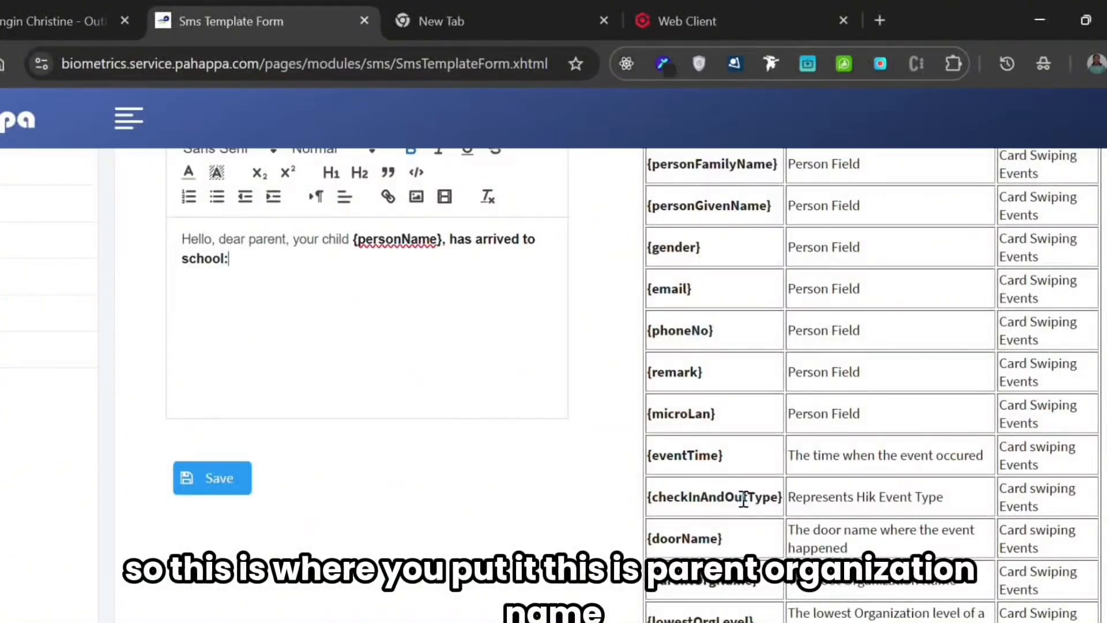
{"action": "scroll", "coordinate": [743, 500], "scroll_direction": "down", "scroll_amount": 2}
{"action": "scroll", "coordinate": [743, 499], "scroll_direction": "up", "scroll_amount": 1}
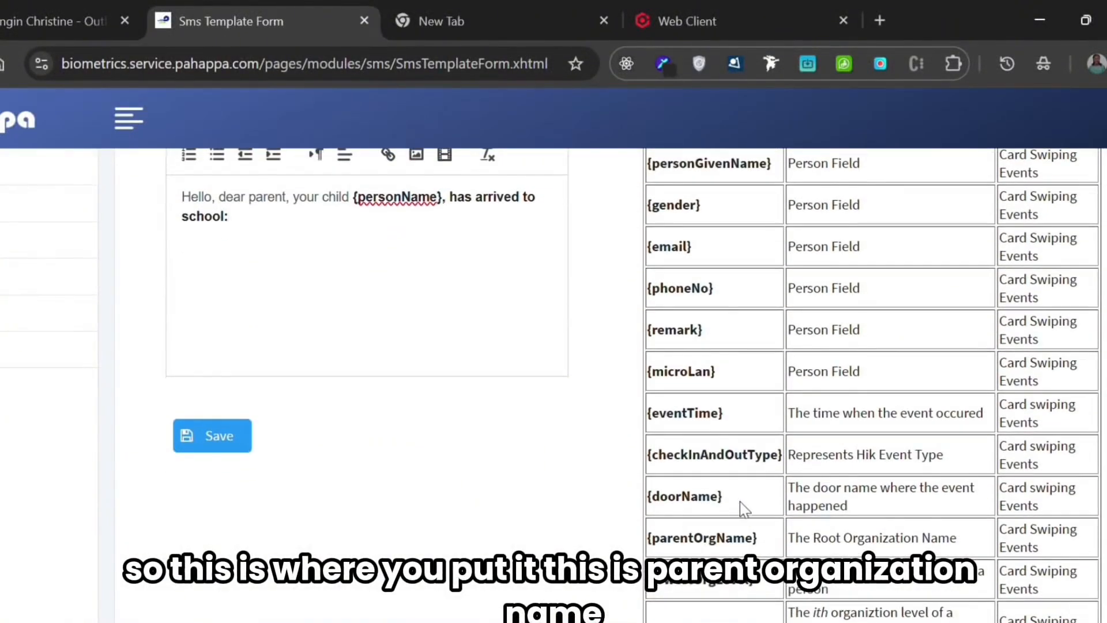
{"action": "triple_click", "coordinate": [689, 539]}
{"action": "key", "text": "ctrl+c"}
{"action": "left_click", "coordinate": [375, 276]}
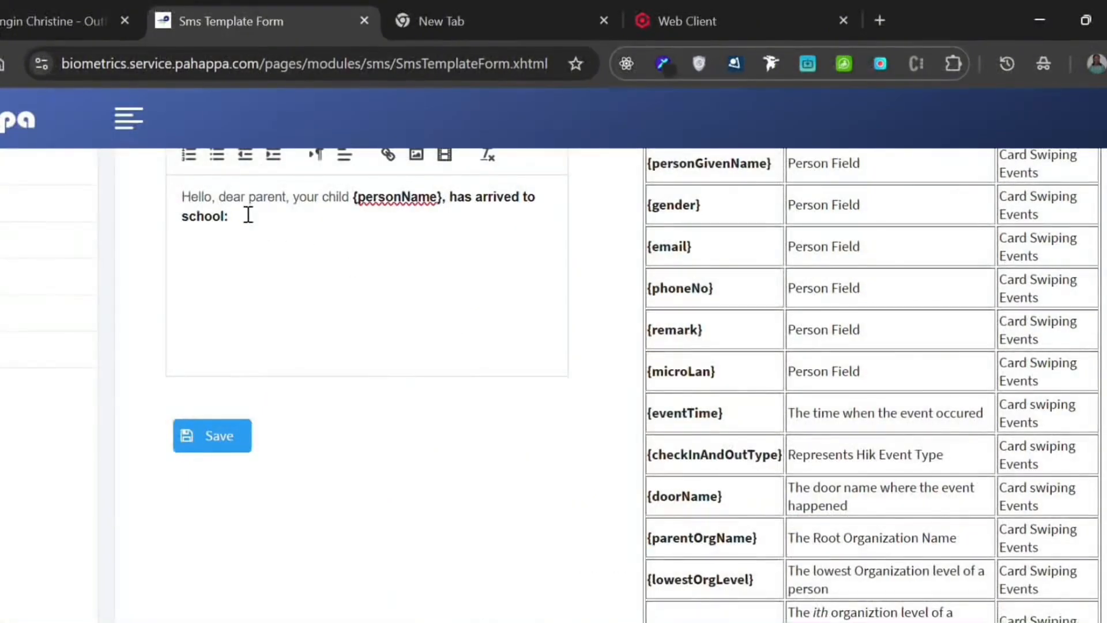
{"action": "key", "text": "ctrl+v"}
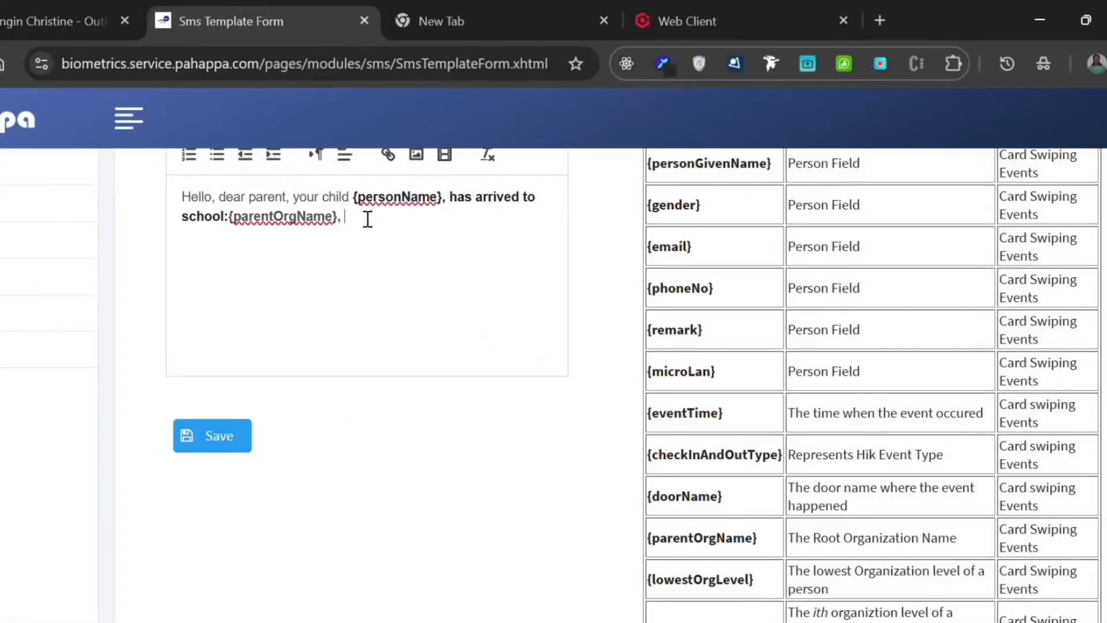
- Continue the SMS message with ", at" followed by the {eventTime} wildcard from the table and a closing period
{"action": "type", "text": ", at"}
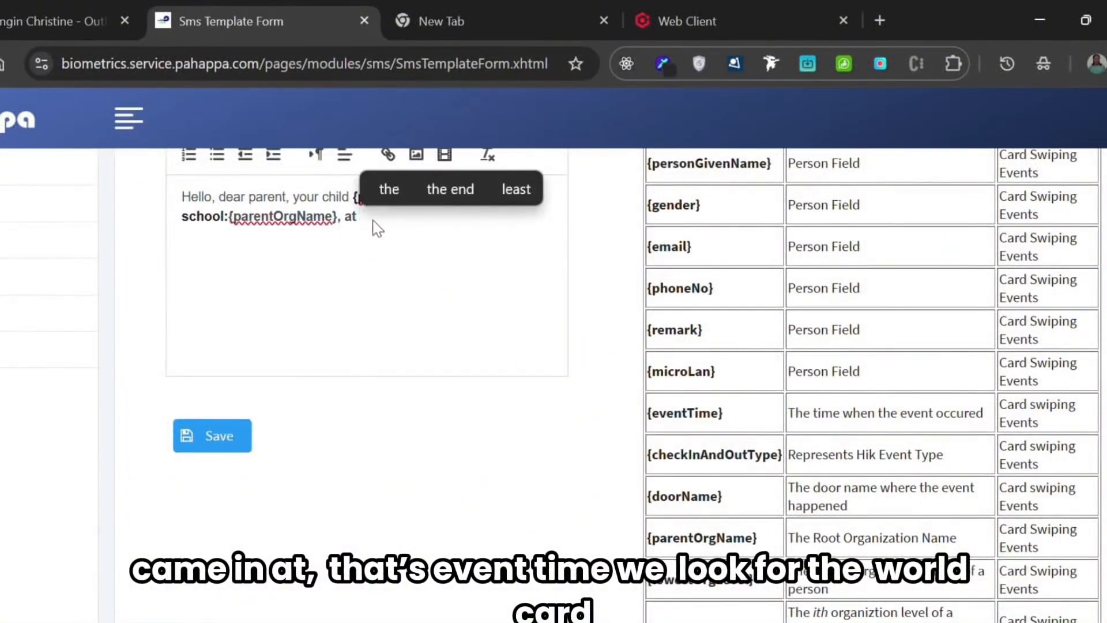
{"action": "scroll", "coordinate": [769, 527], "scroll_direction": "down", "scroll_amount": 5}
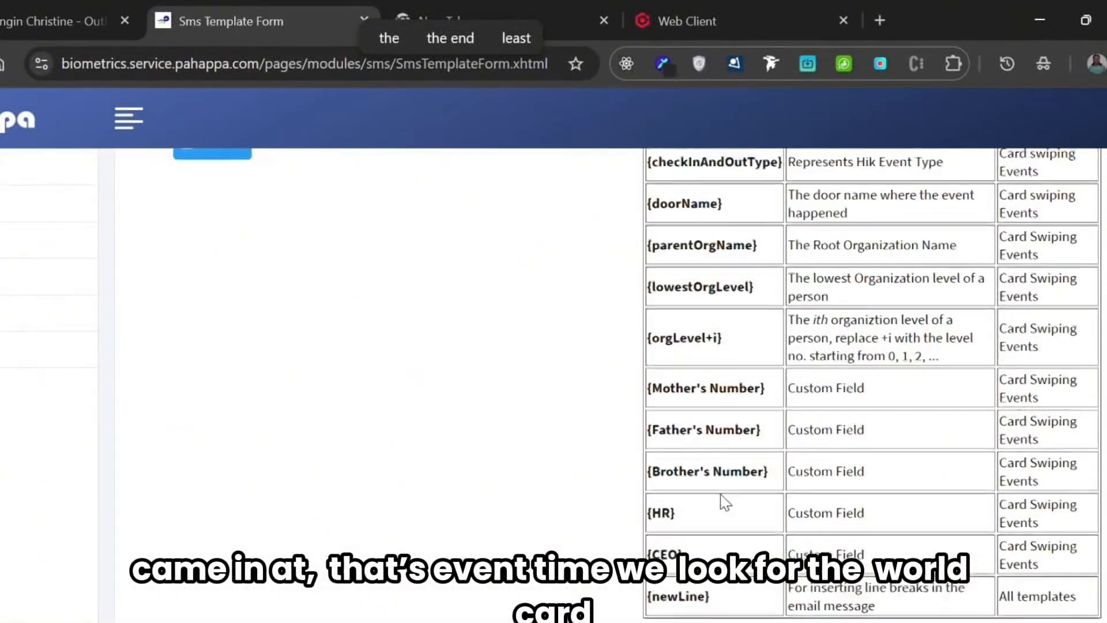
{"action": "scroll", "coordinate": [722, 501], "scroll_direction": "up", "scroll_amount": 7}
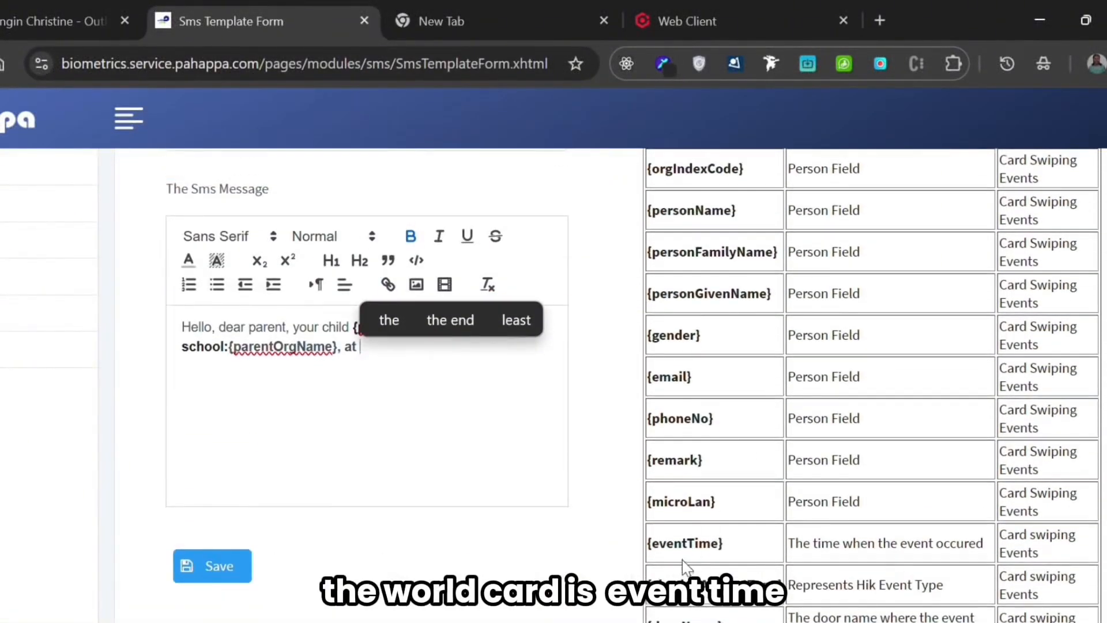
{"action": "triple_click", "coordinate": [675, 538]}
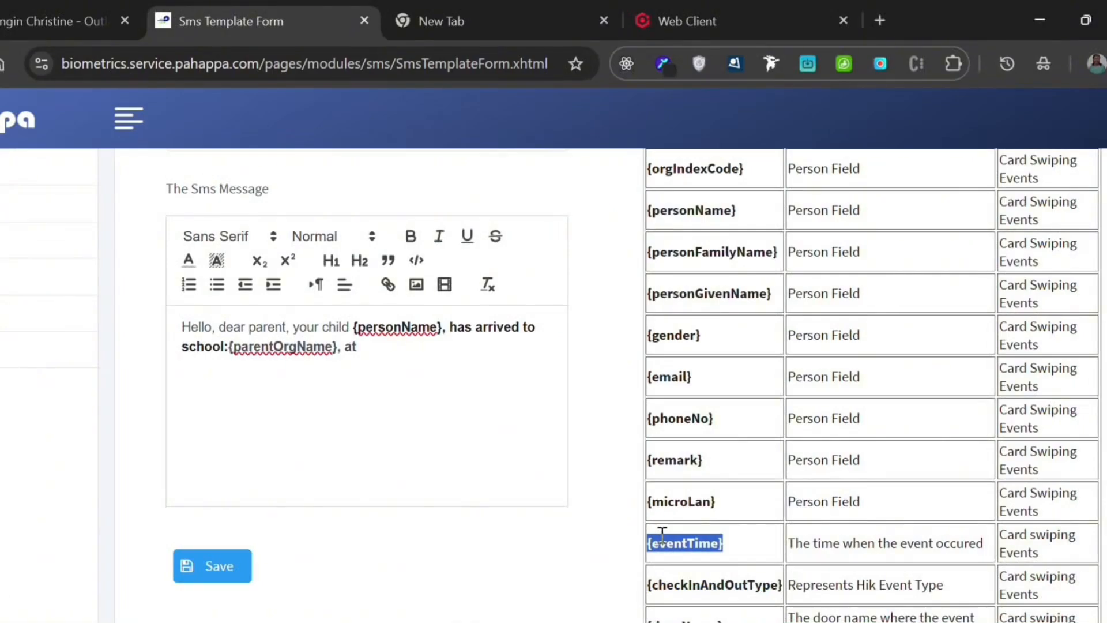
{"action": "left_click_drag", "start_coordinate": [663, 543], "coordinate": [394, 358]}
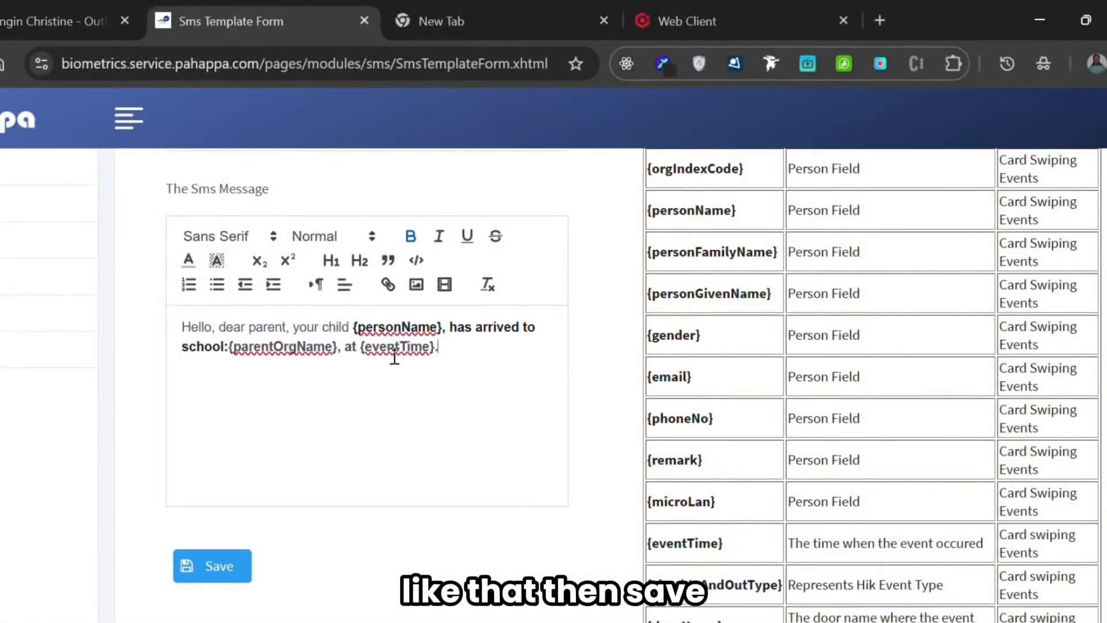
- Remove the bold formatting from the SMS message text running from {personName} to the end
{"action": "left_click_drag", "start_coordinate": [469, 361], "coordinate": [353, 327]}
{"action": "left_click", "coordinate": [411, 236]}
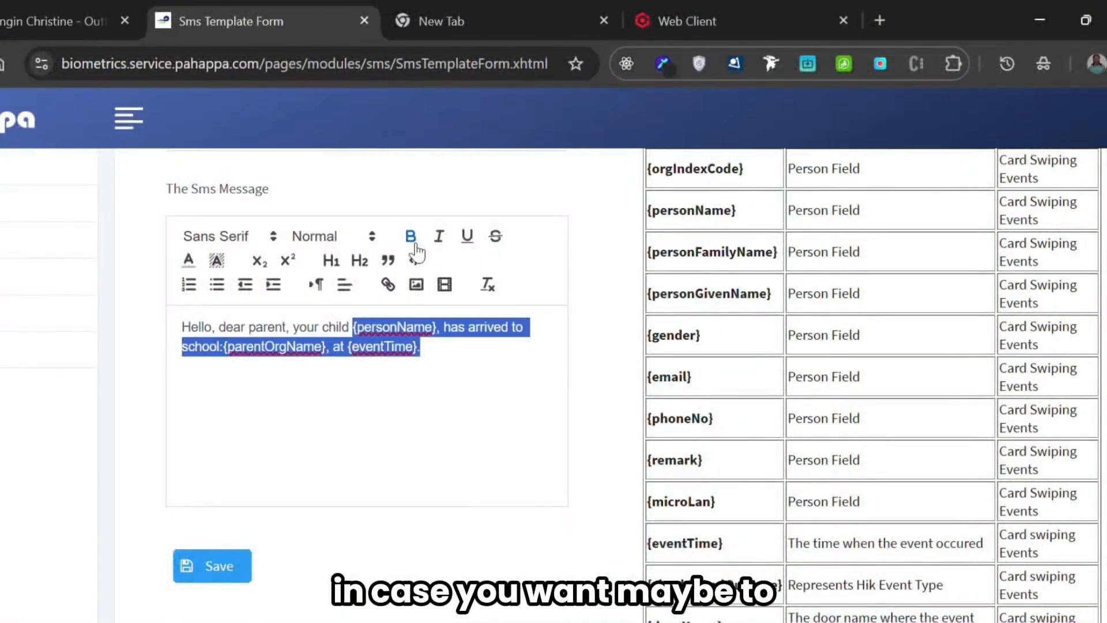
{"action": "left_click", "coordinate": [434, 348]}
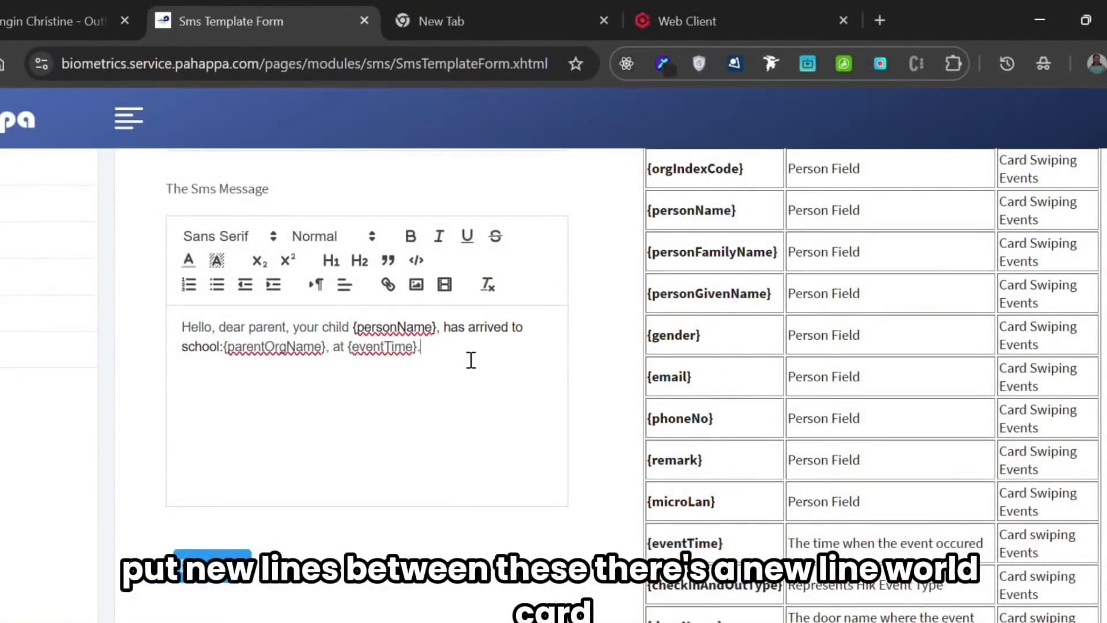
- Copy the {newLine} wildcard from the table and insert it in place of the space before "at {eventTime}"
{"action": "scroll", "coordinate": [760, 452], "scroll_direction": "down", "scroll_amount": 8}
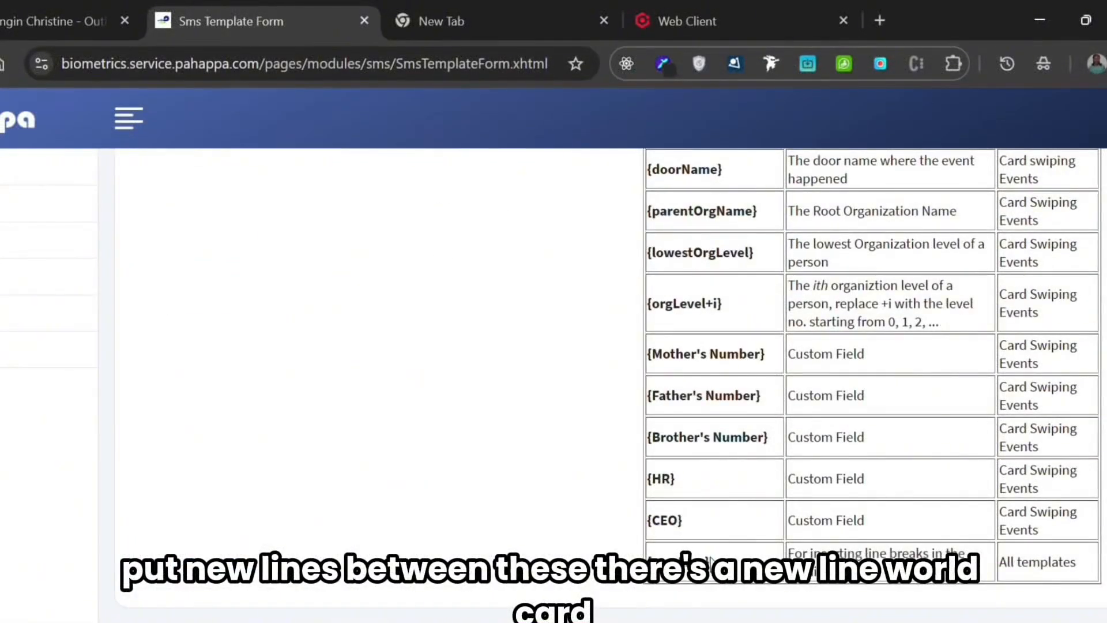
{"action": "left_click_drag", "start_coordinate": [669, 552], "coordinate": [644, 568]}
{"action": "key", "text": "ctrl+c"}
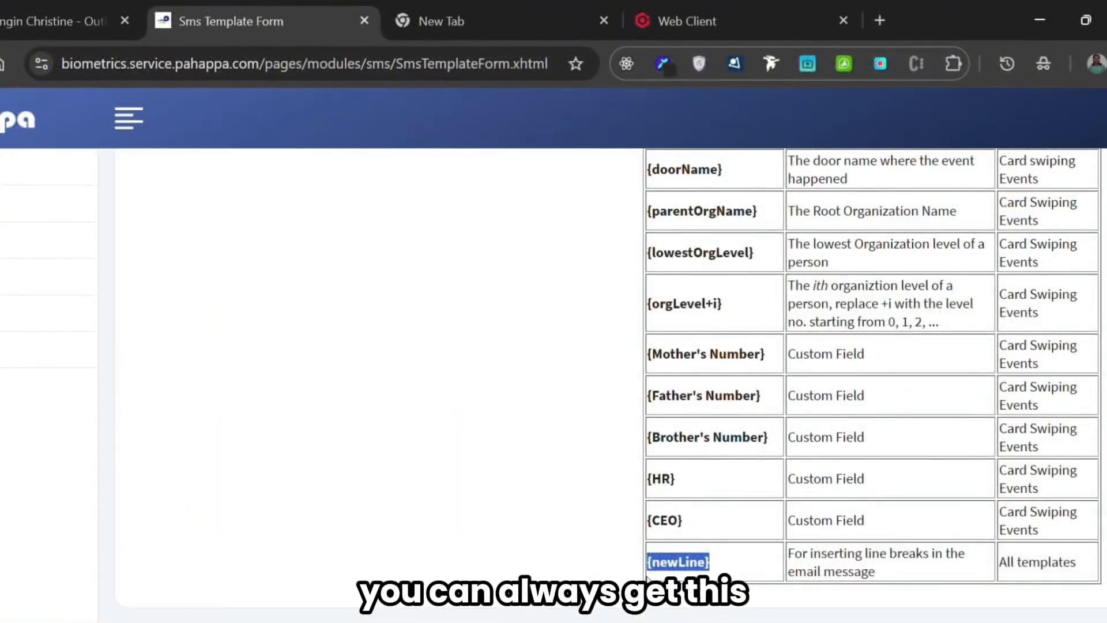
{"action": "scroll", "coordinate": [321, 262], "scroll_direction": "up", "scroll_amount": 7}
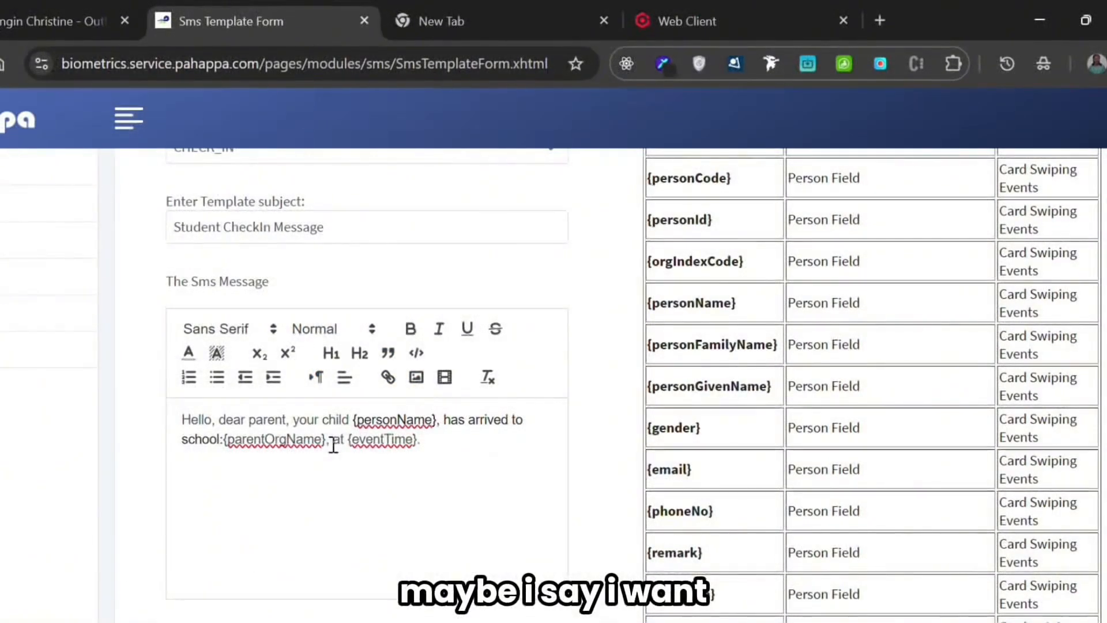
{"action": "key", "text": "BackSpace"}
{"action": "key", "text": "ctrl+v"}
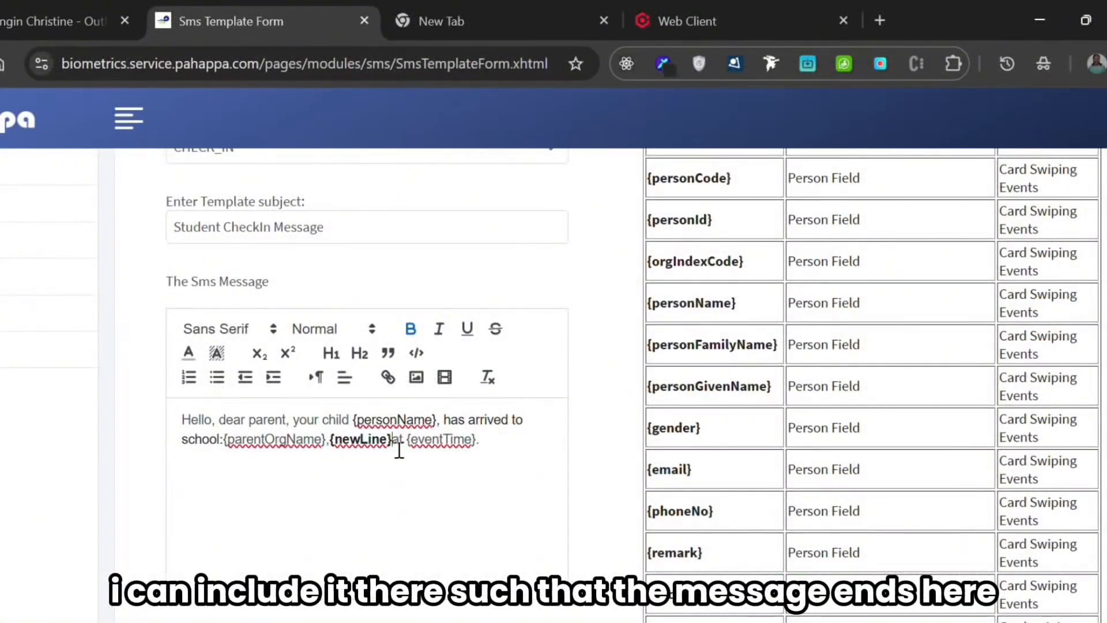
{"action": "left_click_drag", "start_coordinate": [326, 440], "coordinate": [182, 420]}
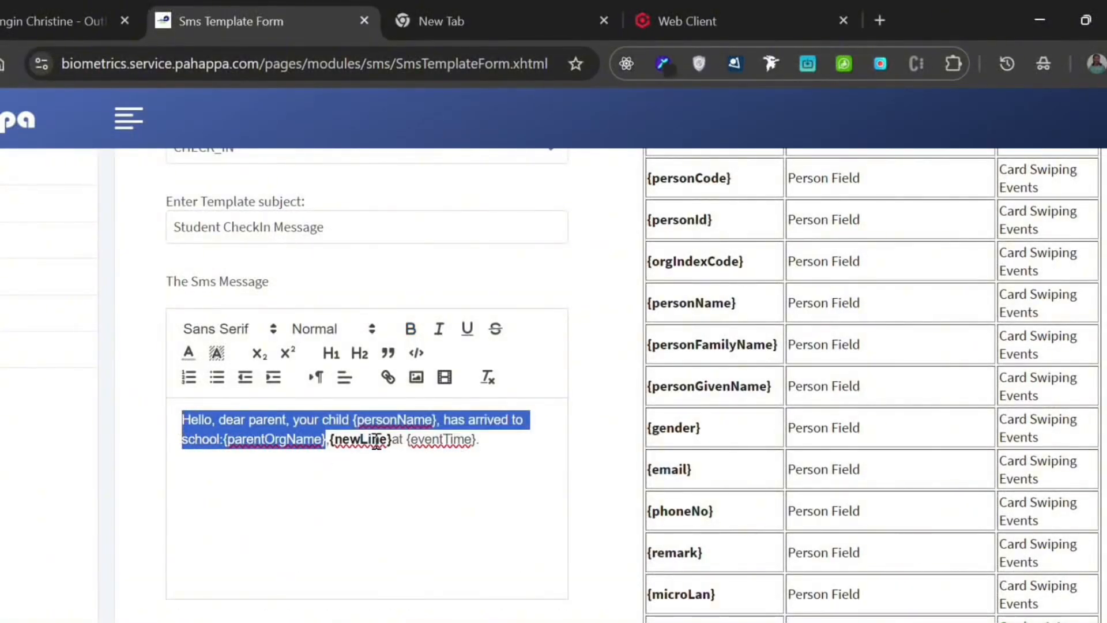
{"action": "left_click_drag", "start_coordinate": [398, 442], "coordinate": [482, 446]}
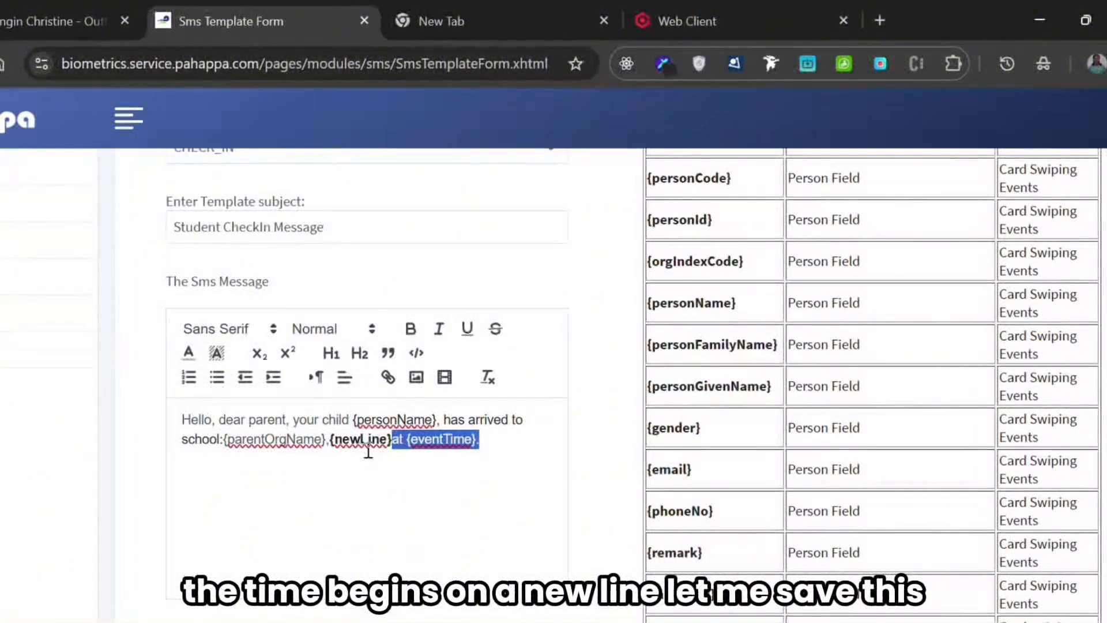
- Delete the {newLine} wildcard in front of "at {eventTime}" in the SMS message
{"action": "left_click", "coordinate": [390, 443]}
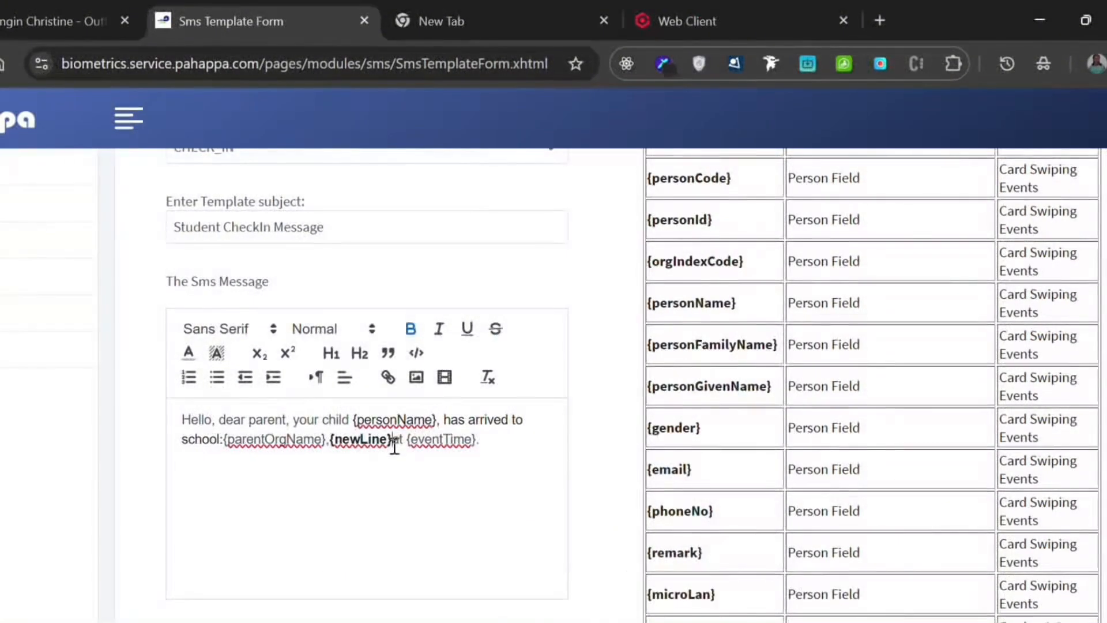
{"action": "key", "text": "BackSpace"}
{"action": "key", "text": "BackSpace"}
{"action": "key", "text": "BackSpace"}
{"action": "key", "text": "BackSpace"}
{"action": "key", "text": "BackSpace"}
{"action": "key", "text": "BackSpace"}
{"action": "key", "text": "BackSpace"}
{"action": "key", "text": "BackSpace"}
{"action": "key", "text": "BackSpace"}
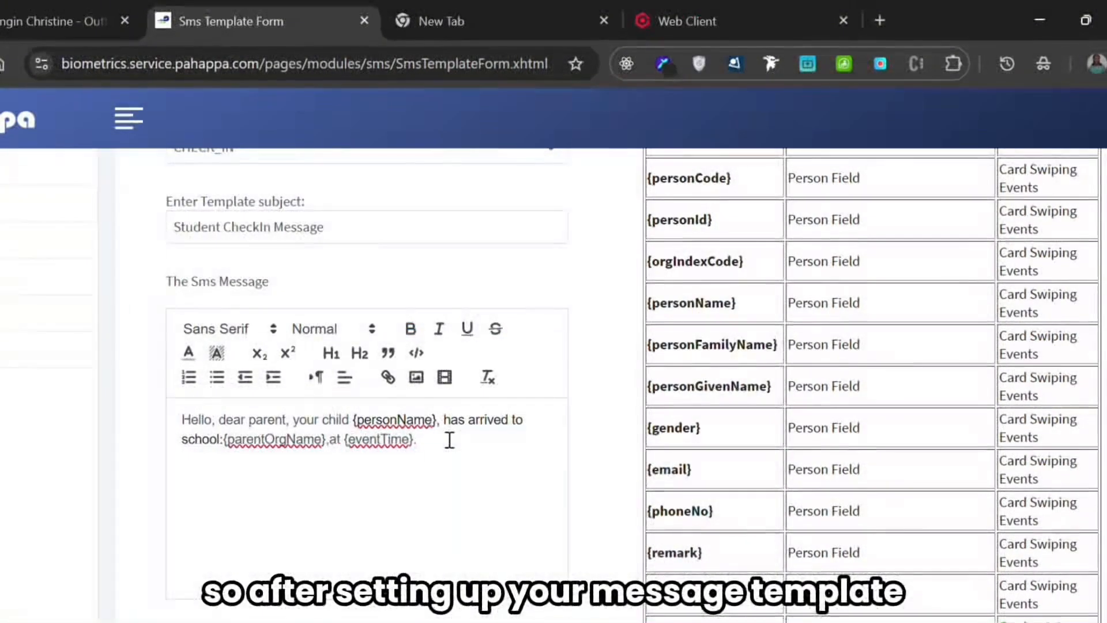
{"action": "scroll", "coordinate": [450, 440], "scroll_direction": "up", "scroll_amount": 3}
{"action": "scroll", "coordinate": [450, 440], "scroll_direction": "down", "scroll_amount": 2}
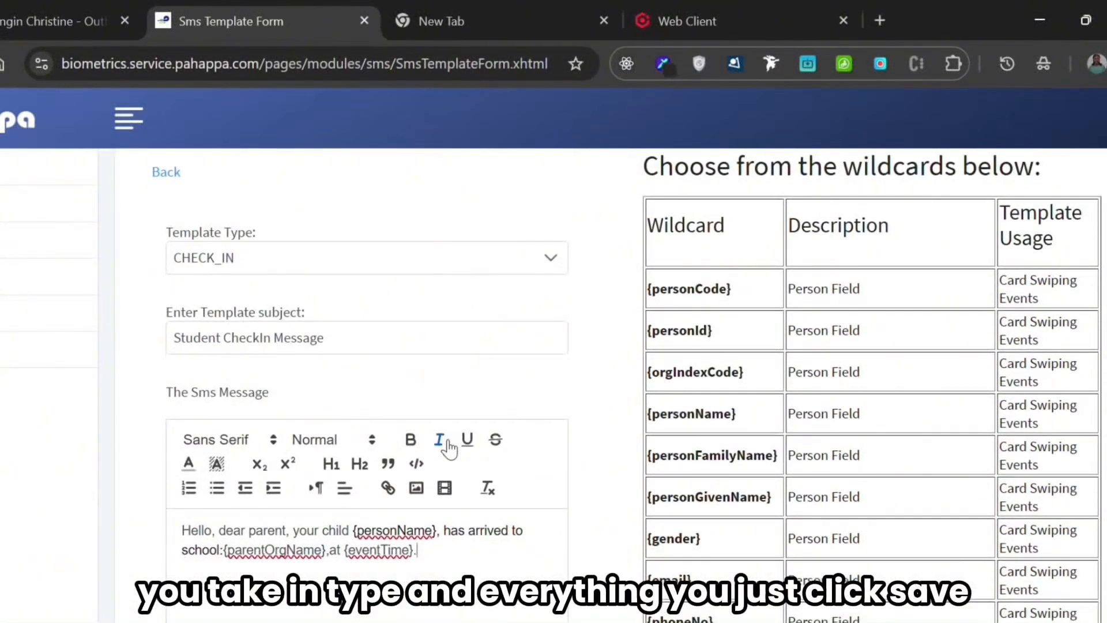
{"action": "scroll", "coordinate": [449, 447], "scroll_direction": "down", "scroll_amount": 5}
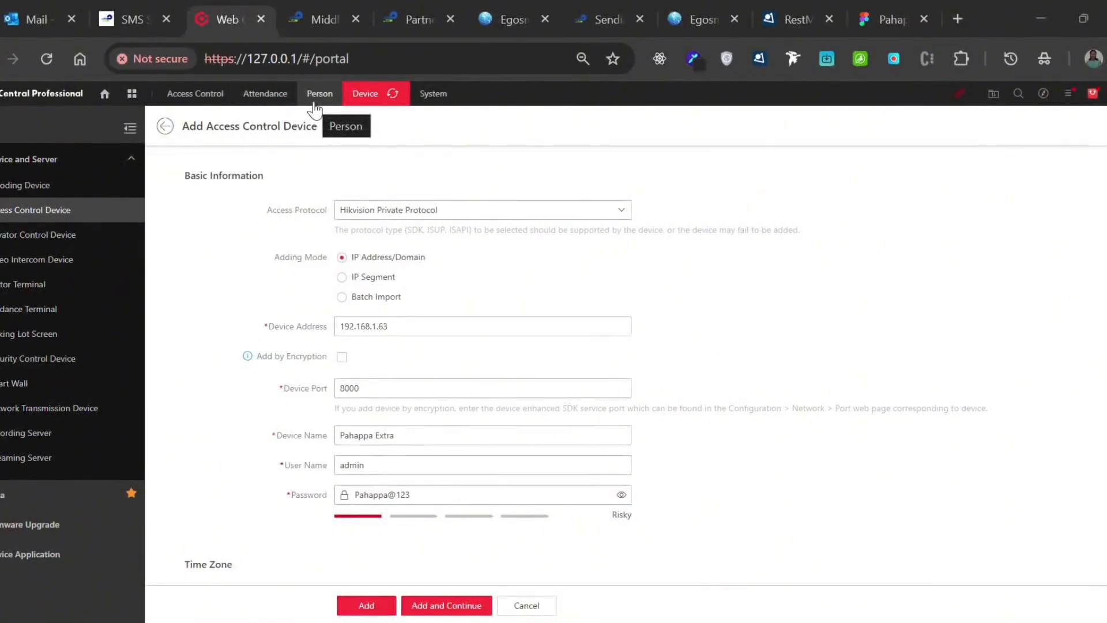
- Open the attendance transaction records and examine the first check-in's person, department and date
{"action": "left_click", "coordinate": [267, 98]}
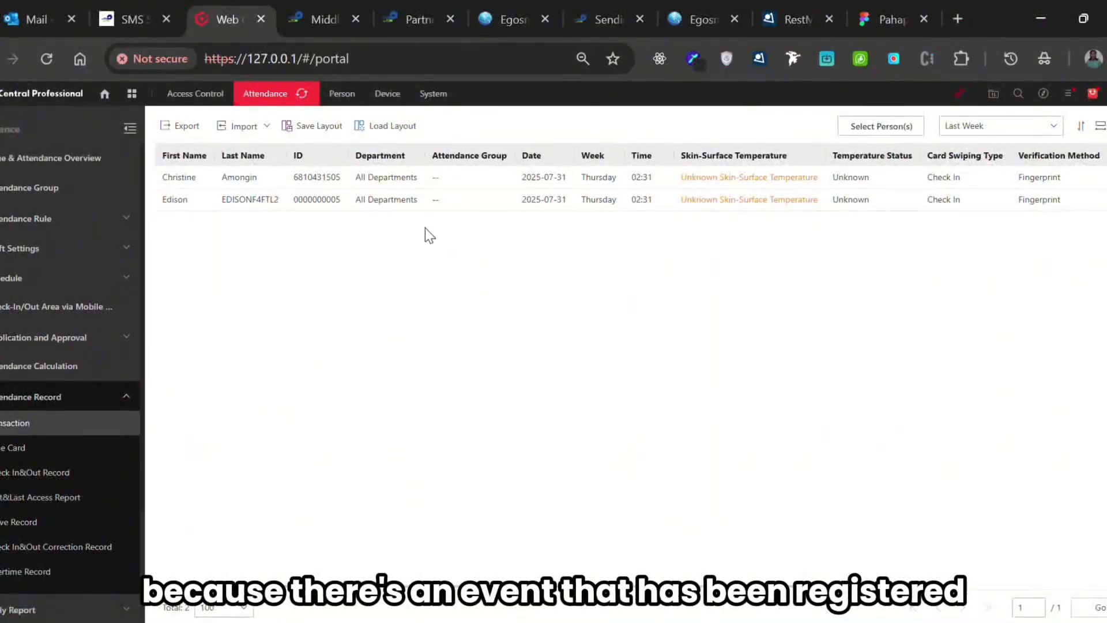
{"action": "left_click_drag", "start_coordinate": [154, 179], "coordinate": [433, 182]}
{"action": "left_click_drag", "start_coordinate": [503, 176], "coordinate": [612, 182]}
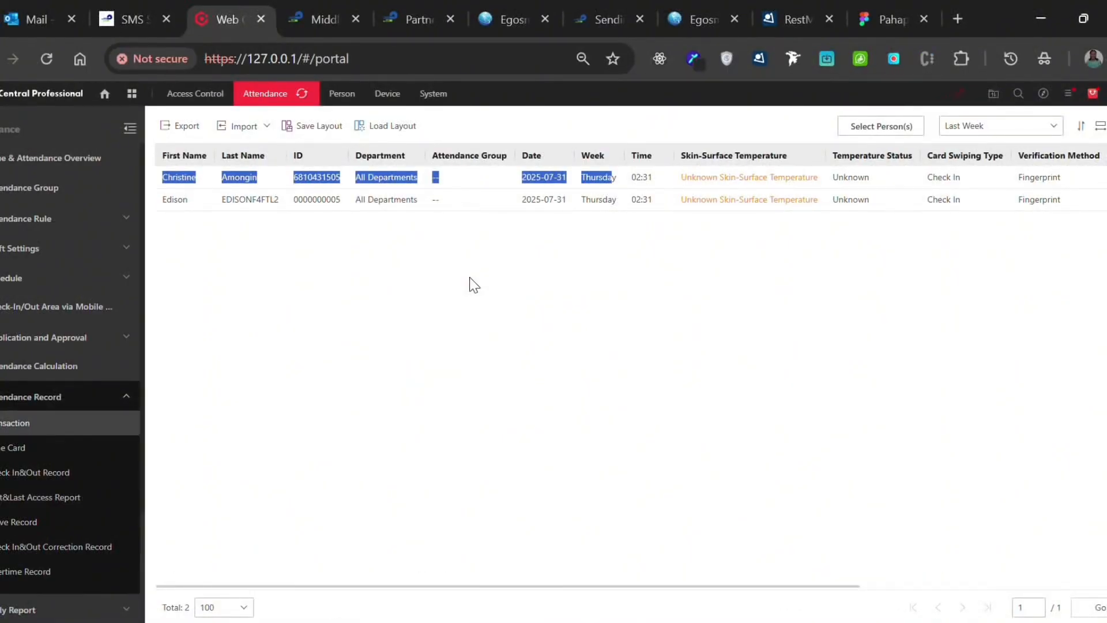
{"action": "left_click", "coordinate": [360, 178]}
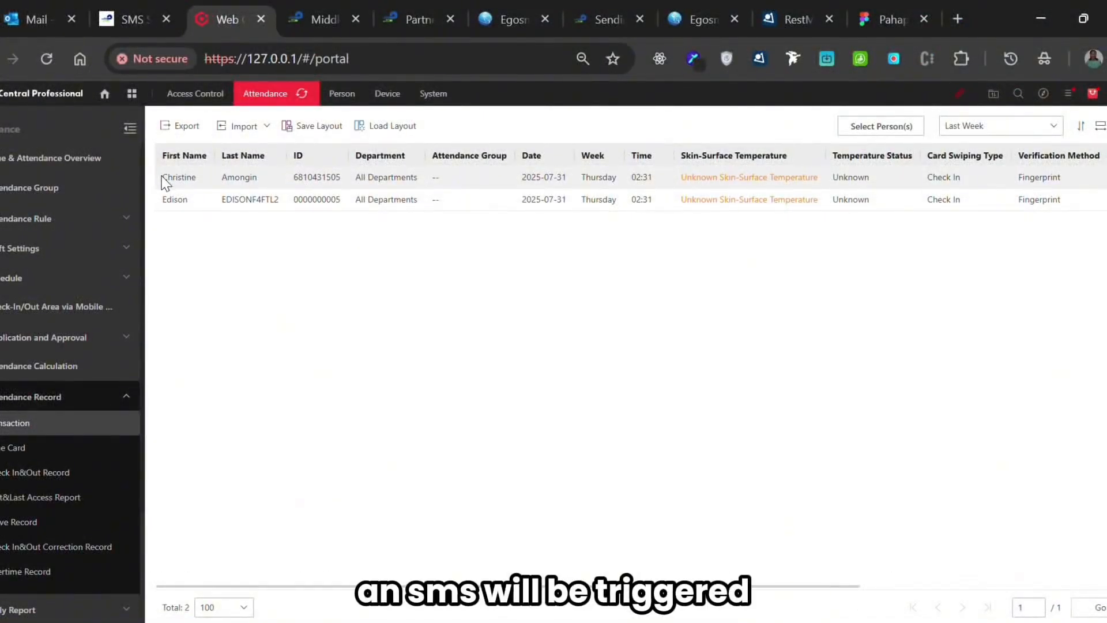
{"action": "left_click_drag", "start_coordinate": [167, 177], "coordinate": [323, 186]}
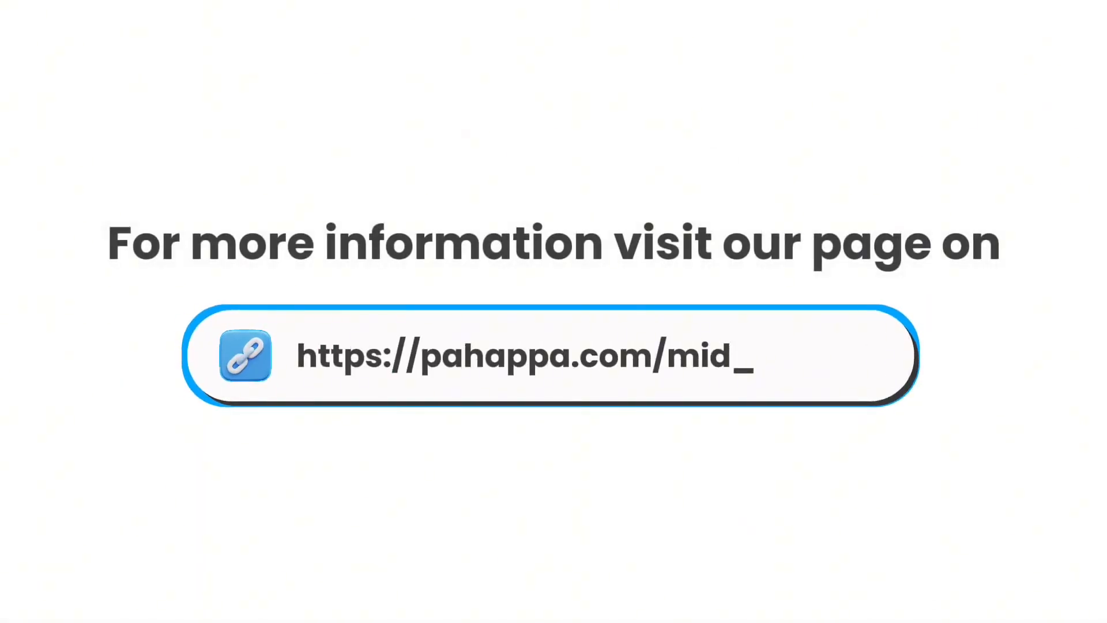